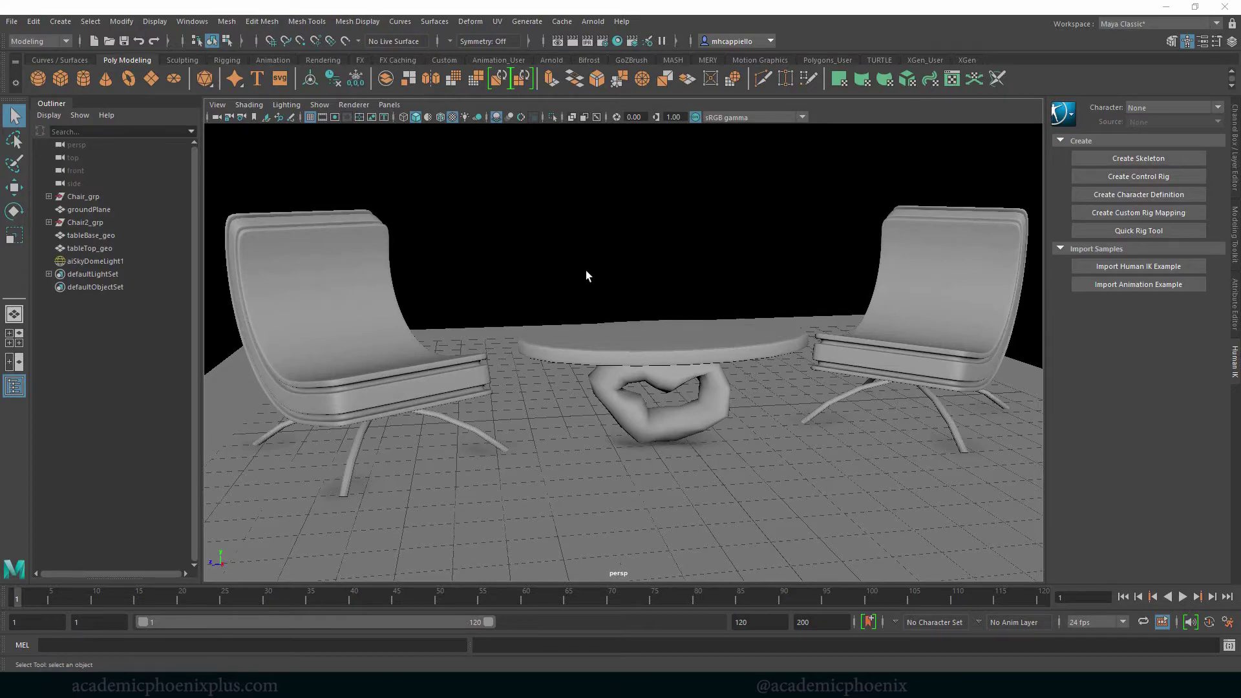
Shift the table top slightly along its horizontal axis over the table base
{"action": "left_click_drag", "start_coordinate": [586, 270], "coordinate": [613, 271], "text": "alt"}
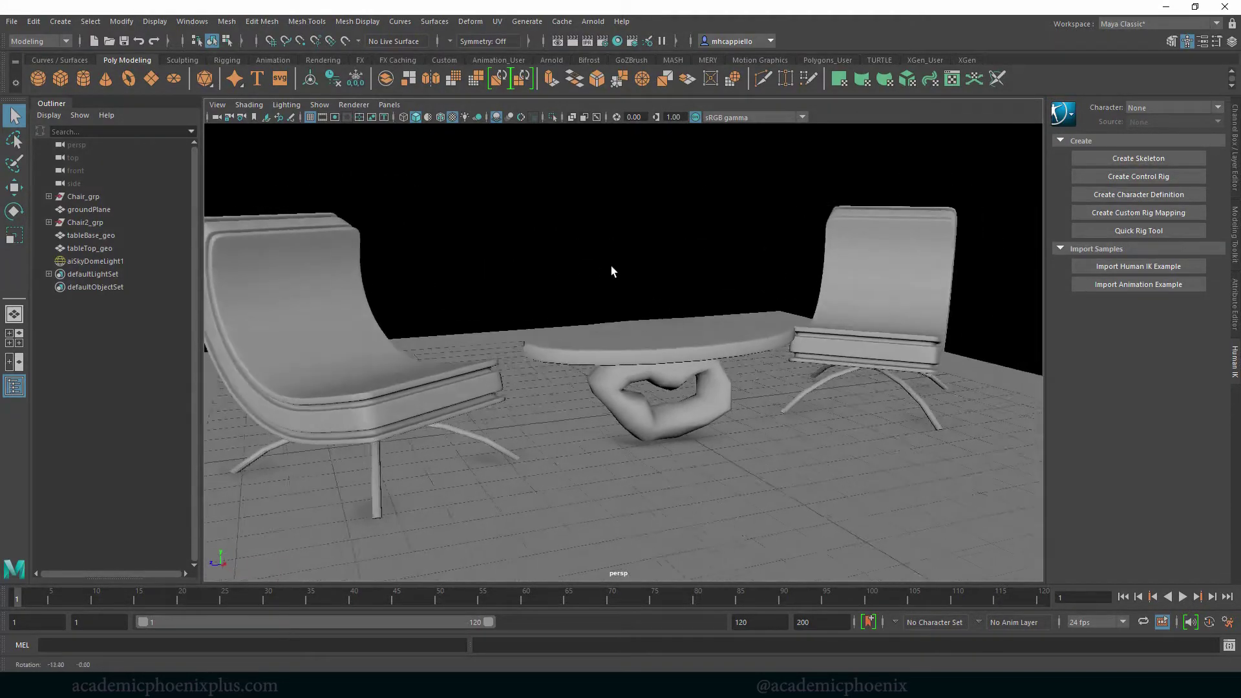
{"action": "left_click", "coordinate": [956, 337]}
{"action": "left_click_drag", "start_coordinate": [956, 337], "coordinate": [923, 338], "text": "alt"}
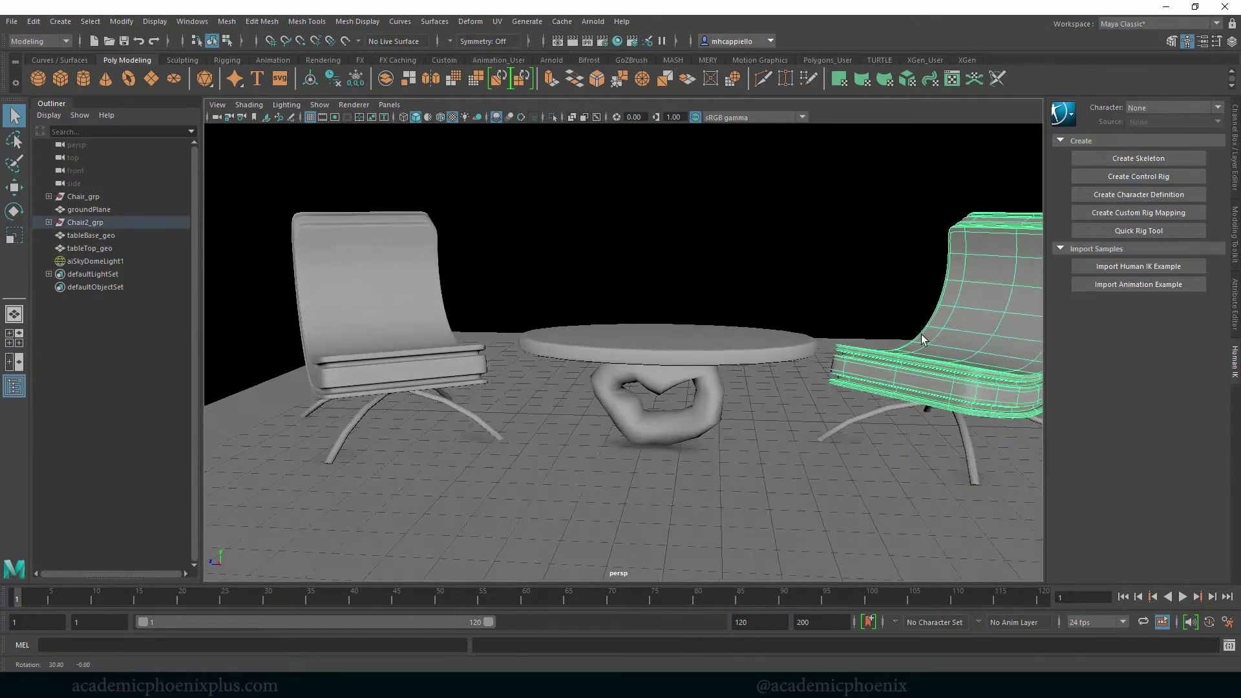
{"action": "left_click", "coordinate": [714, 349]}
{"action": "left_click_drag", "start_coordinate": [715, 348], "coordinate": [743, 342], "text": "alt"}
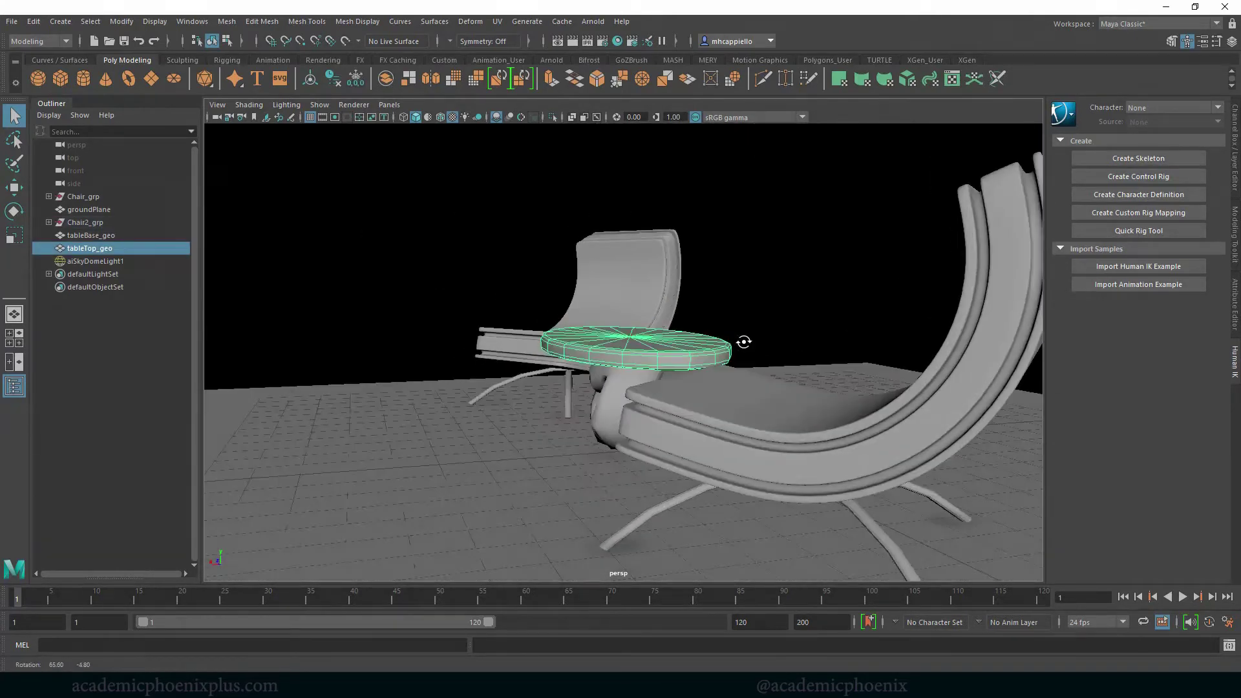
{"action": "key", "text": "w"}
{"action": "left_click_drag", "start_coordinate": [570, 349], "coordinate": [563, 349]}
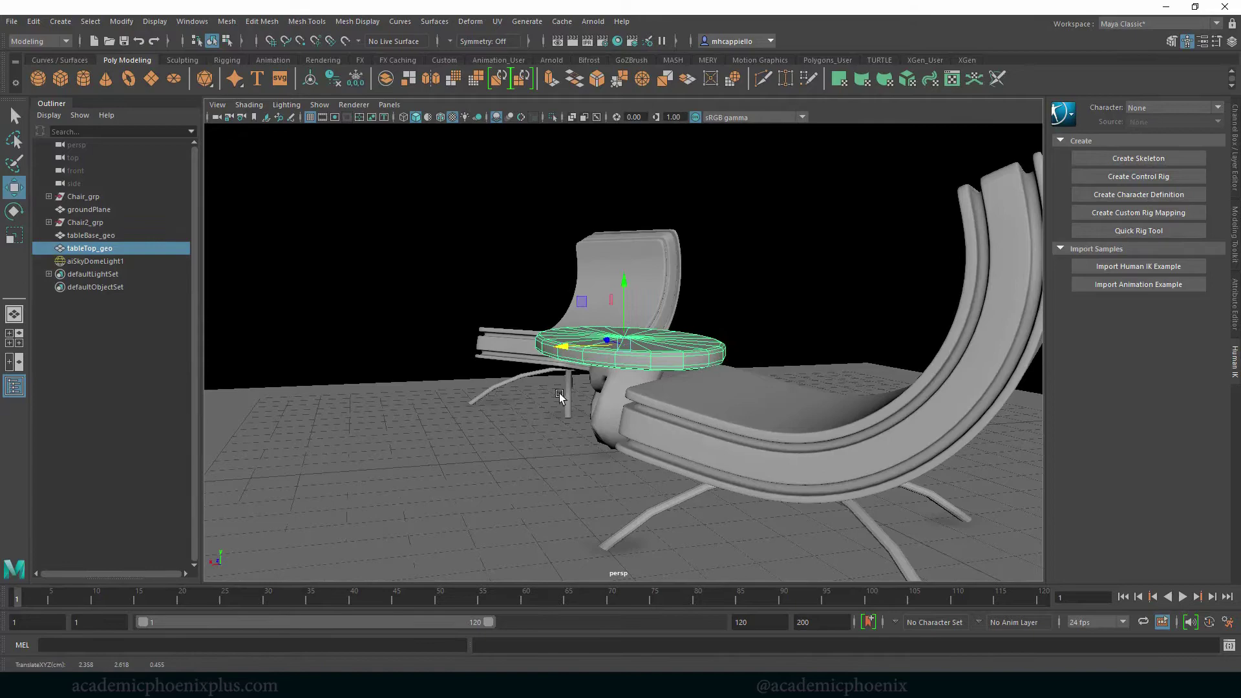
Delete the existing sky dome light from the scene
{"action": "left_click_drag", "start_coordinate": [559, 395], "coordinate": [808, 265], "text": "alt"}
{"action": "left_click", "coordinate": [869, 341]}
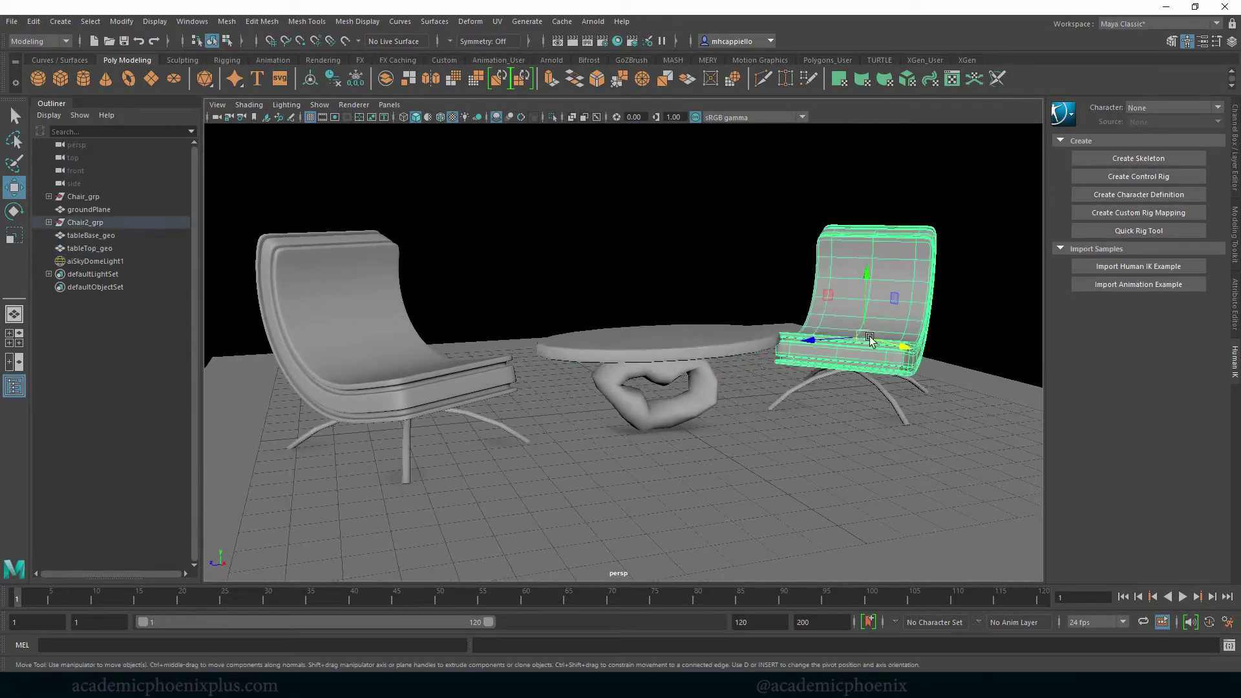
{"action": "mouse_move", "coordinate": [869, 340]}
{"action": "left_mouse_down", "text": "alt"}
{"action": "mouse_move", "coordinate": [808, 349]}
{"action": "mouse_move", "coordinate": [859, 349]}
{"action": "left_mouse_up", "text": "alt"}
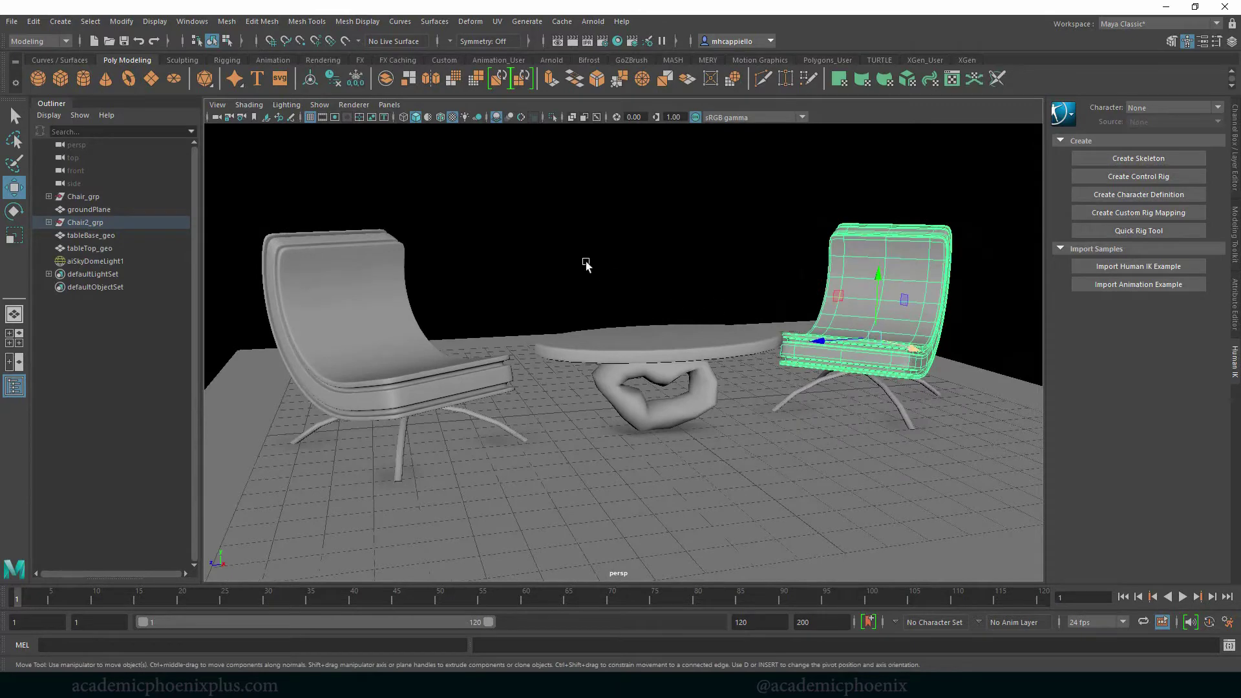
{"action": "right_click_drag", "start_coordinate": [586, 264], "coordinate": [571, 241], "text": "alt"}
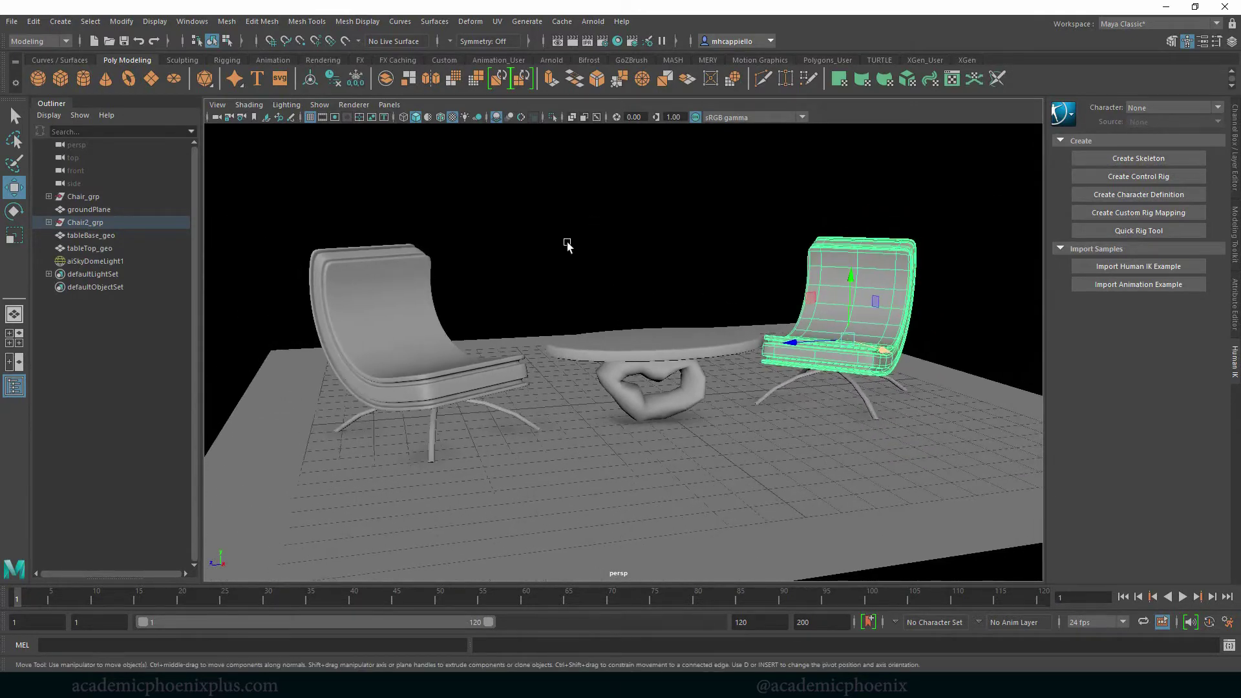
{"action": "mouse_move", "coordinate": [567, 247]}
{"action": "left_mouse_down", "text": "alt"}
{"action": "mouse_move", "coordinate": [598, 238]}
{"action": "mouse_move", "coordinate": [579, 258]}
{"action": "left_mouse_up", "text": "alt"}
{"action": "left_click", "coordinate": [645, 244]}
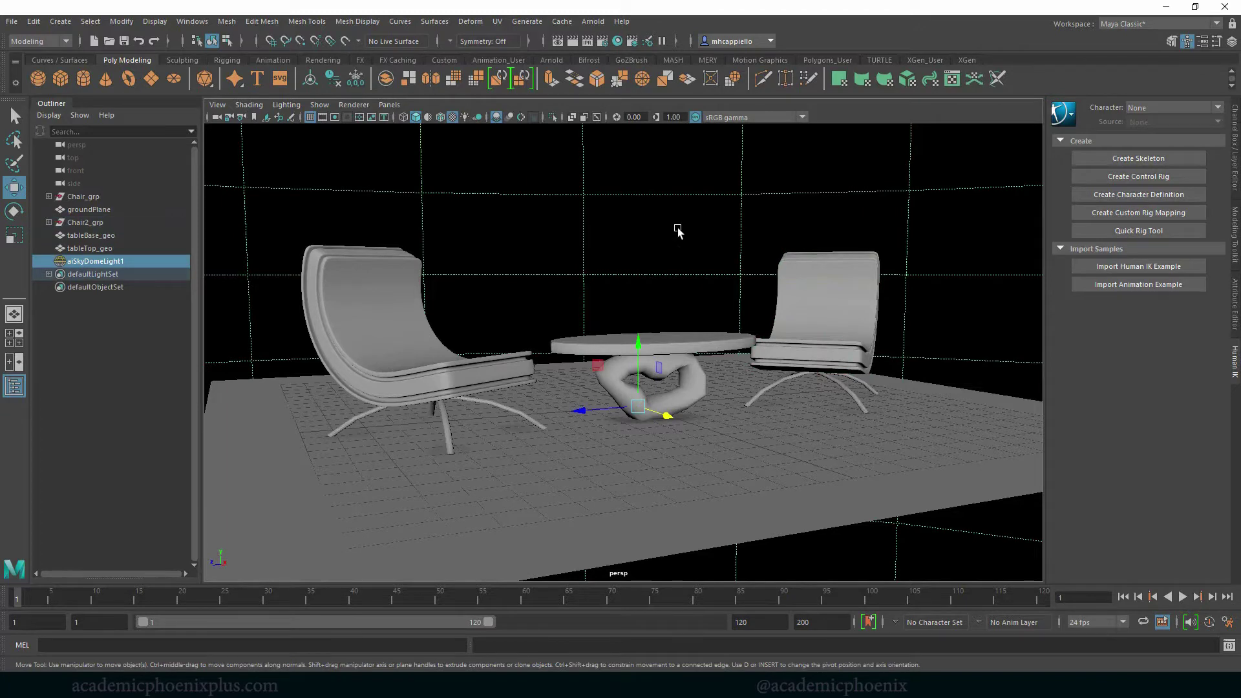
{"action": "key", "text": "Delete"}
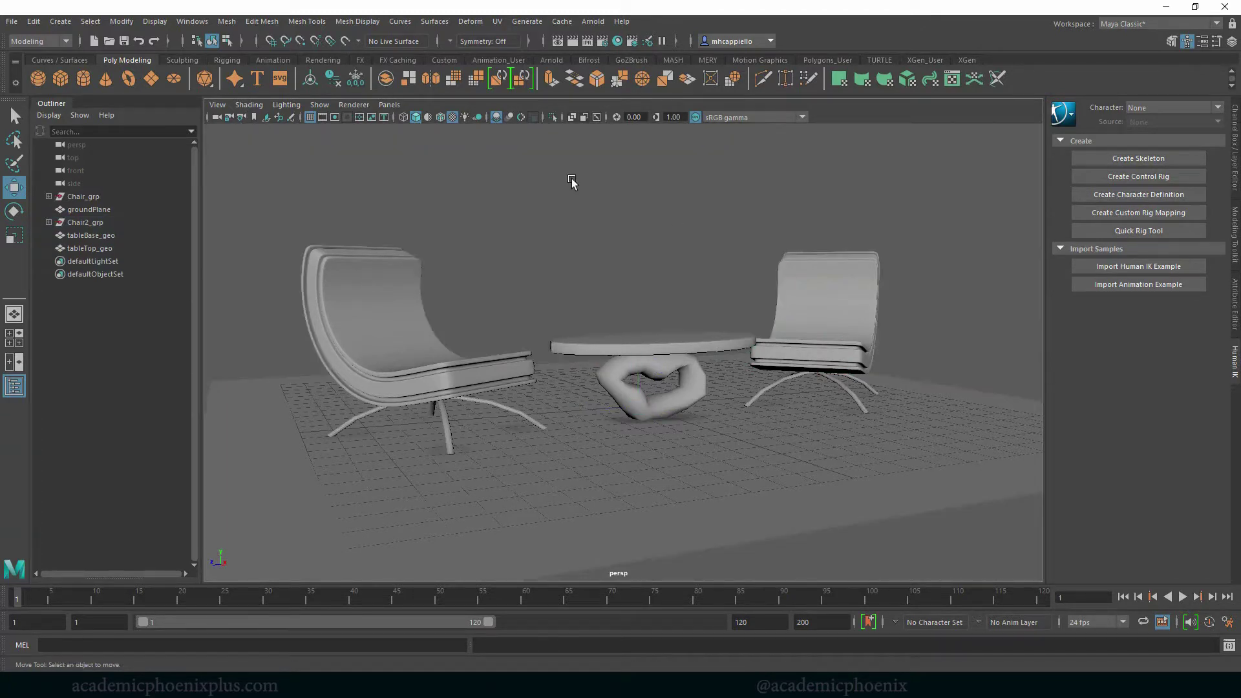
Render the scene without any light in Arnold and close the render window
{"action": "left_click", "coordinate": [593, 23]}
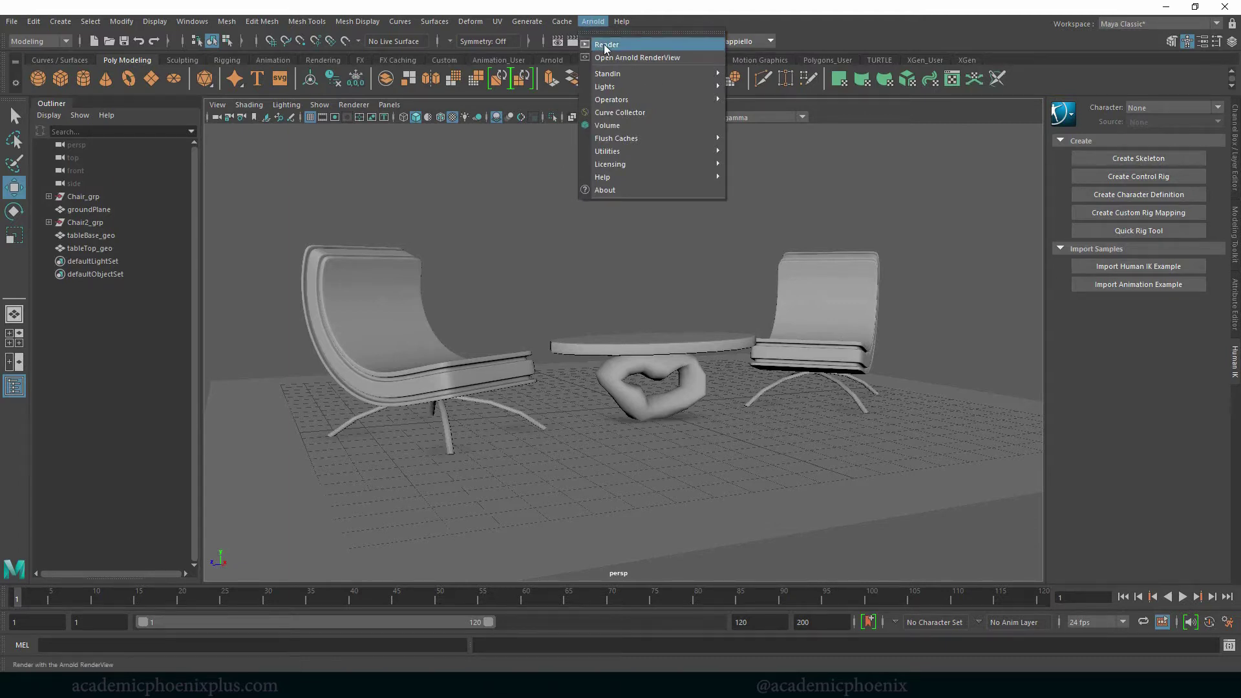
{"action": "left_click", "coordinate": [604, 46]}
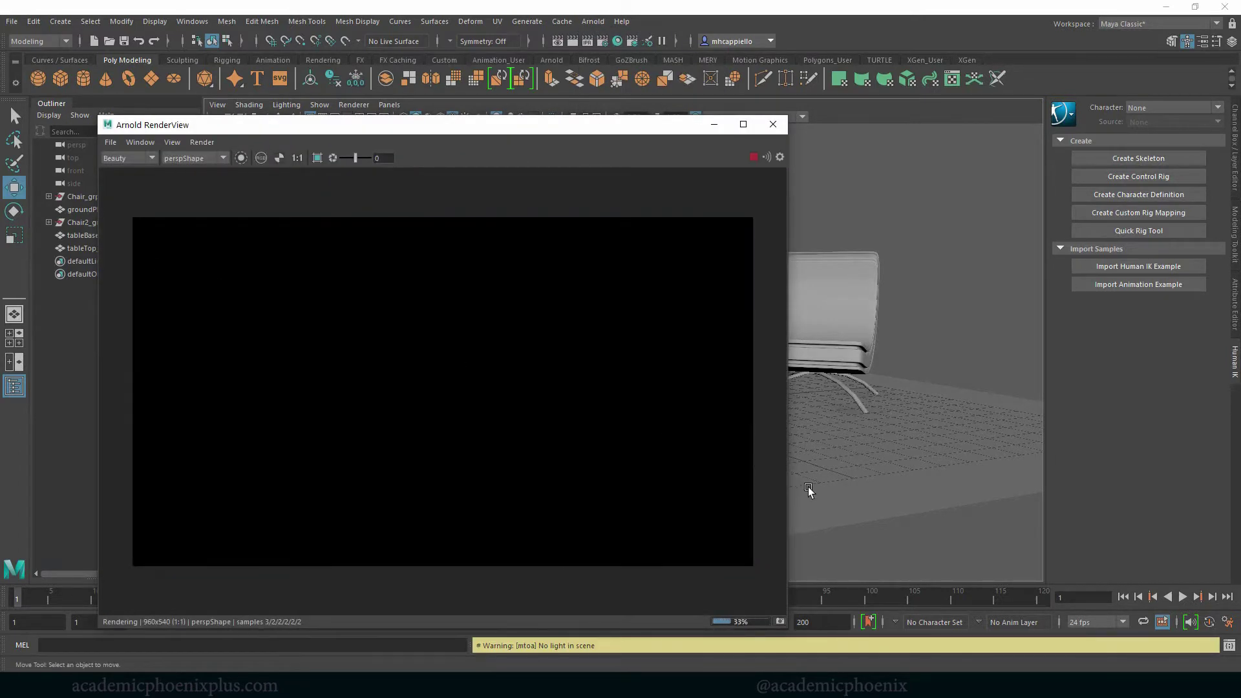
{"action": "left_click", "coordinate": [773, 125]}
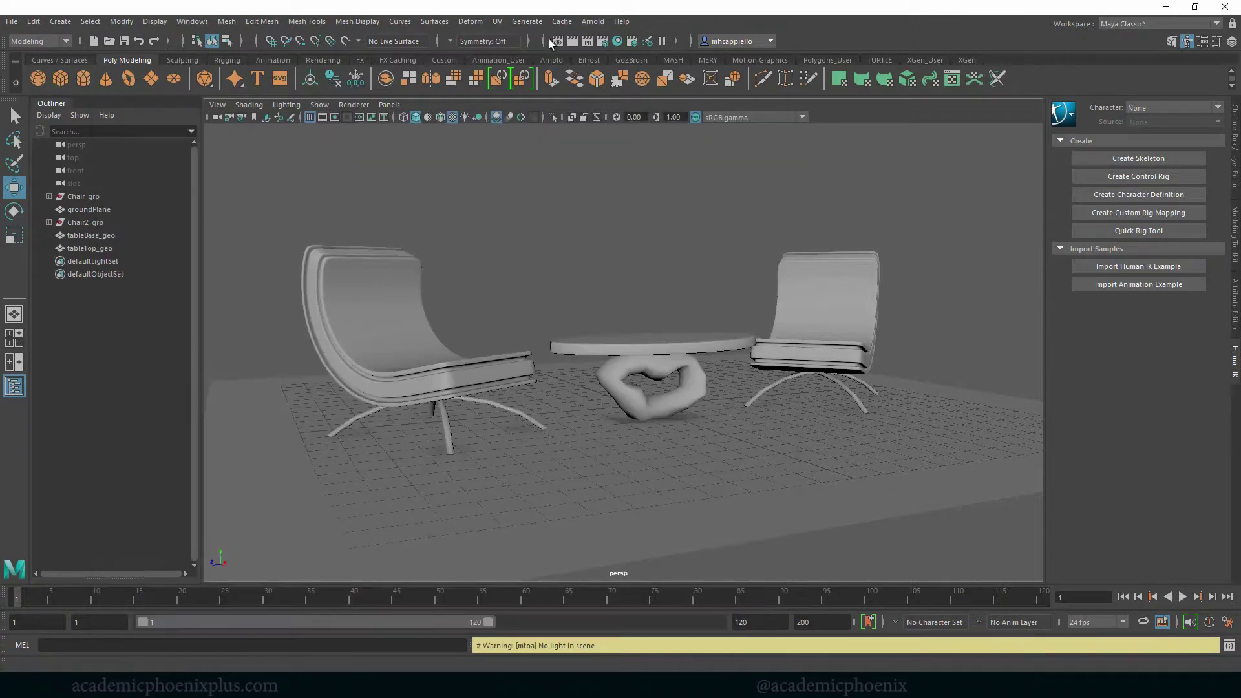
Add an Arnold Physical Sky light to the scene
{"action": "left_click", "coordinate": [601, 22]}
{"action": "mouse_move", "coordinate": [642, 86]}
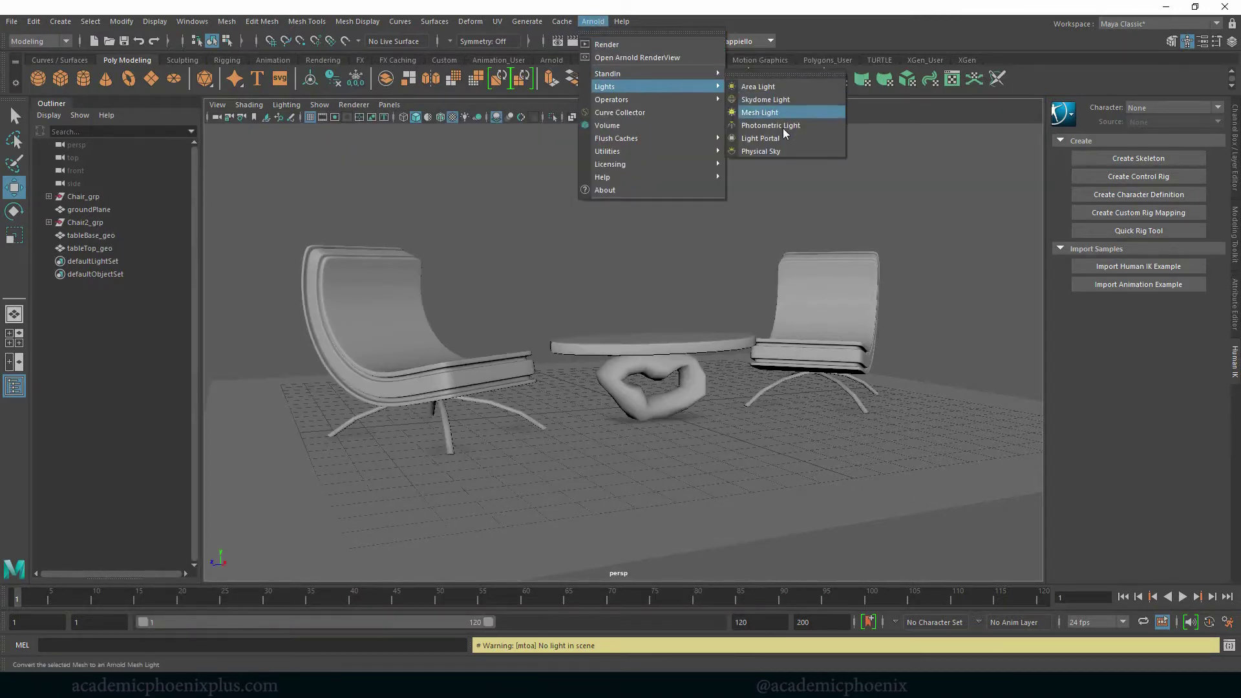
{"action": "left_click", "coordinate": [773, 151]}
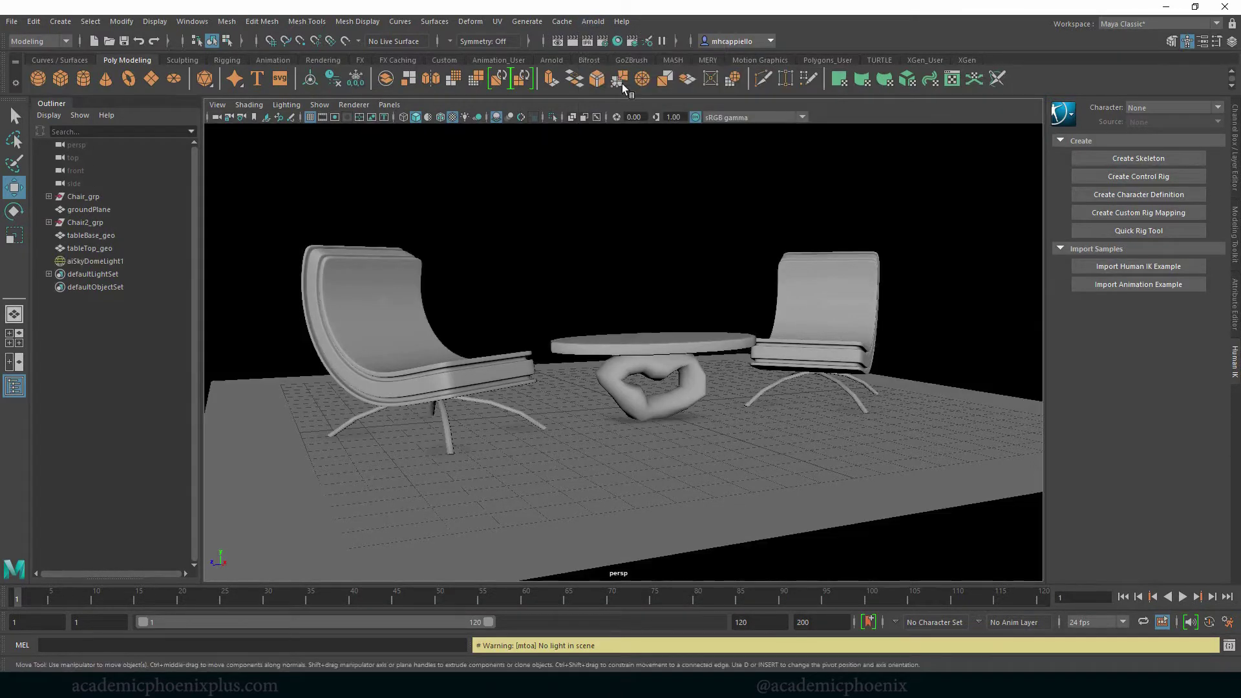
Render the chairs and table under the physical sky in Arnold and close the render window
{"action": "right_click_drag", "start_coordinate": [851, 370], "coordinate": [13, 213], "text": "alt"}
{"action": "right_click_drag", "start_coordinate": [738, 309], "coordinate": [1008, 387], "text": "alt"}
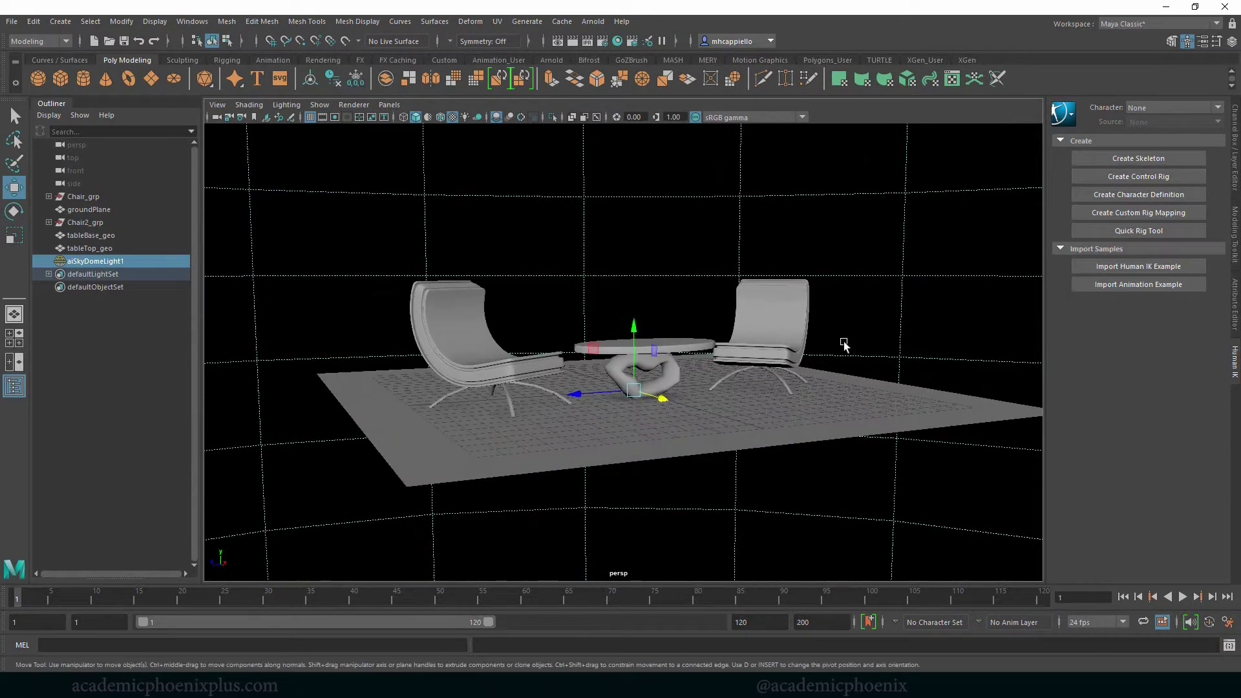
{"action": "left_click", "coordinate": [592, 22]}
{"action": "left_click", "coordinate": [602, 46]}
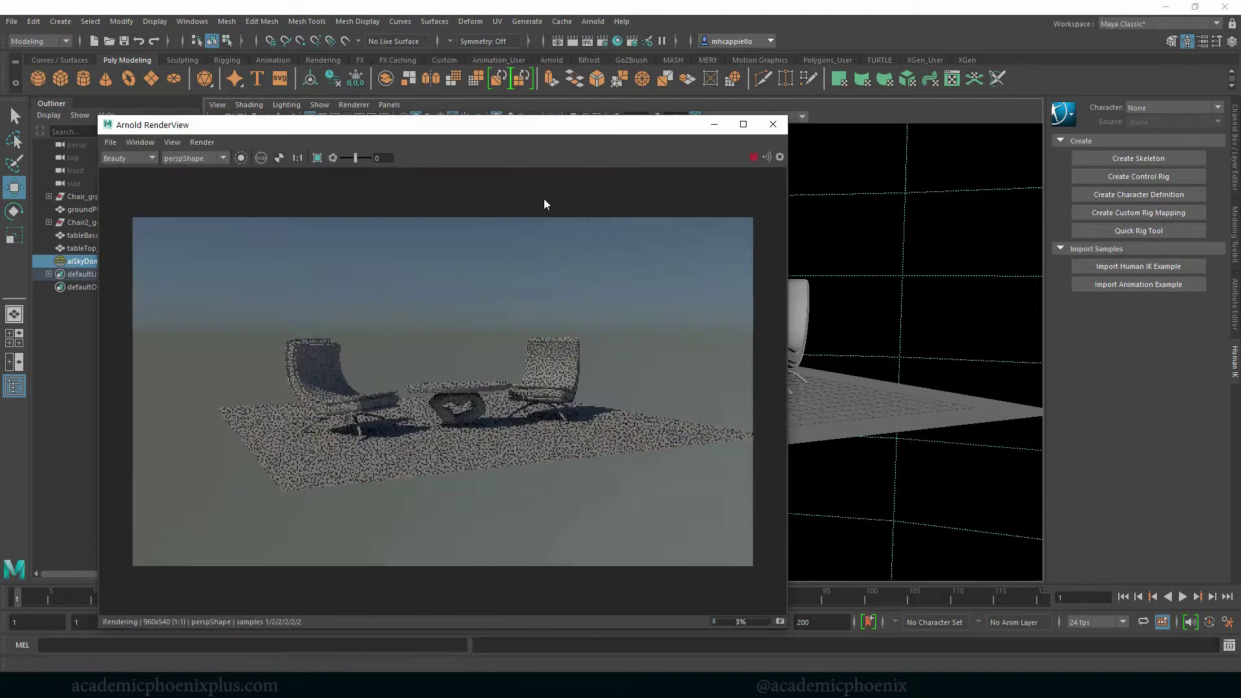
{"action": "left_click", "coordinate": [884, 268]}
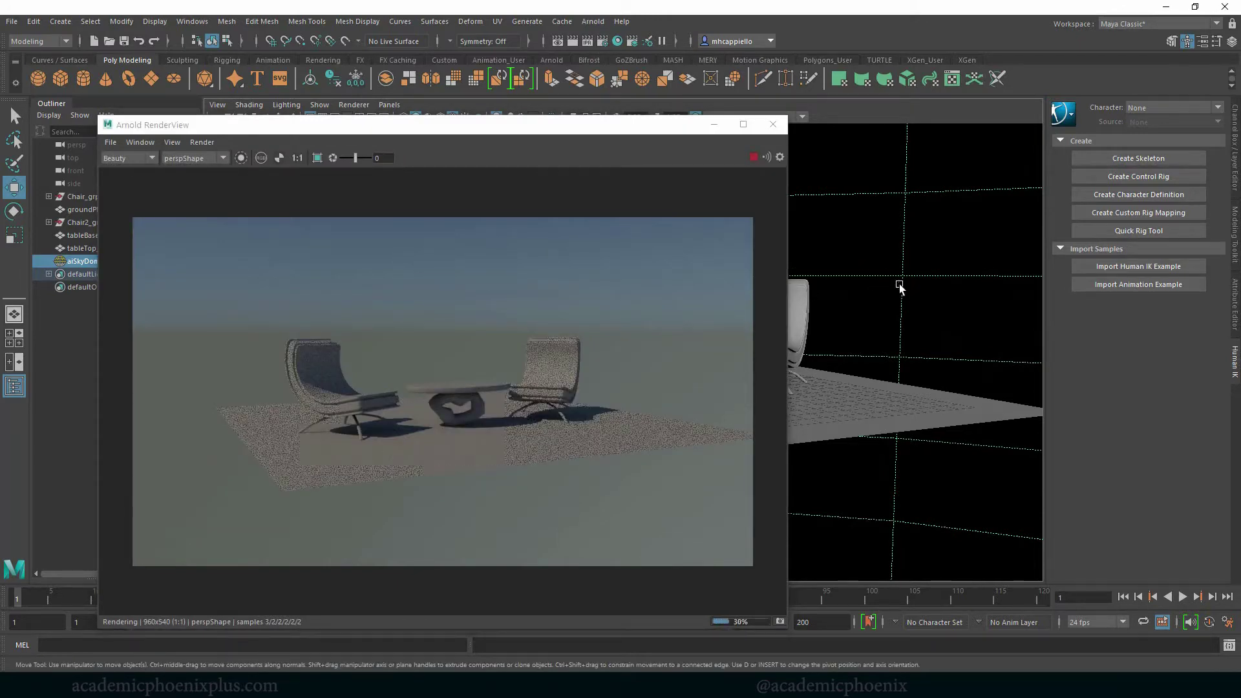
{"action": "right_click_drag", "start_coordinate": [854, 273], "coordinate": [947, 350], "text": "alt"}
{"action": "left_click_drag", "start_coordinate": [937, 351], "coordinate": [943, 352], "text": "alt"}
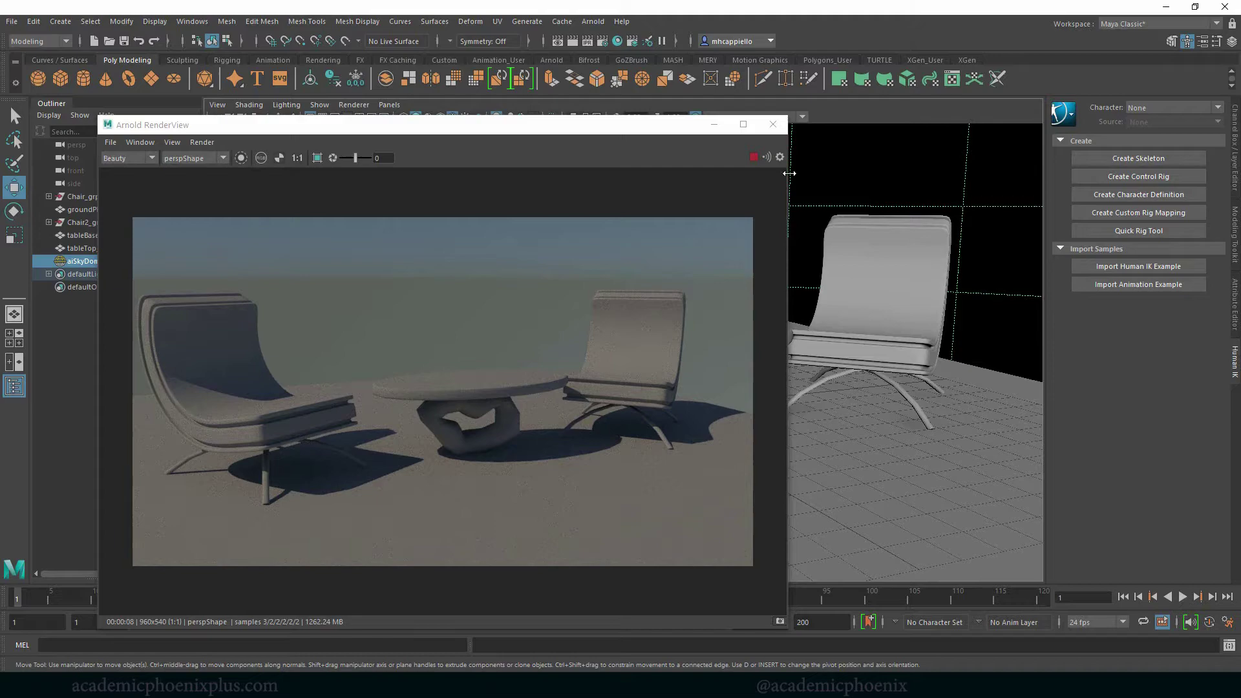
{"action": "left_click", "coordinate": [772, 124]}
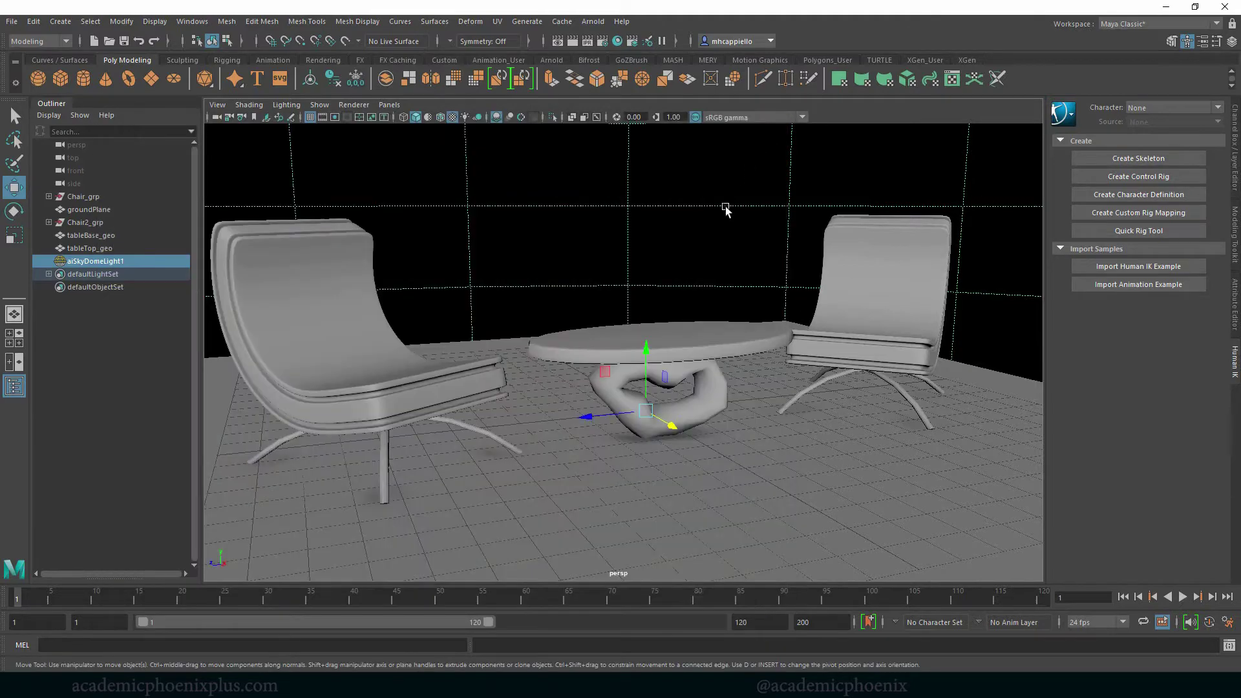
Assign a new Arnold aiStandardSurface material to the table top
{"action": "left_click", "coordinate": [740, 335]}
{"action": "right_click_drag", "start_coordinate": [808, 257], "coordinate": [969, 298], "text": "alt"}
{"action": "middle_click_drag", "start_coordinate": [969, 299], "coordinate": [933, 269], "text": "alt"}
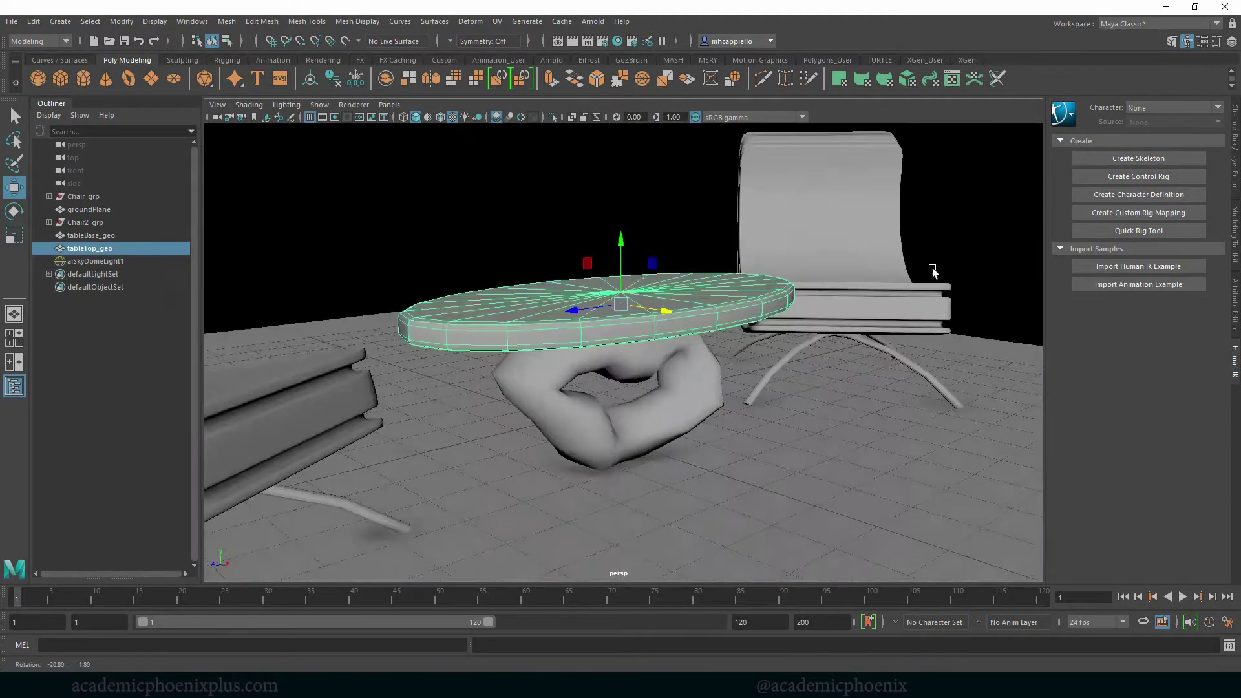
{"action": "left_click_drag", "start_coordinate": [932, 269], "coordinate": [905, 284], "text": "alt"}
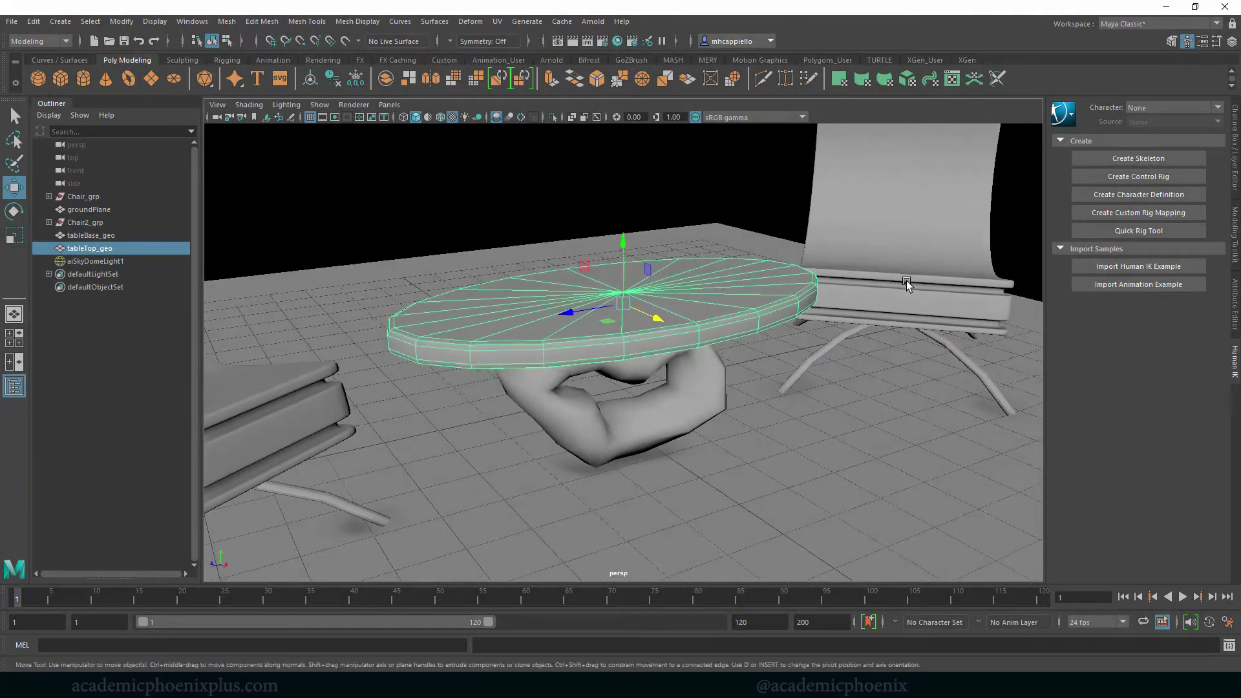
{"action": "right_click", "coordinate": [707, 271]}
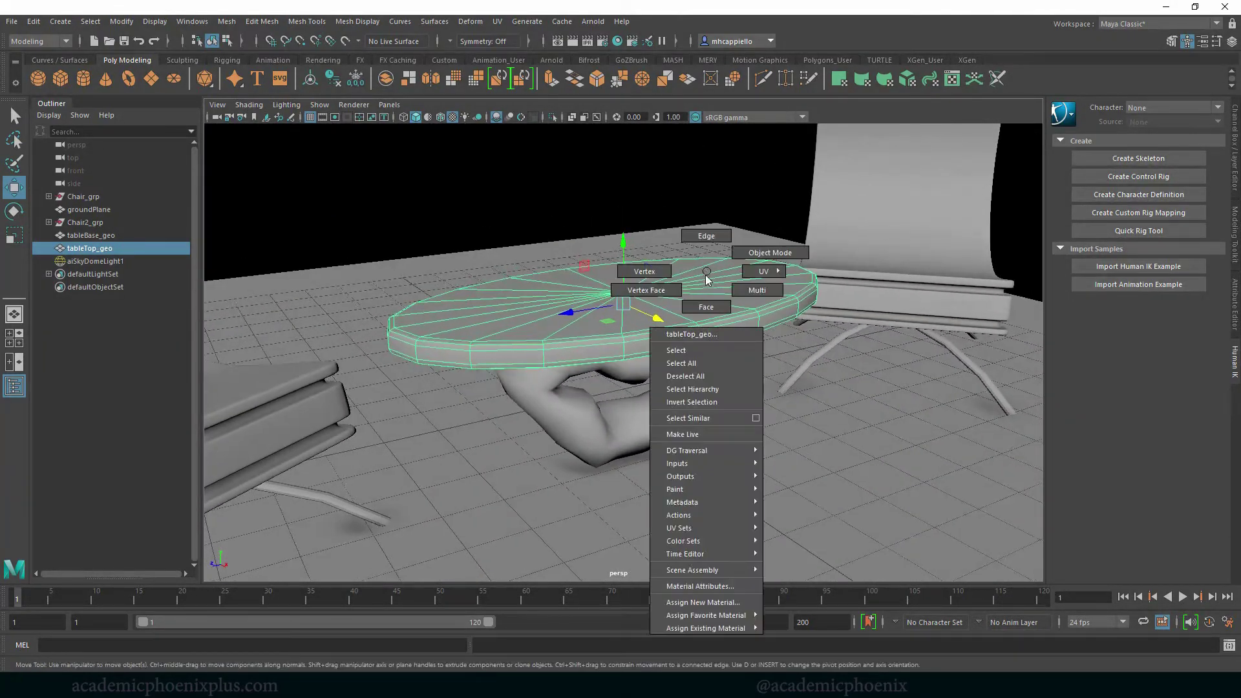
{"action": "left_click", "coordinate": [727, 602]}
{"action": "left_click", "coordinate": [460, 331]}
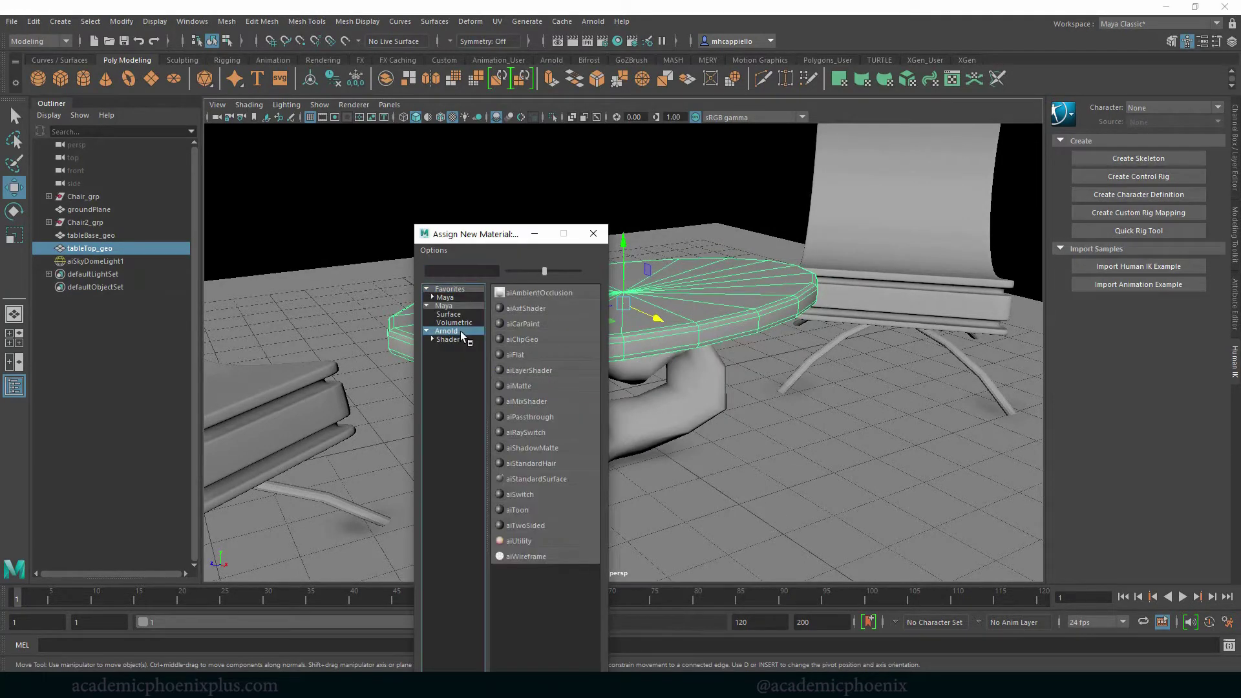
{"action": "left_click", "coordinate": [545, 479]}
Rename the table top's new material as Glass_shader
{"action": "left_click", "coordinate": [1115, 128]}
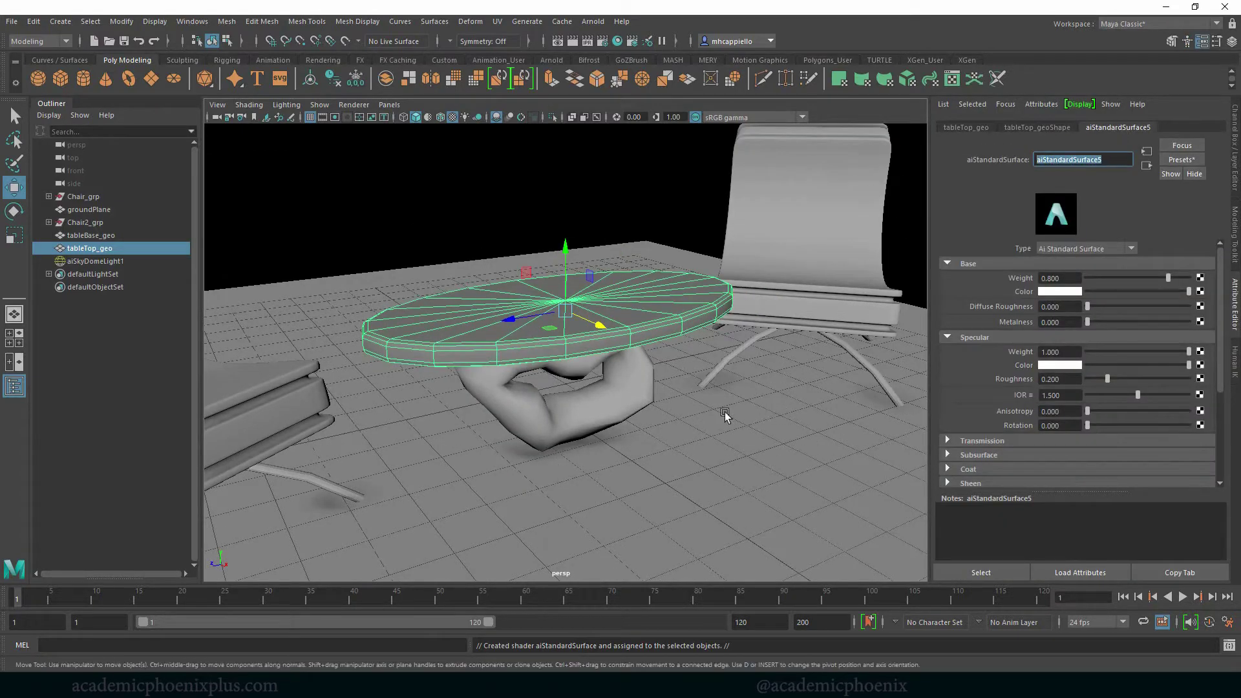
{"action": "type", "text": "Gl"}
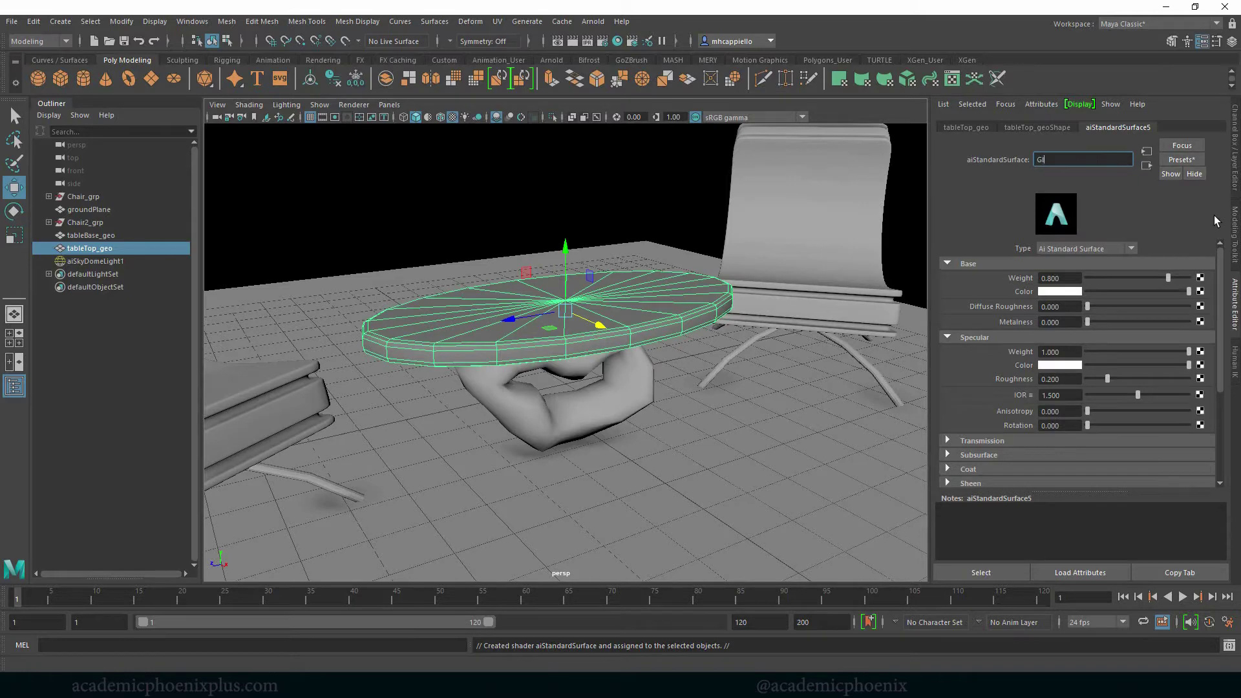
{"action": "type", "text": "ass shader"}
{"action": "key", "text": "Return"}
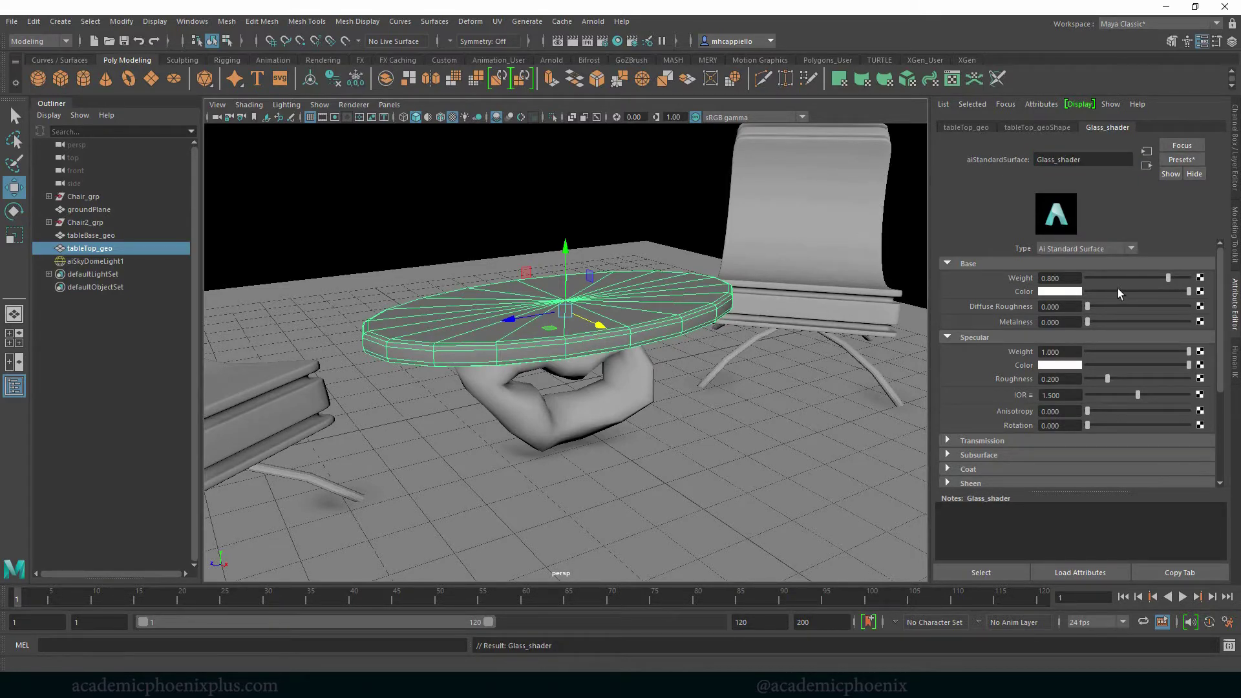
Set the base color of Glass_shader to black
{"action": "left_click_drag", "start_coordinate": [1118, 288], "coordinate": [1073, 288]}
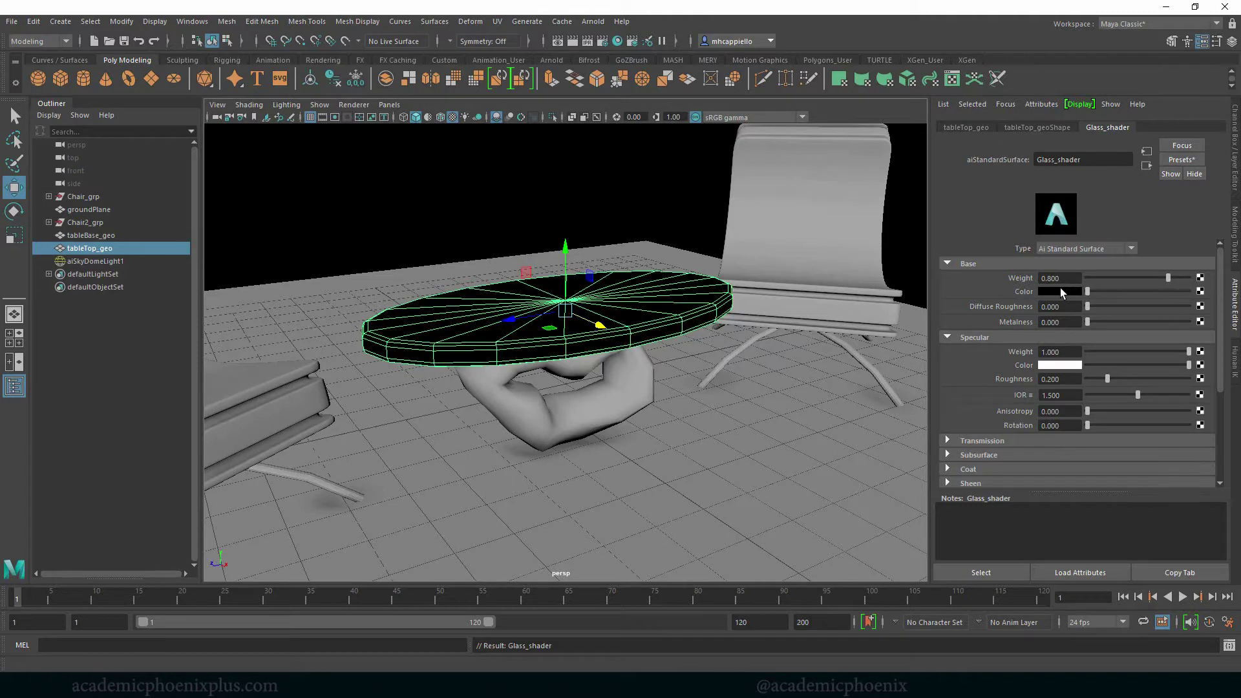
{"action": "left_click_drag", "start_coordinate": [1106, 277], "coordinate": [1055, 277]}
{"action": "left_click_drag", "start_coordinate": [1220, 297], "coordinate": [1219, 352]}
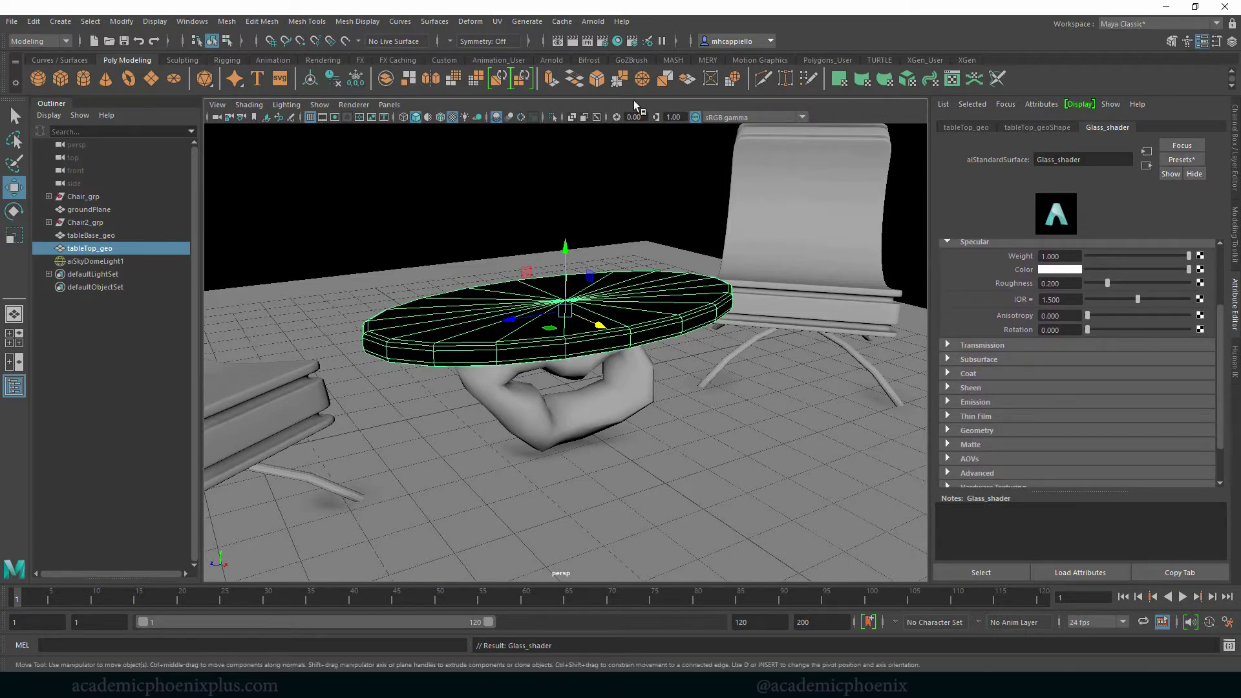
Render the table with the black base color in Arnold, stop the render and minimize its window
{"action": "left_click", "coordinate": [593, 21]}
{"action": "left_click", "coordinate": [607, 40]}
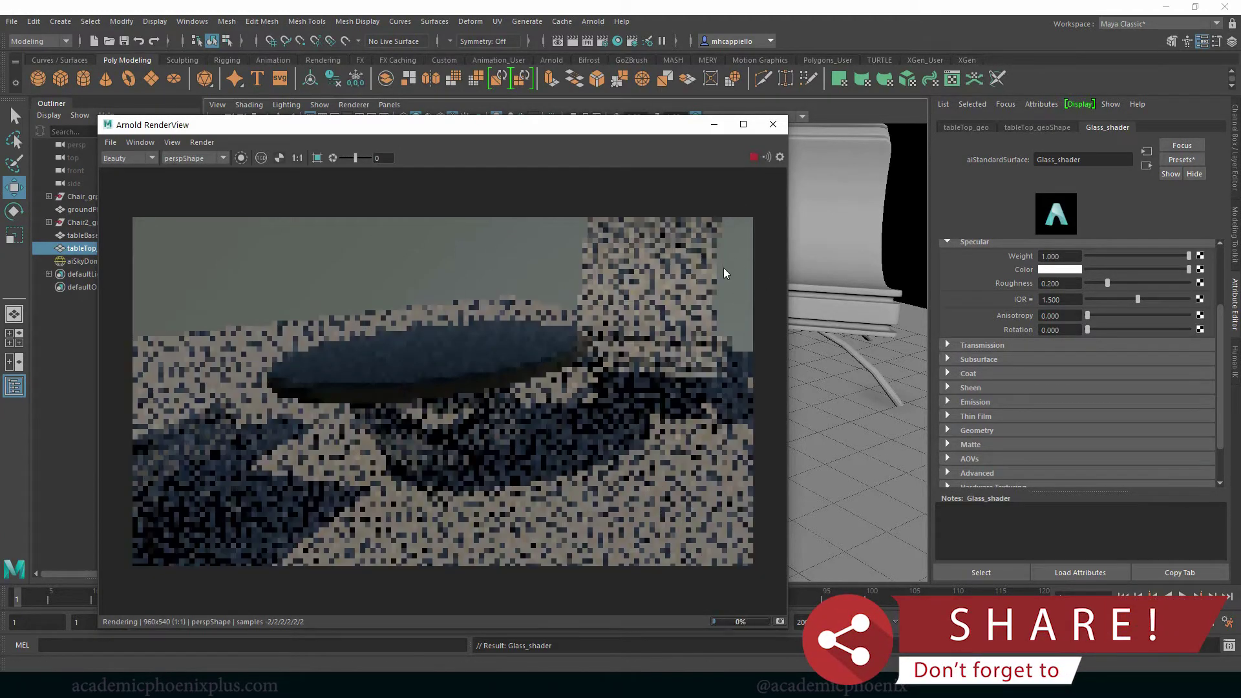
{"action": "left_click", "coordinate": [753, 157]}
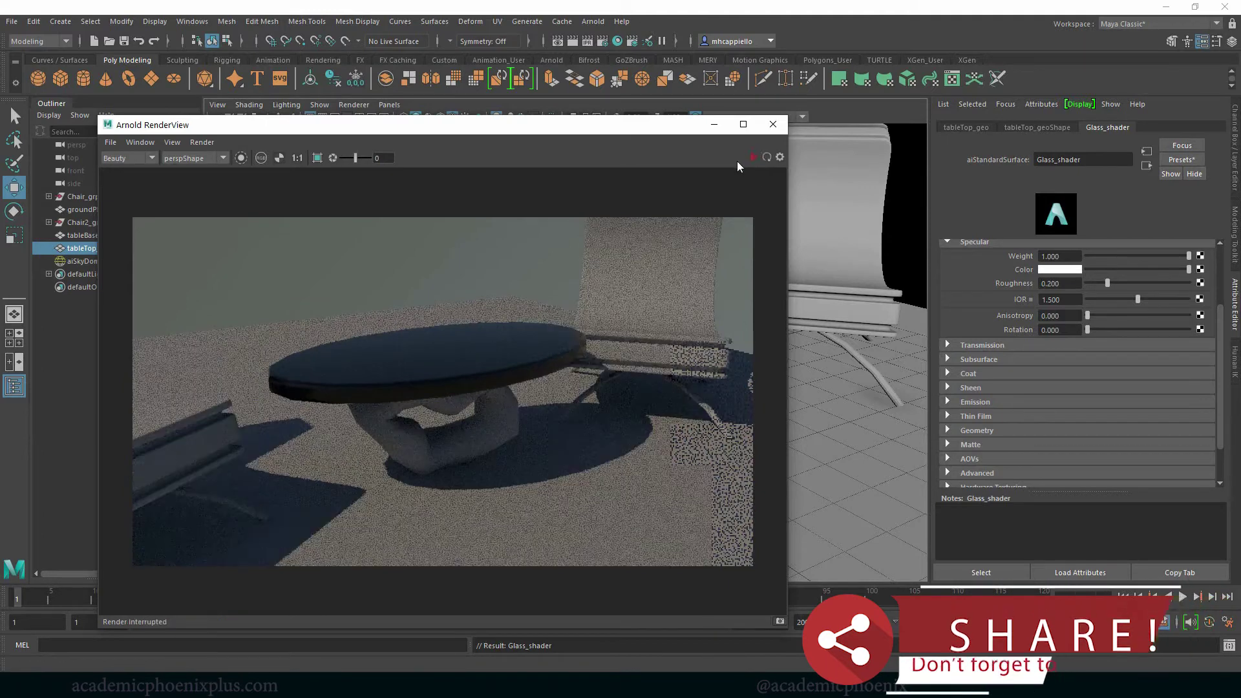
{"action": "left_click", "coordinate": [714, 124]}
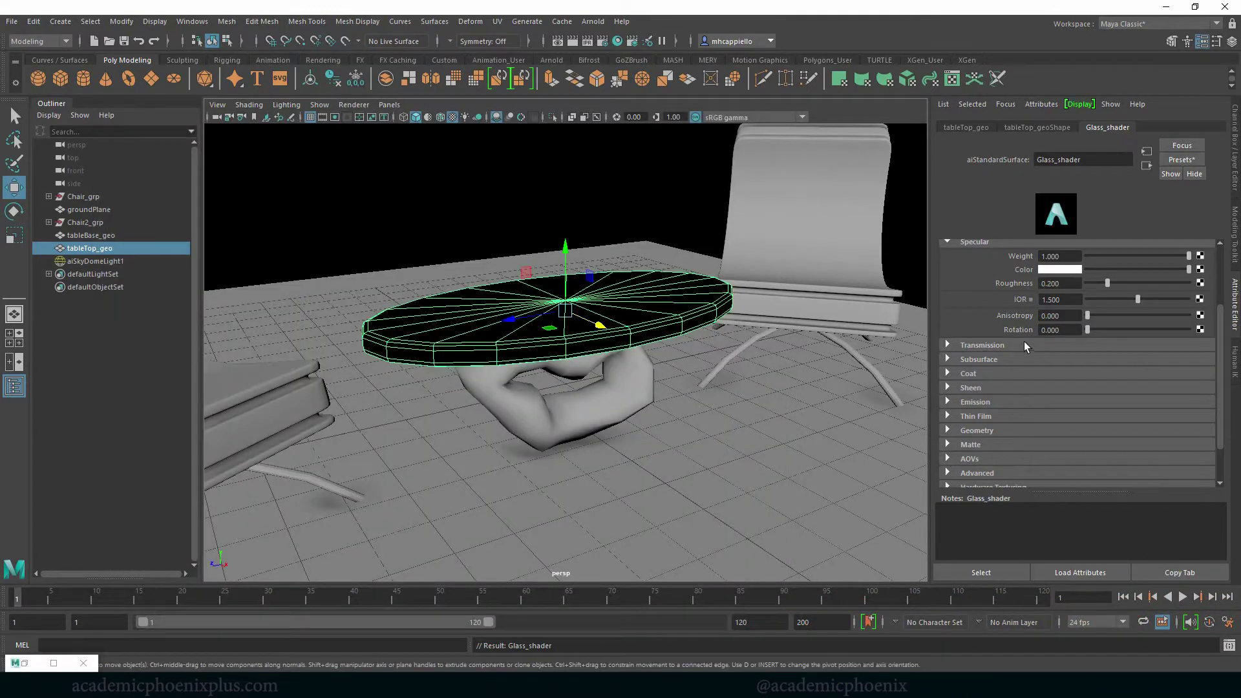
Set the transmission weight of Glass_shader to 1.000 and render the table again
{"action": "left_click", "coordinate": [982, 345]}
{"action": "left_click_drag", "start_coordinate": [1089, 359], "coordinate": [1210, 366]}
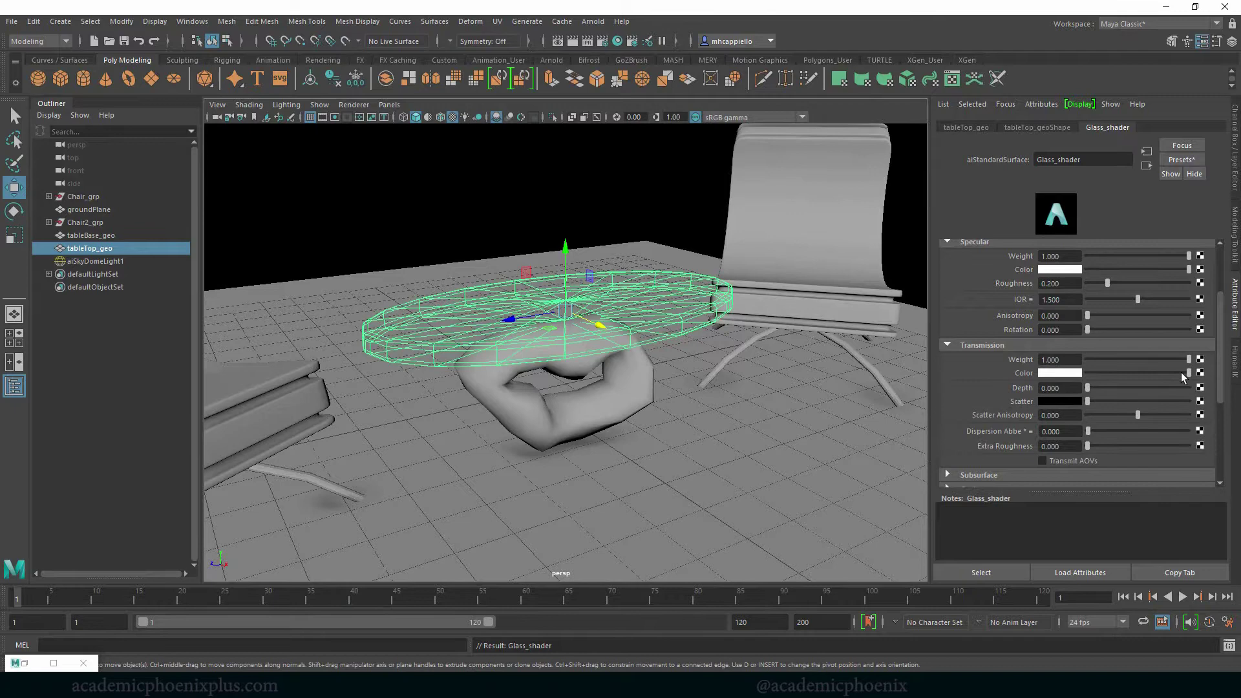
{"action": "left_click", "coordinate": [1077, 359]}
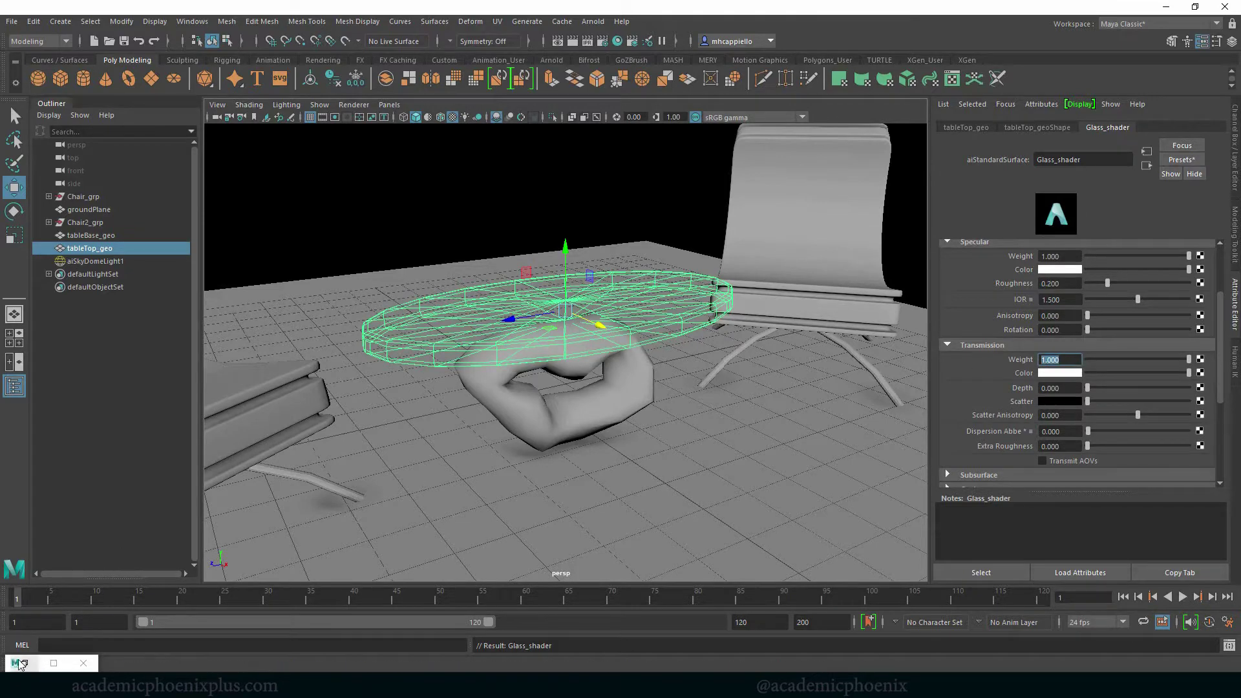
{"action": "left_click", "coordinate": [24, 663]}
{"action": "left_click", "coordinate": [753, 157]}
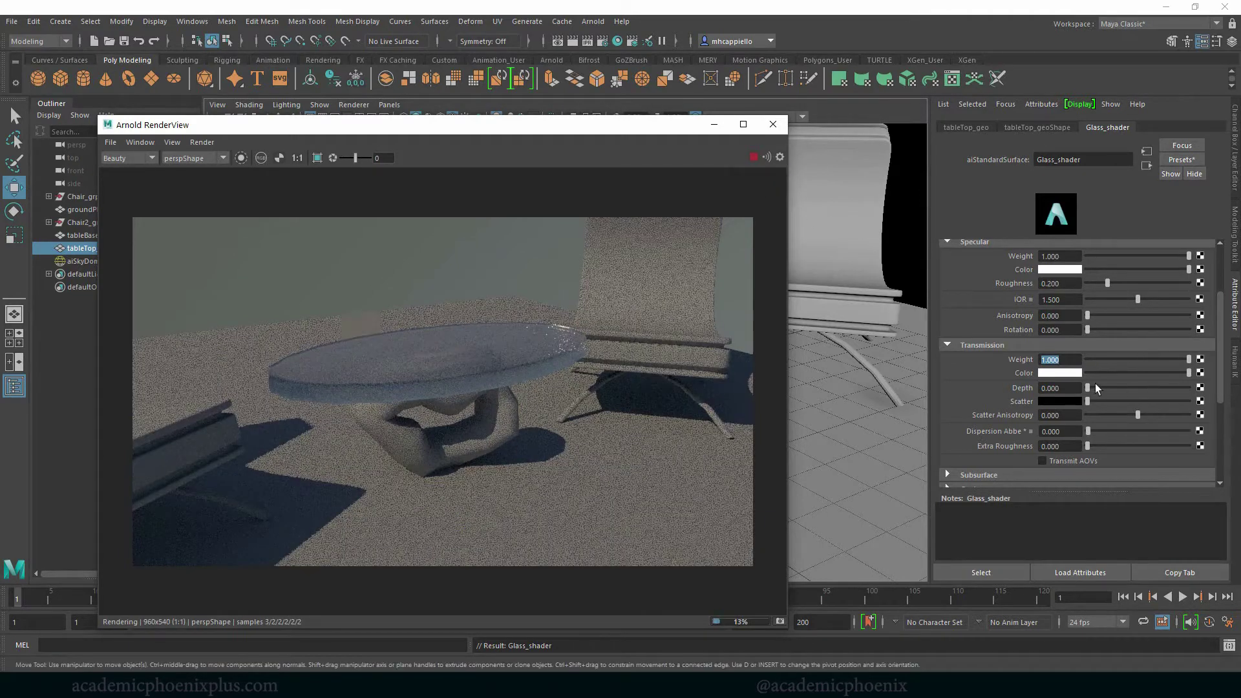
Try cyan and magenta as the transmission color of Glass_shader and set it back to white
{"action": "left_click", "coordinate": [1060, 373]}
{"action": "left_click", "coordinate": [1061, 373]}
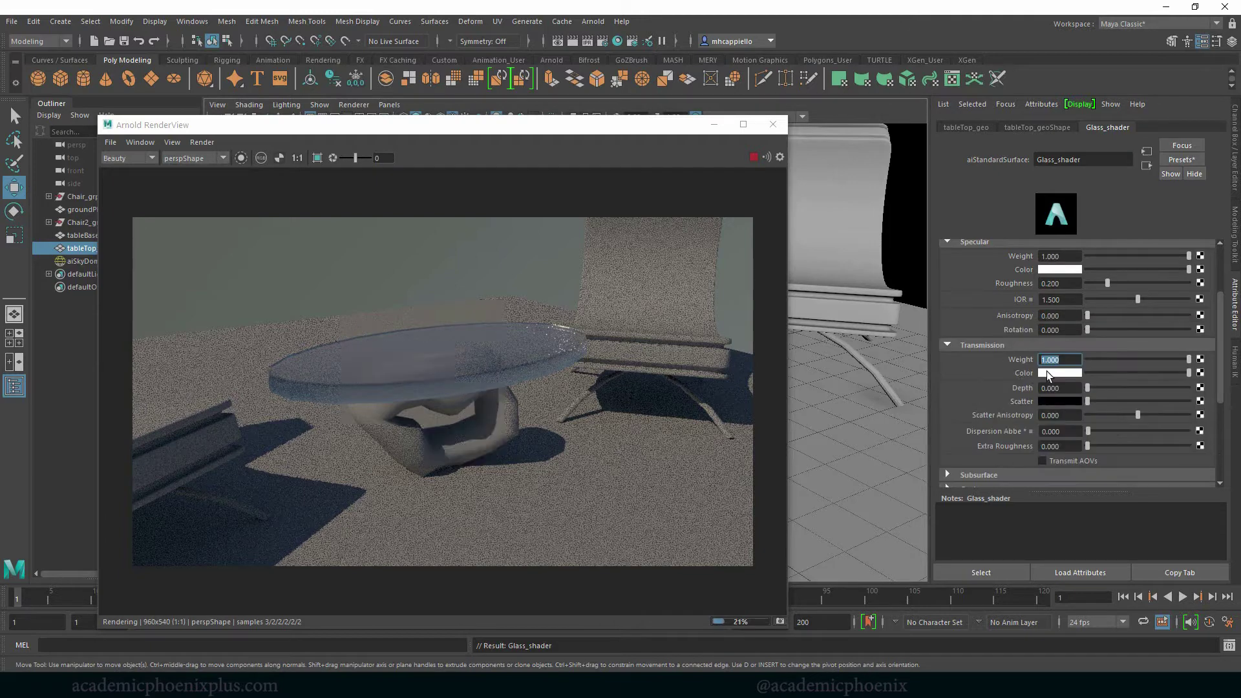
{"action": "left_click", "coordinate": [1046, 371]}
{"action": "left_click", "coordinate": [1037, 338]}
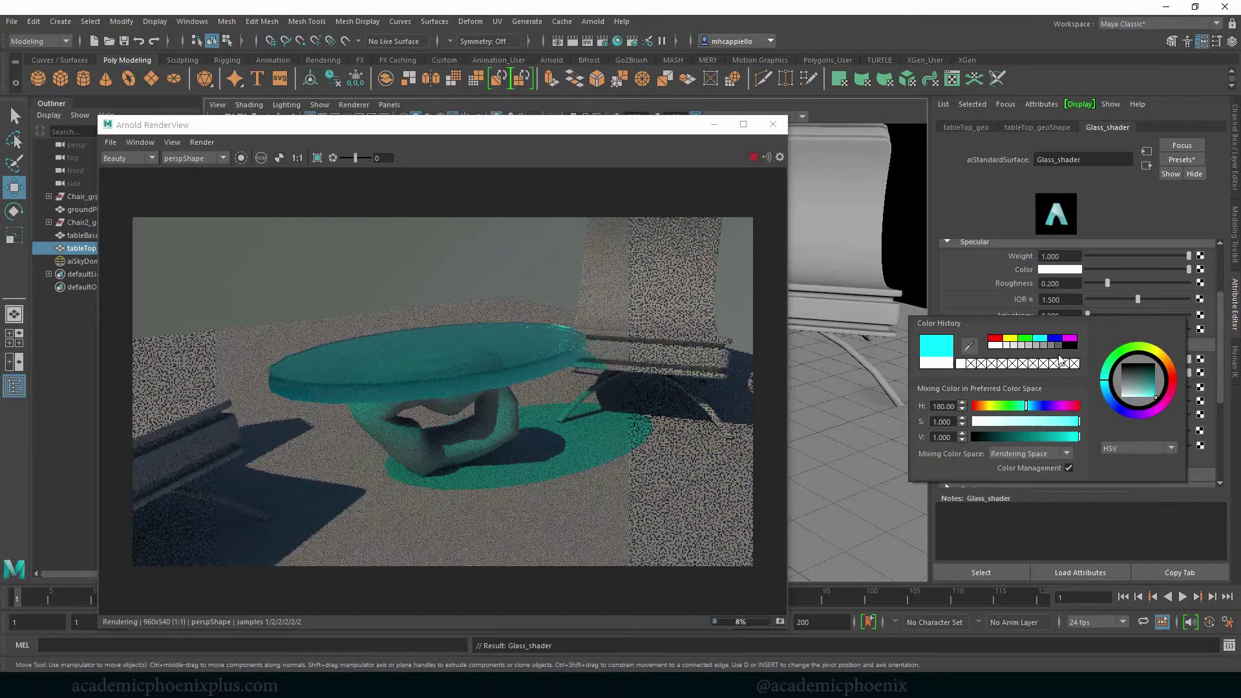
{"action": "left_click", "coordinate": [1069, 337]}
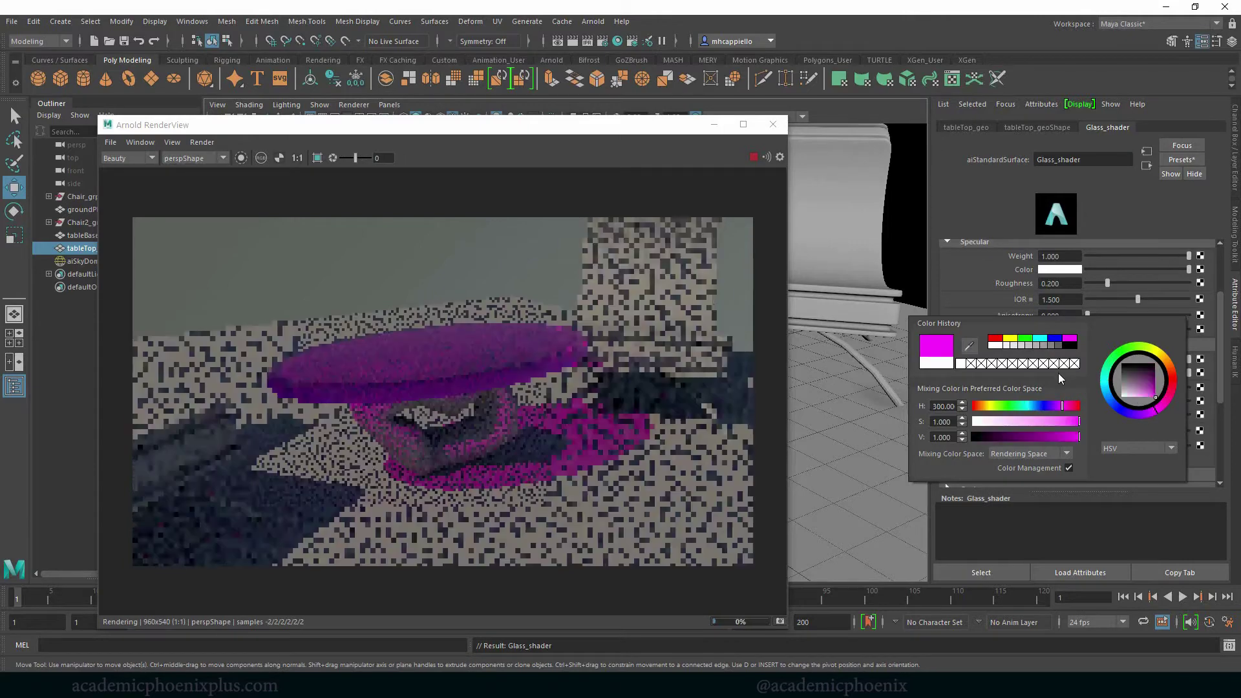
{"action": "left_click", "coordinate": [995, 347]}
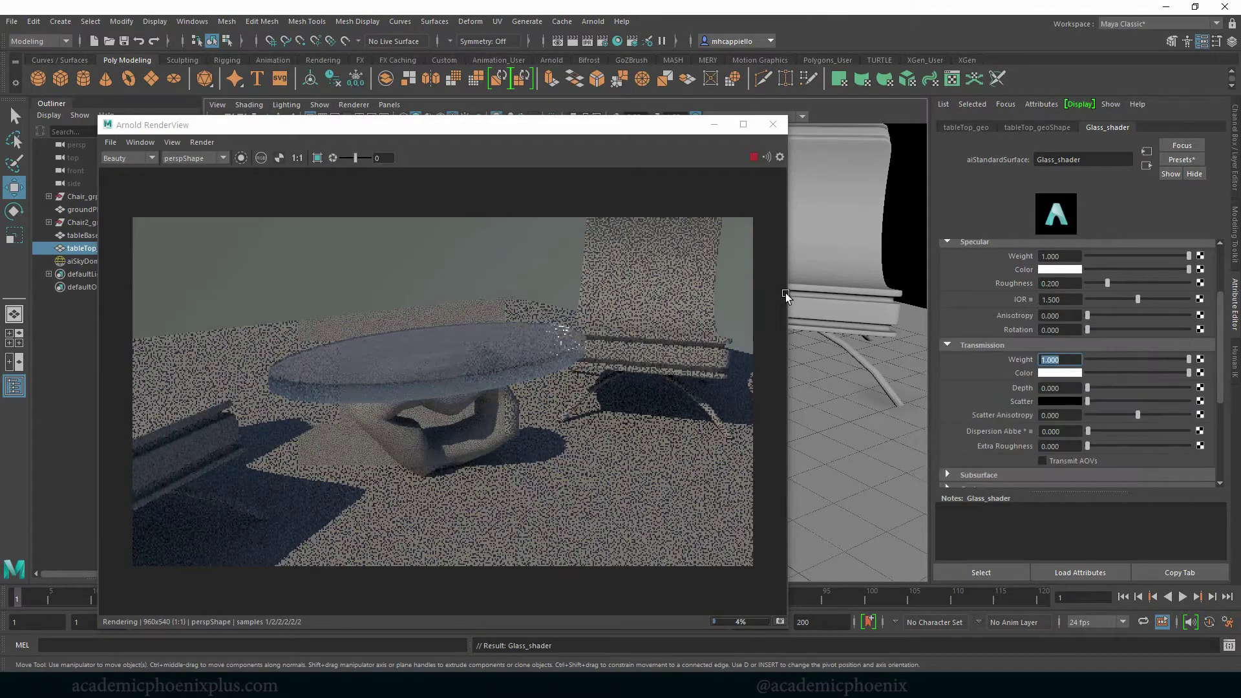
Give the transmission color of Glass_shader a faint blue tint with hue 193.84 and saturation 0.019, and slightly lower its value
{"action": "left_click", "coordinate": [1067, 374]}
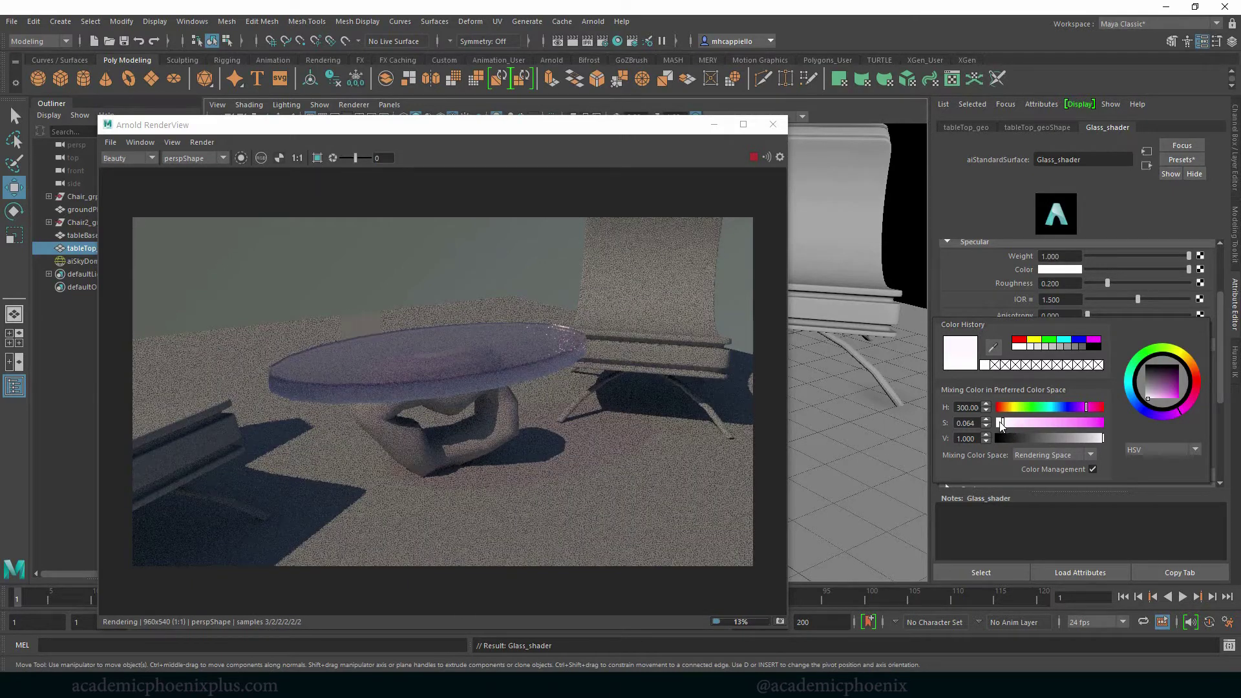
{"action": "left_click_drag", "start_coordinate": [1001, 424], "coordinate": [997, 424]}
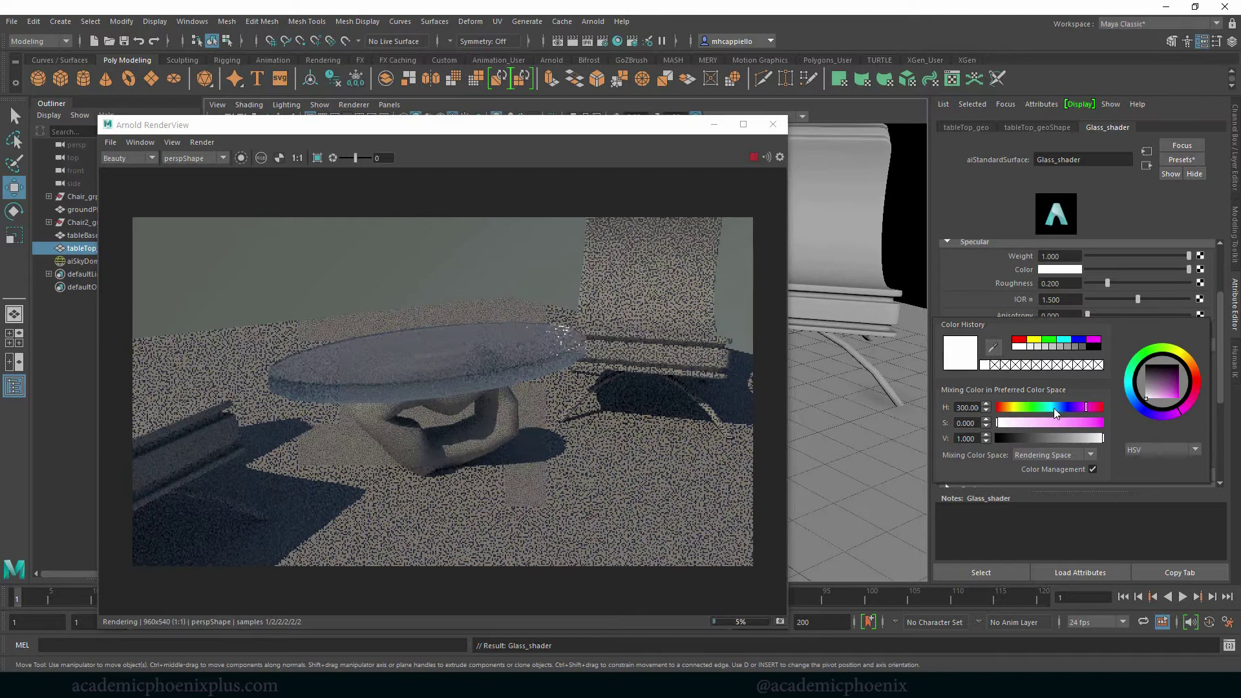
{"action": "left_click", "coordinate": [1054, 407]}
{"action": "left_click", "coordinate": [1000, 424]}
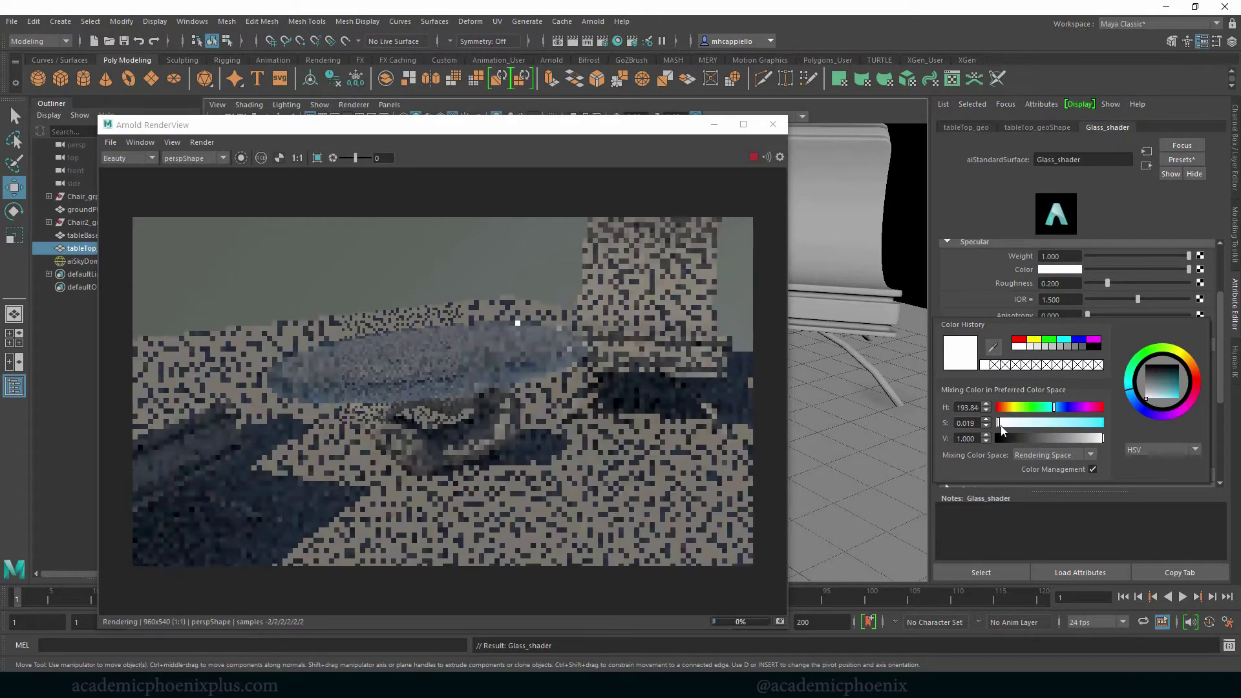
{"action": "left_click", "coordinate": [1096, 440]}
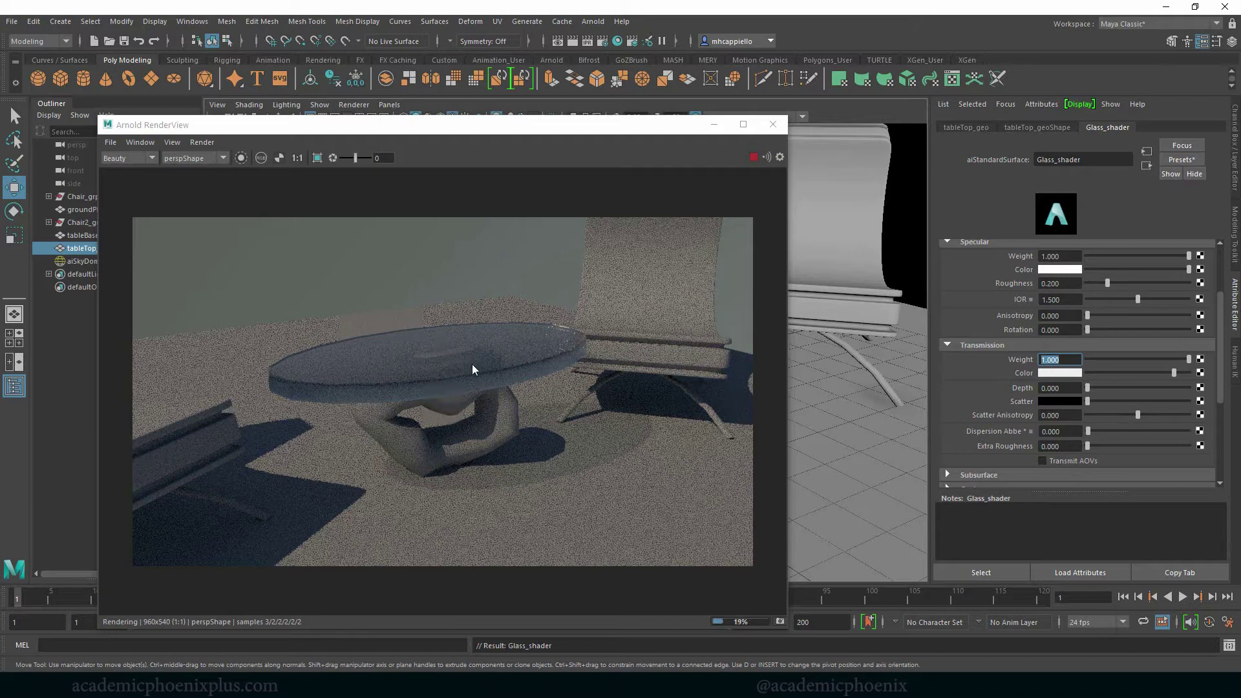
Limit the render to a region around the table top and try specular roughness values of 0.529 and 0.213
{"action": "left_click", "coordinate": [317, 158]}
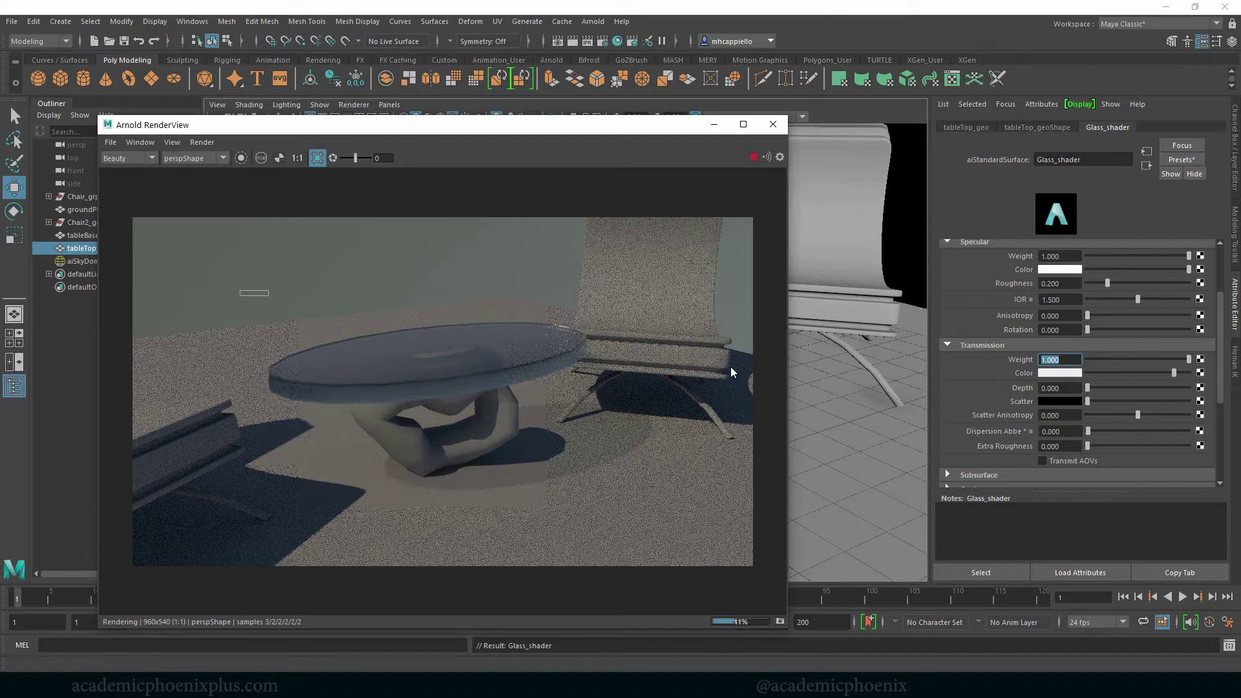
{"action": "left_click_drag", "start_coordinate": [731, 367], "coordinate": [594, 411]}
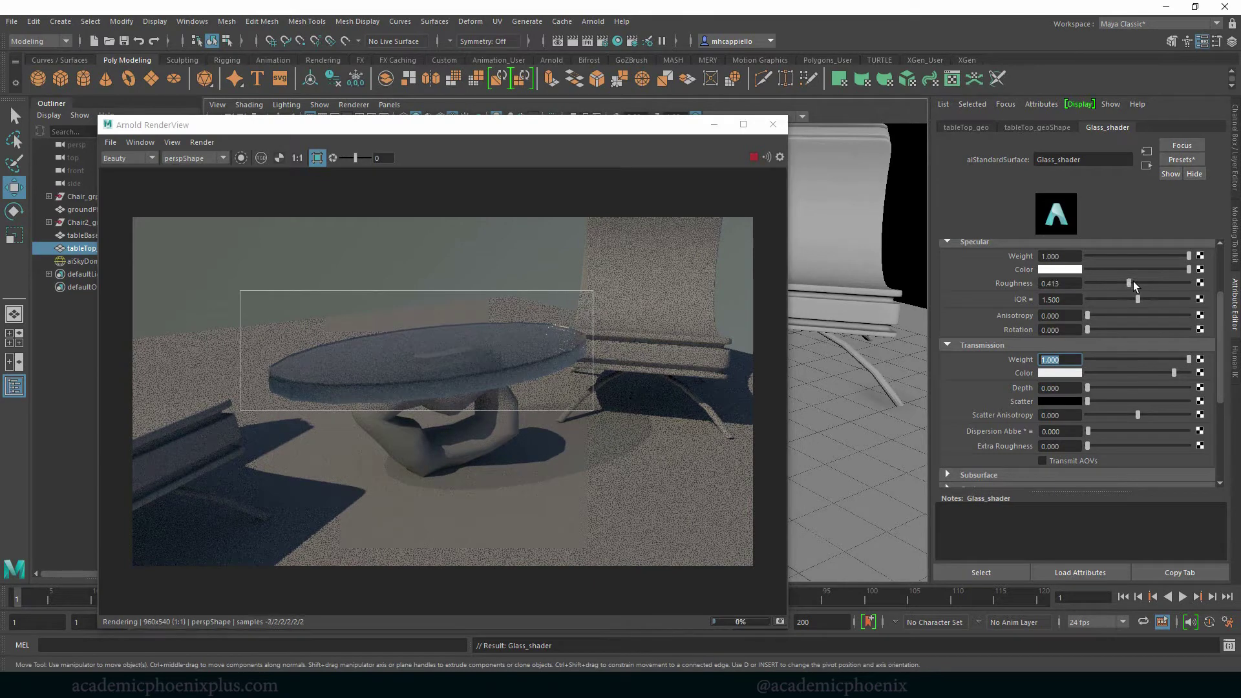
{"action": "mouse_move", "coordinate": [1134, 281]}
{"action": "left_mouse_down"}
{"action": "mouse_move", "coordinate": [1157, 280]}
{"action": "mouse_move", "coordinate": [1139, 281]}
{"action": "left_mouse_up"}
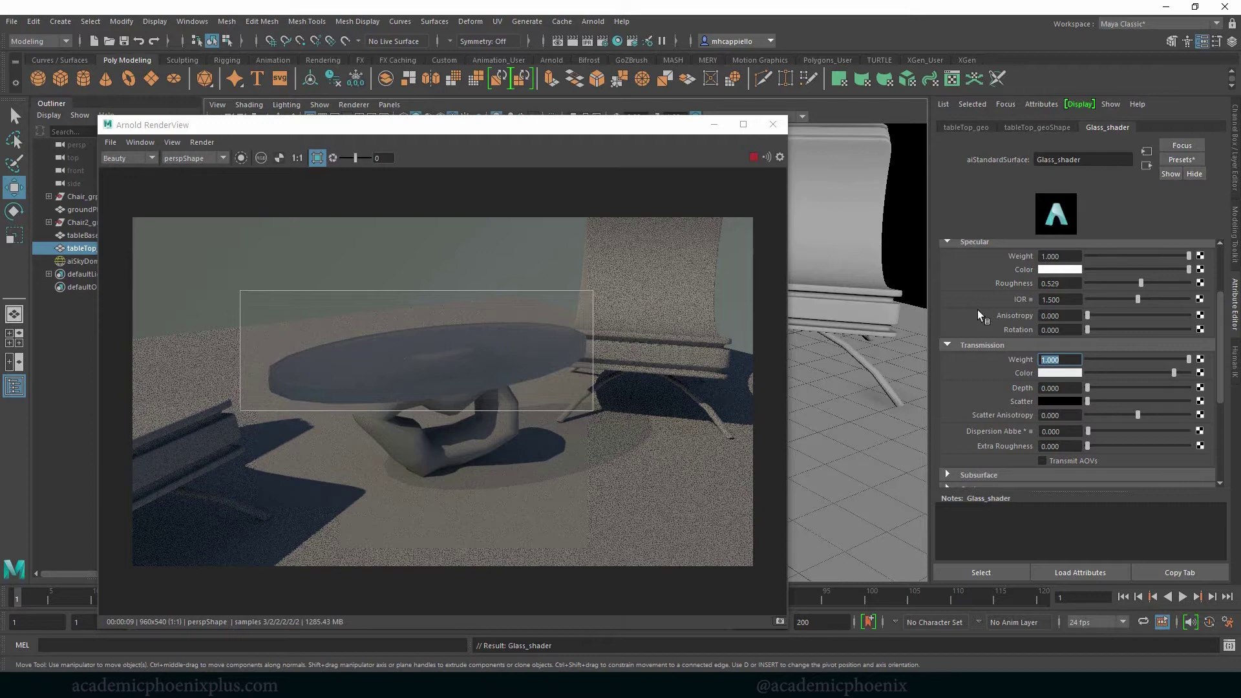
{"action": "left_click", "coordinate": [1108, 283]}
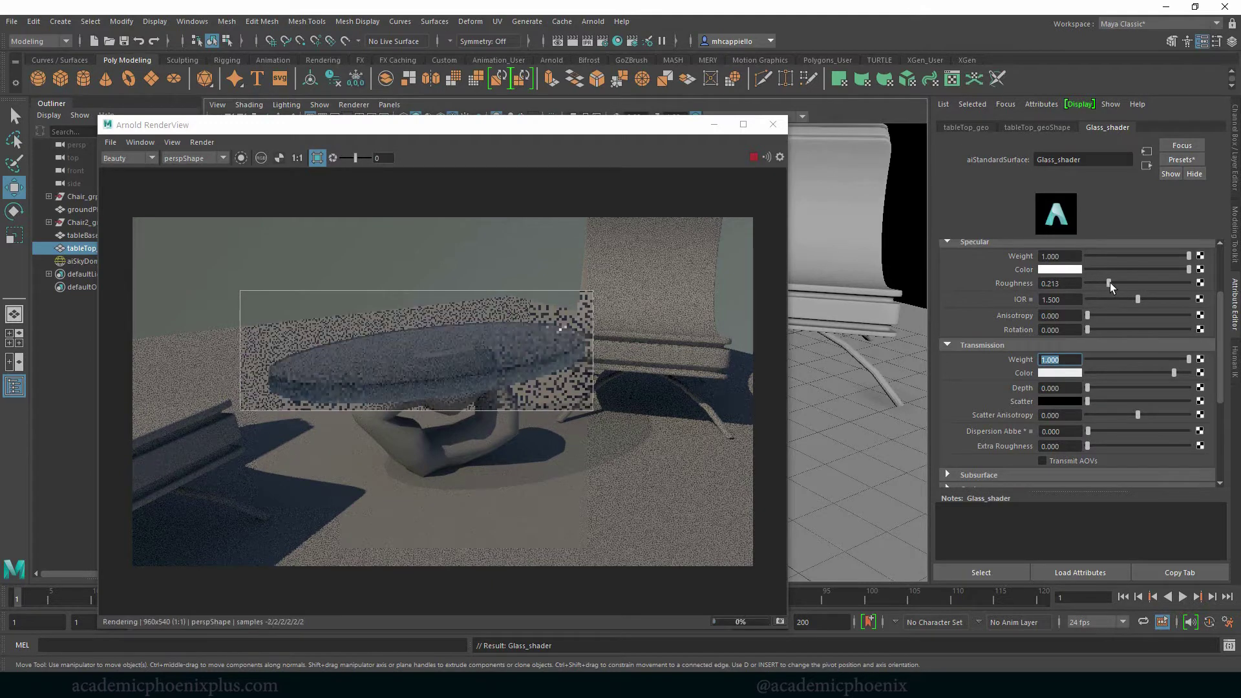
Set the specular roughness of Glass_shader to 0
{"action": "left_click", "coordinate": [1058, 300]}
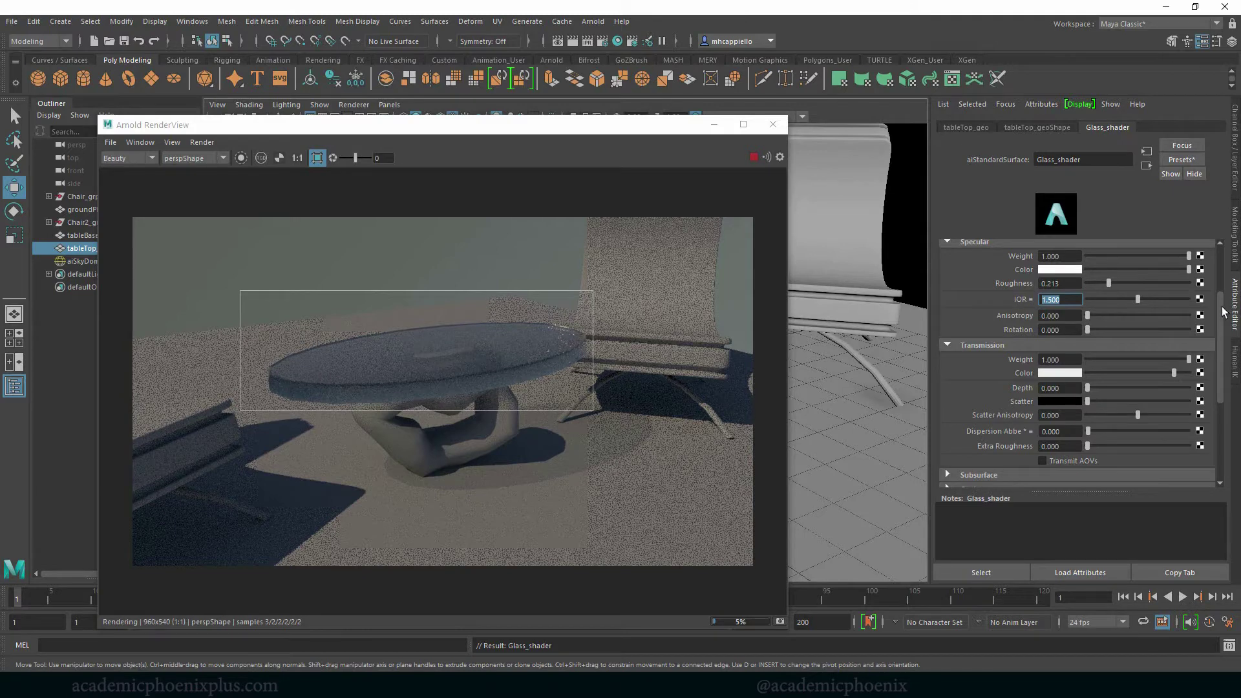
{"action": "scroll", "coordinate": [1221, 311], "scroll_direction": "up", "scroll_amount": 1}
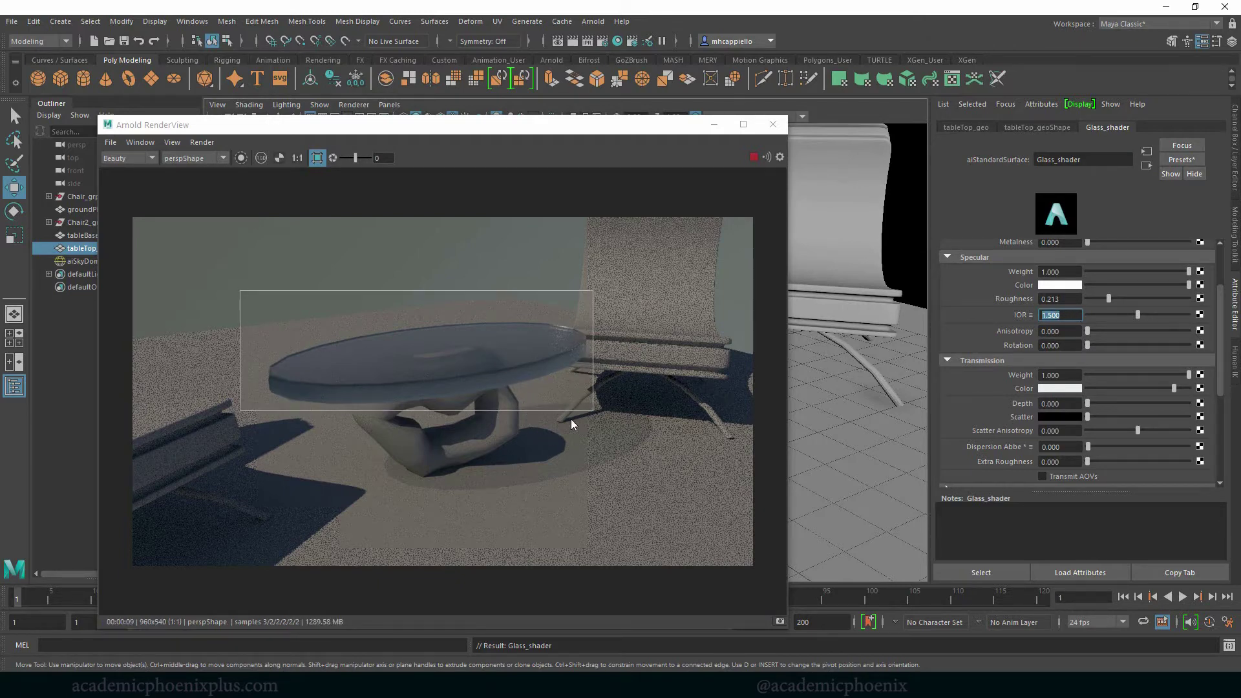
{"action": "left_click_drag", "start_coordinate": [1108, 299], "coordinate": [1040, 296]}
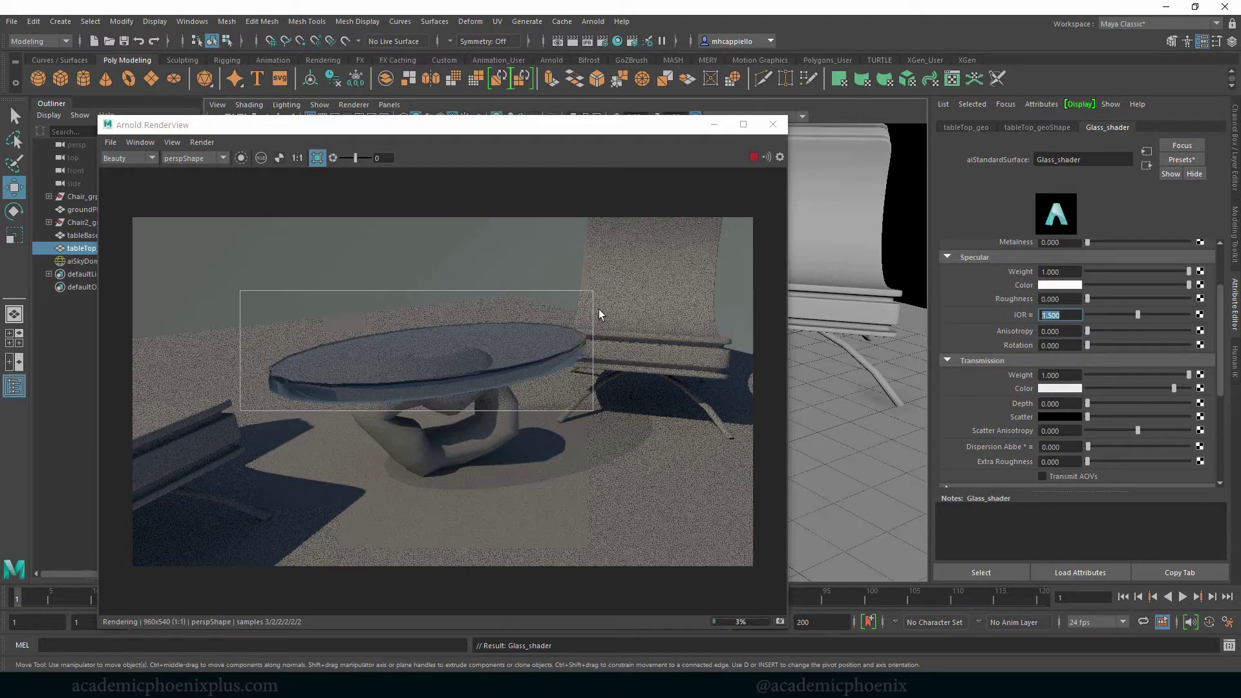
{"action": "middle_click_drag", "start_coordinate": [652, 370], "coordinate": [646, 379]}
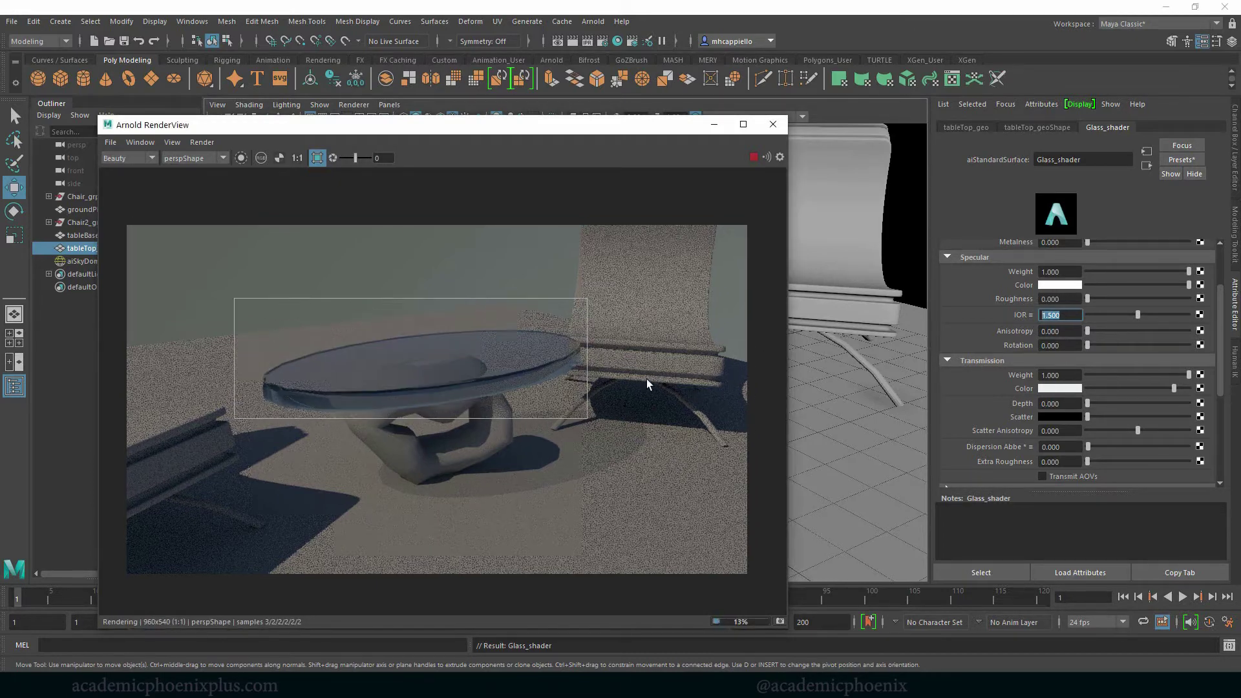
Orbit the scene to look down on the table top and render the full frame in Arnold without the crop region
{"action": "left_click", "coordinate": [714, 124]}
{"action": "left_click_drag", "start_coordinate": [701, 257], "coordinate": [822, 300], "text": "alt"}
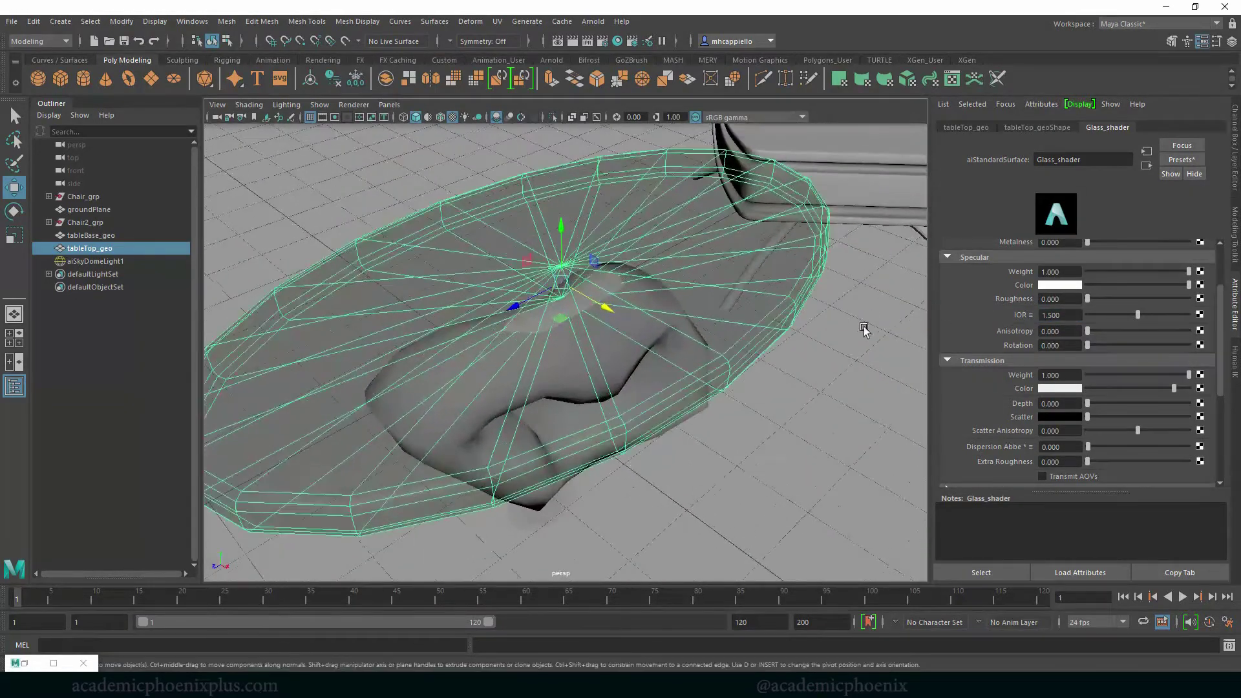
{"action": "scroll", "coordinate": [863, 327], "scroll_direction": "down", "scroll_amount": 5}
{"action": "left_click", "coordinate": [592, 21]}
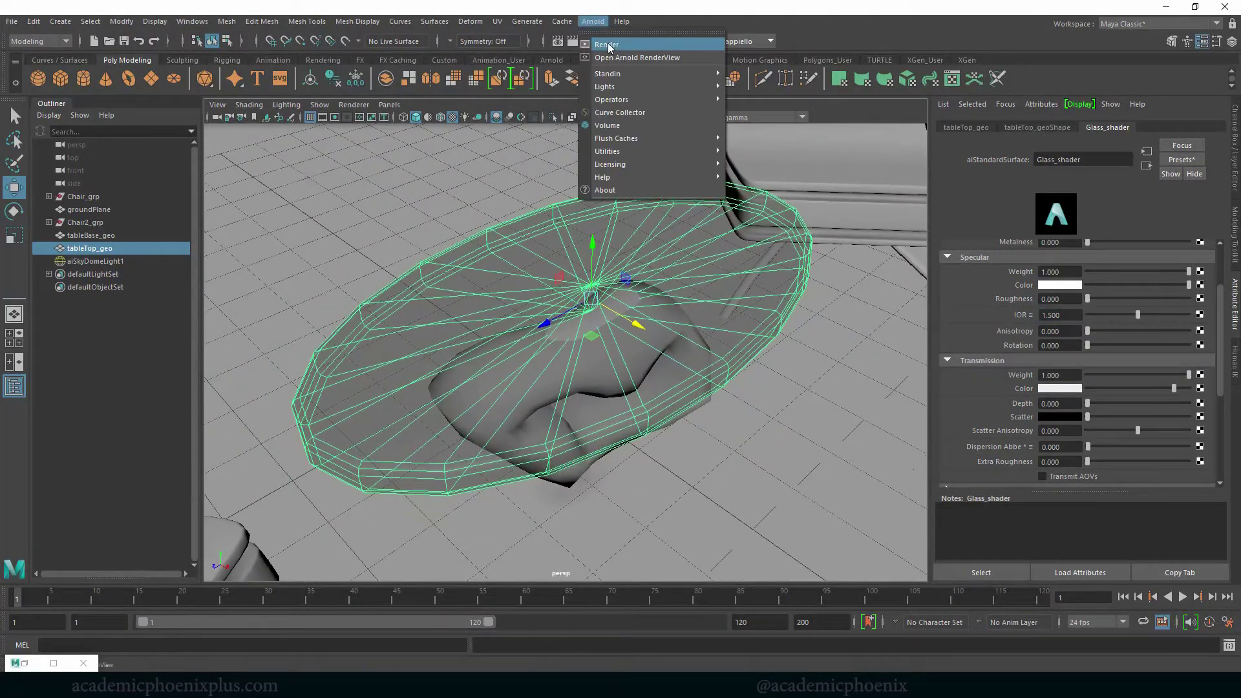
{"action": "left_click", "coordinate": [608, 45]}
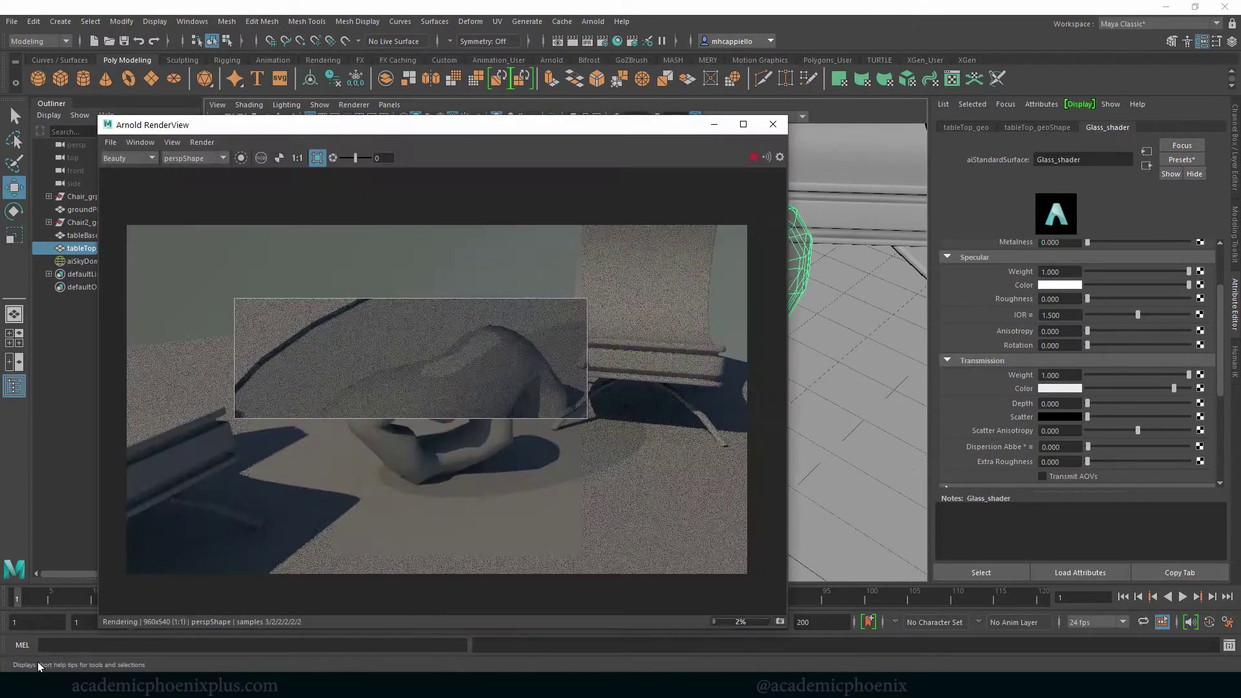
{"action": "left_click", "coordinate": [317, 158]}
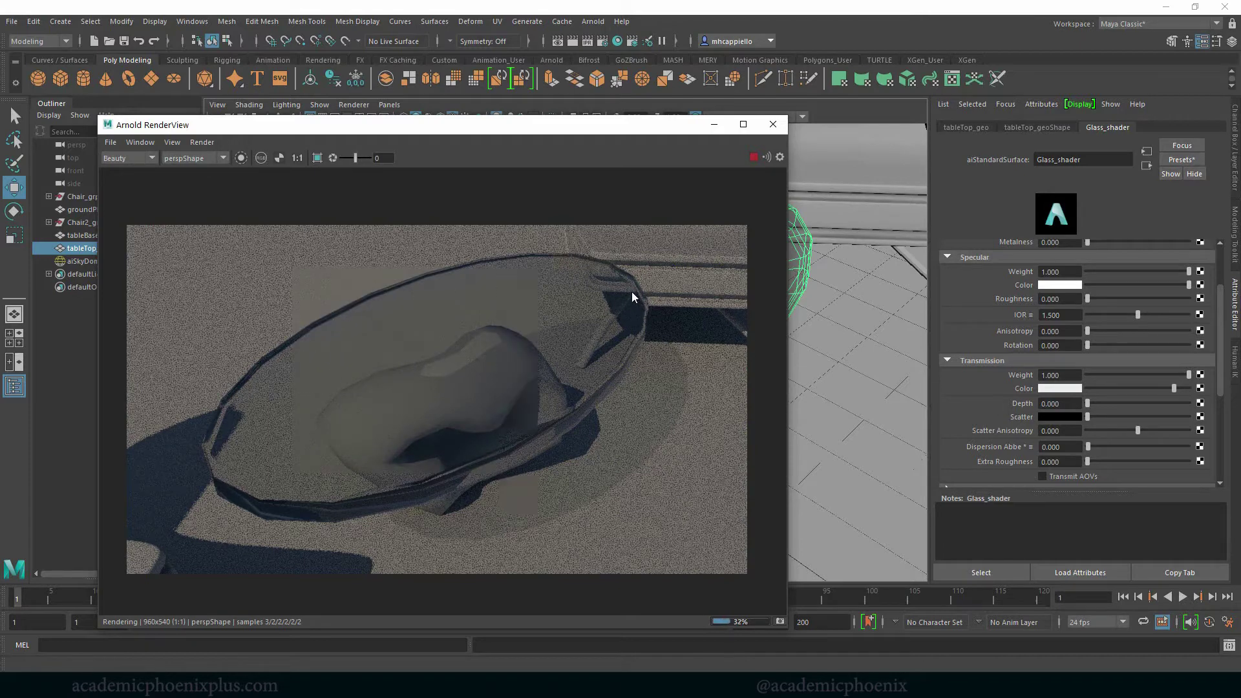
Try specular IOR values of 1.157, 1, 1.3 and 2 on Glass_shader
{"action": "left_click_drag", "start_coordinate": [1137, 314], "coordinate": [1125, 315]}
{"action": "left_click", "coordinate": [1046, 316]}
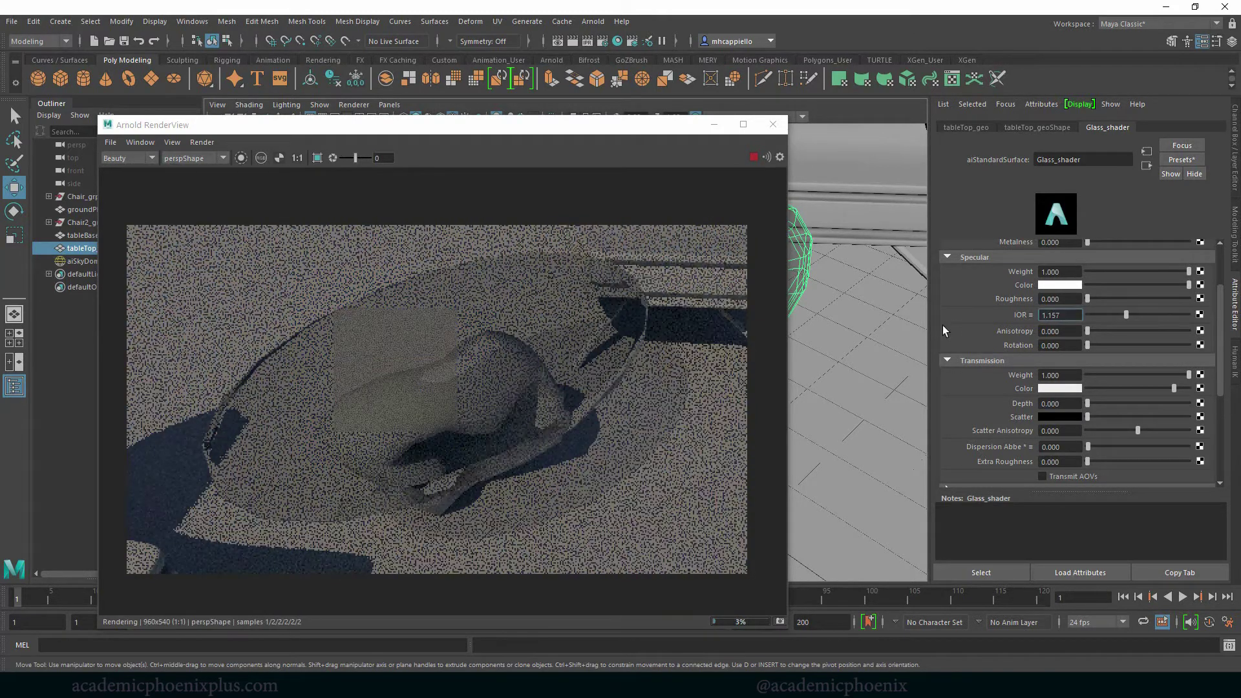
{"action": "type", "text": "1"}
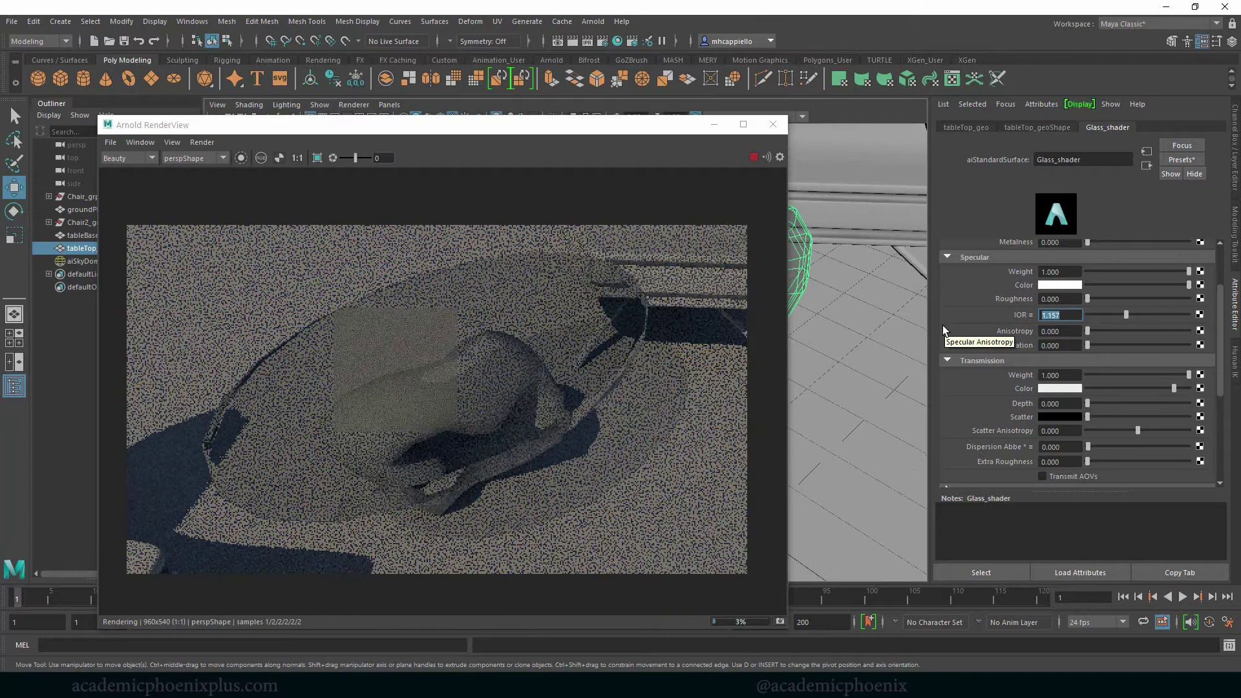
{"action": "key", "text": "Return"}
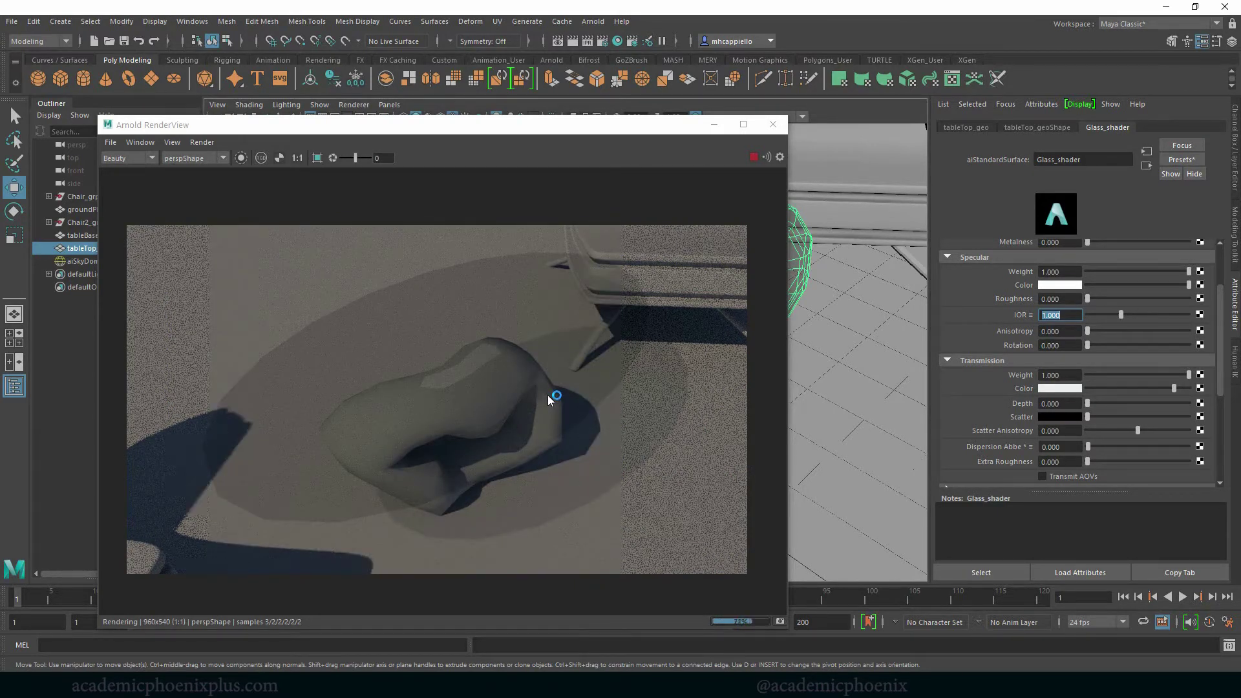
{"action": "type", "text": "1.3"}
{"action": "key", "text": "Return"}
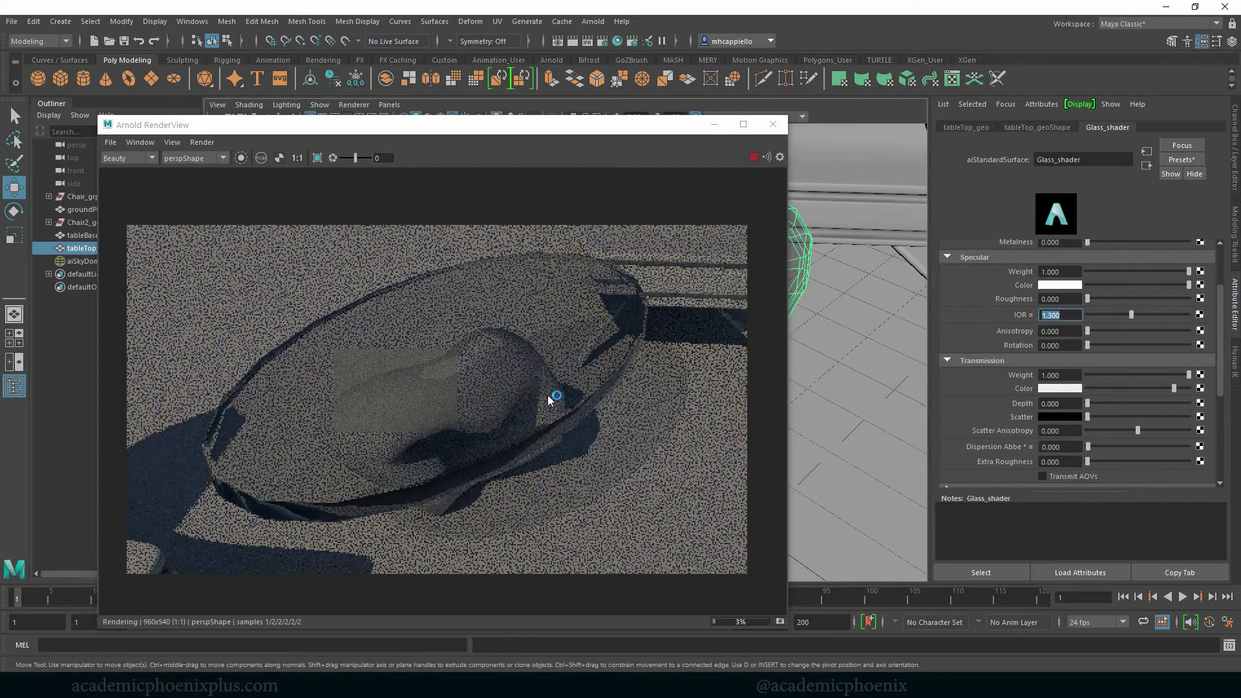
{"action": "type", "text": "2"}
{"action": "key", "text": "Return"}
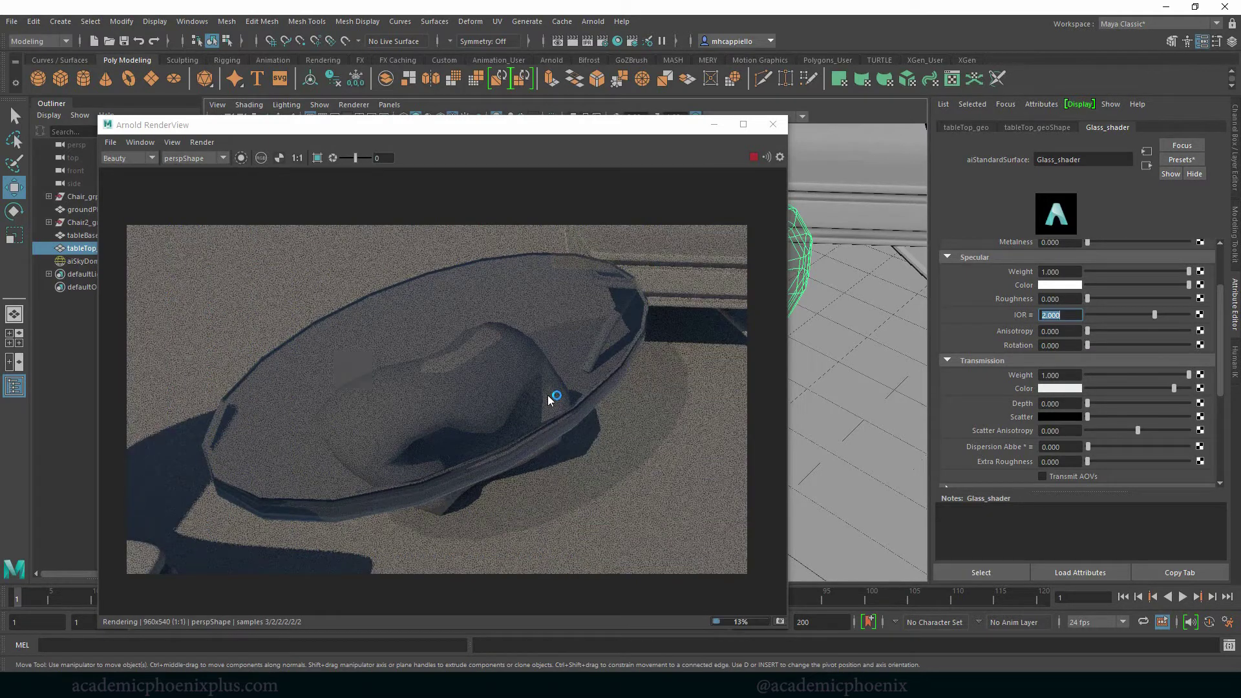
Set the specular IOR of Glass_shader to 1.4
{"action": "type", "text": "1.4"}
{"action": "key", "text": "Return"}
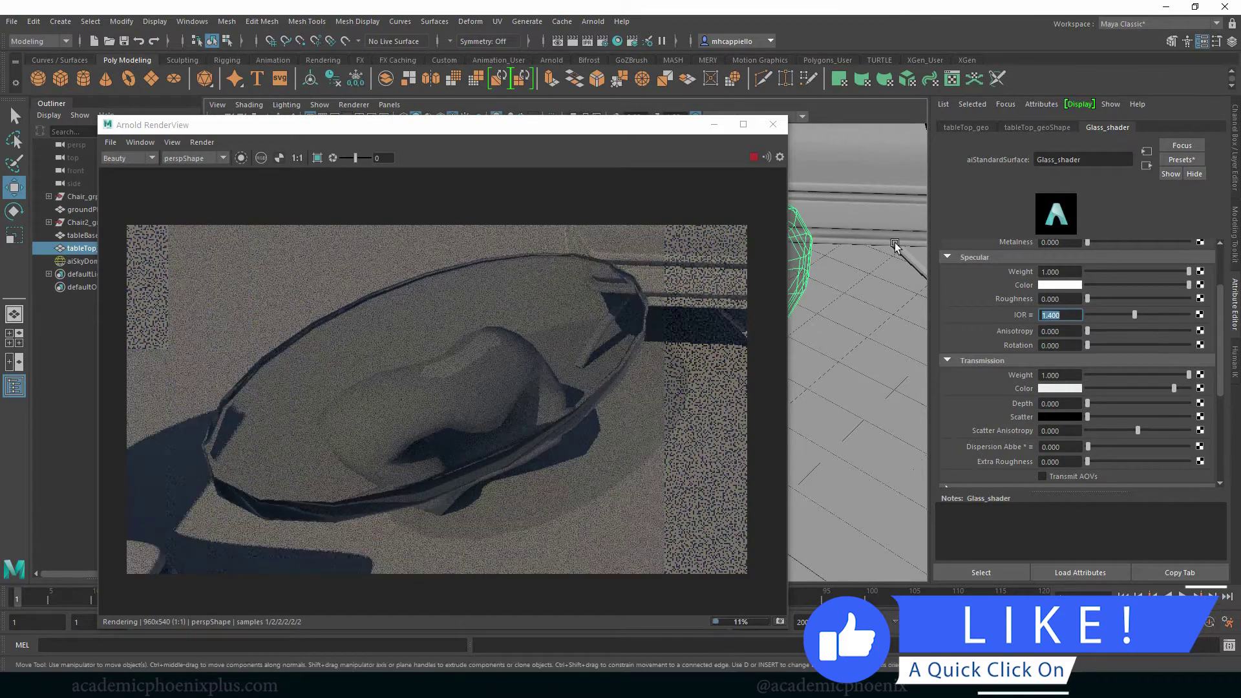
{"action": "scroll", "coordinate": [1221, 311], "scroll_direction": "down", "scroll_amount": 2}
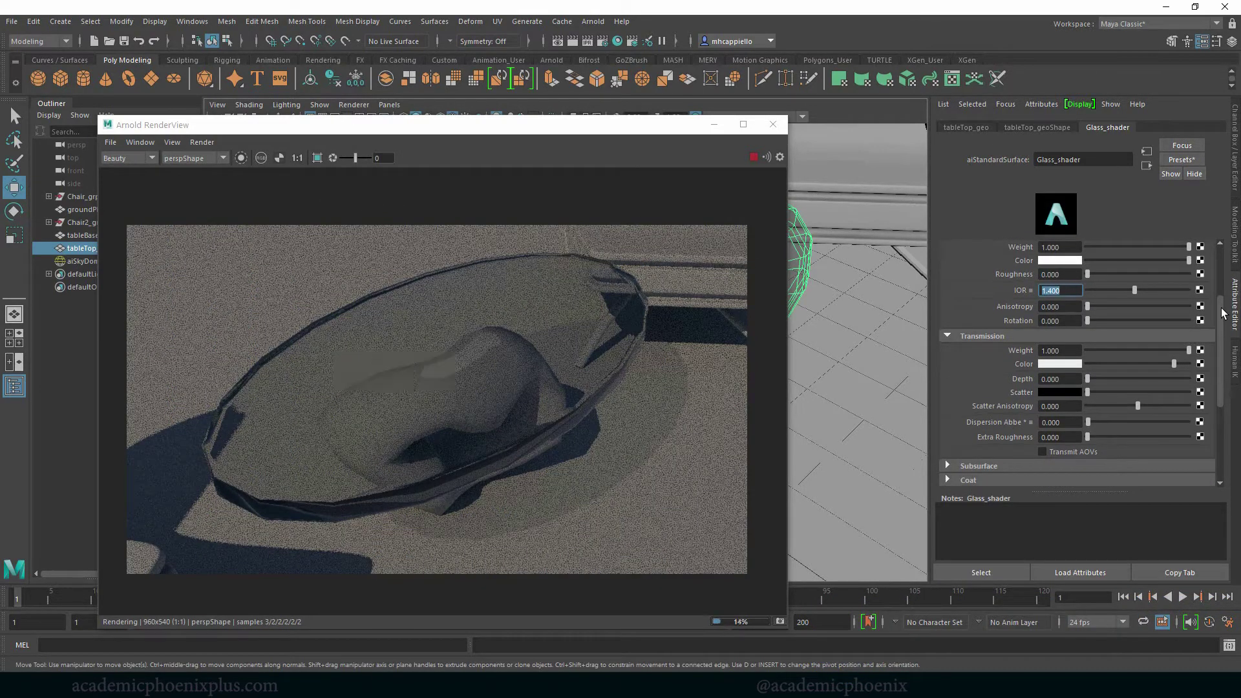
{"action": "scroll", "coordinate": [1222, 312], "scroll_direction": "down", "scroll_amount": 1}
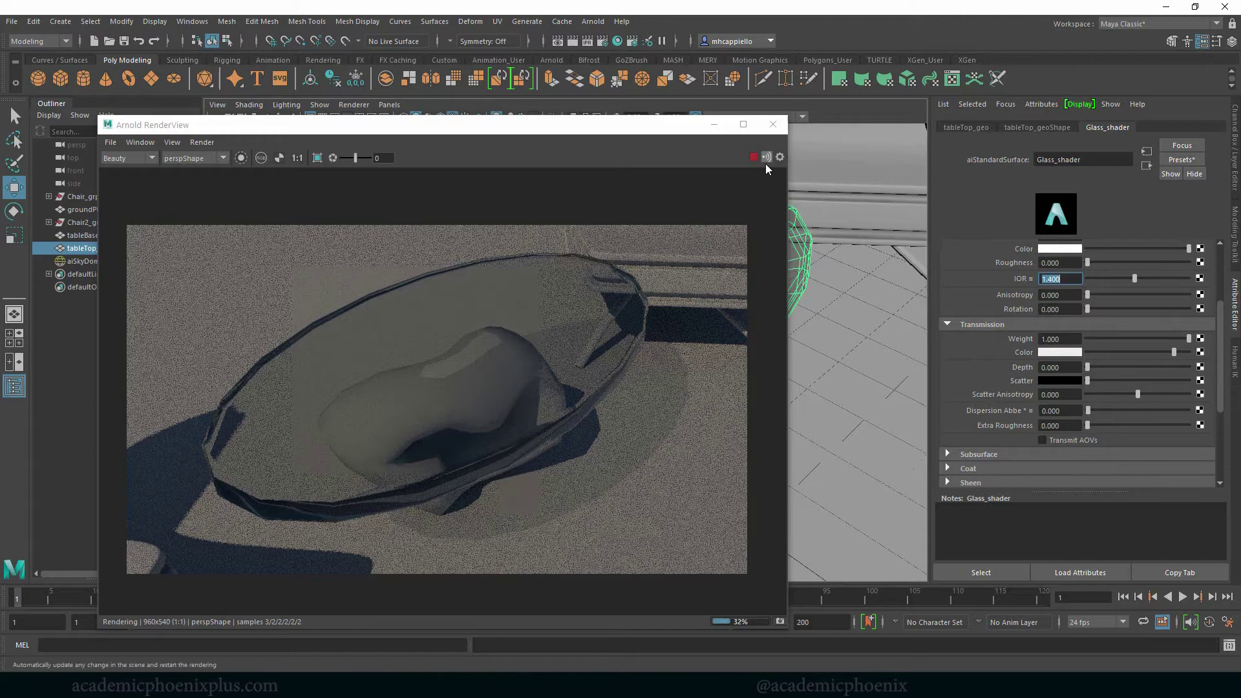
Minimize the render window, reframe the scene and assign a new aiStandardSurface material to the table base
{"action": "left_click", "coordinate": [710, 126]}
{"action": "right_click_drag", "start_coordinate": [774, 377], "coordinate": [666, 360], "text": "alt"}
{"action": "left_click_drag", "start_coordinate": [666, 359], "coordinate": [905, 286], "text": "alt"}
{"action": "left_click", "coordinate": [645, 381]}
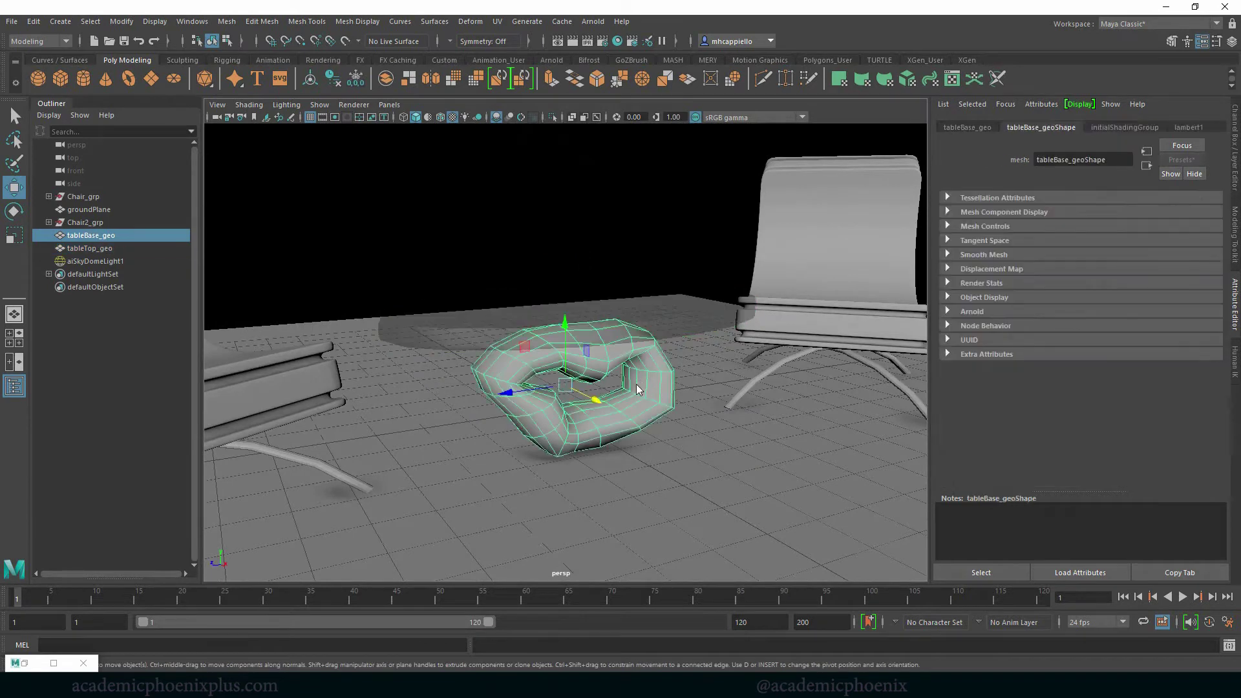
{"action": "right_click_drag", "start_coordinate": [645, 386], "coordinate": [628, 660]}
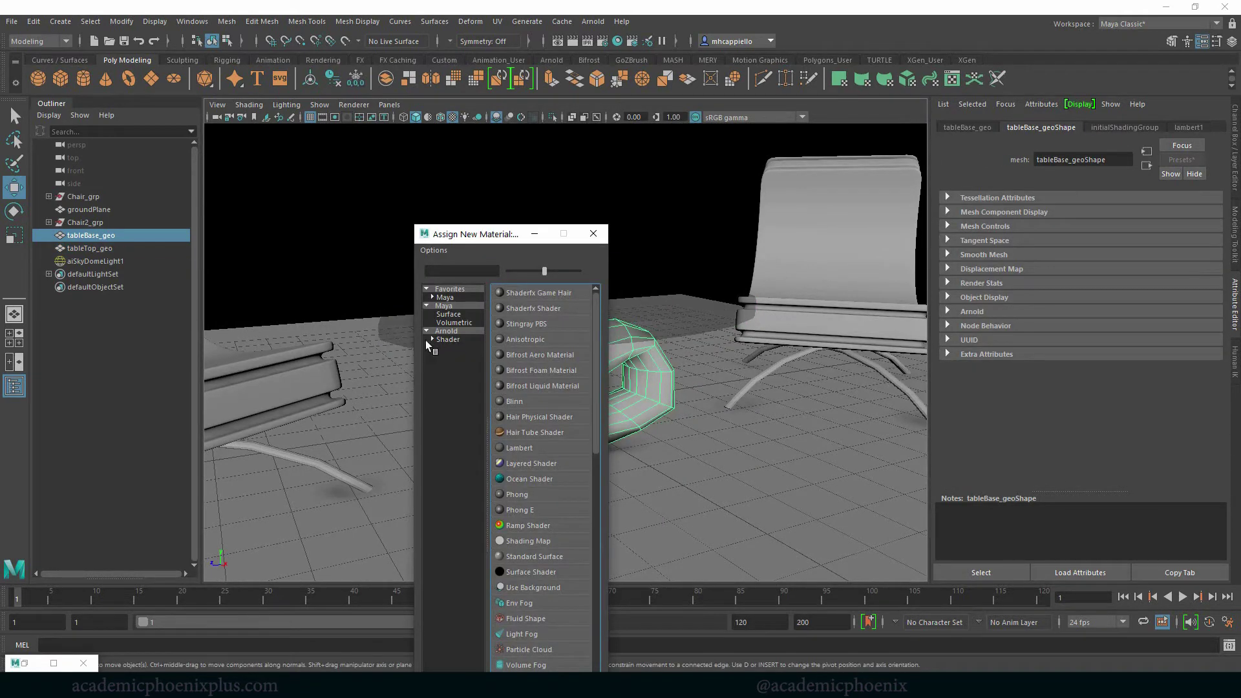
{"action": "left_click", "coordinate": [446, 332]}
{"action": "left_click", "coordinate": [561, 479]}
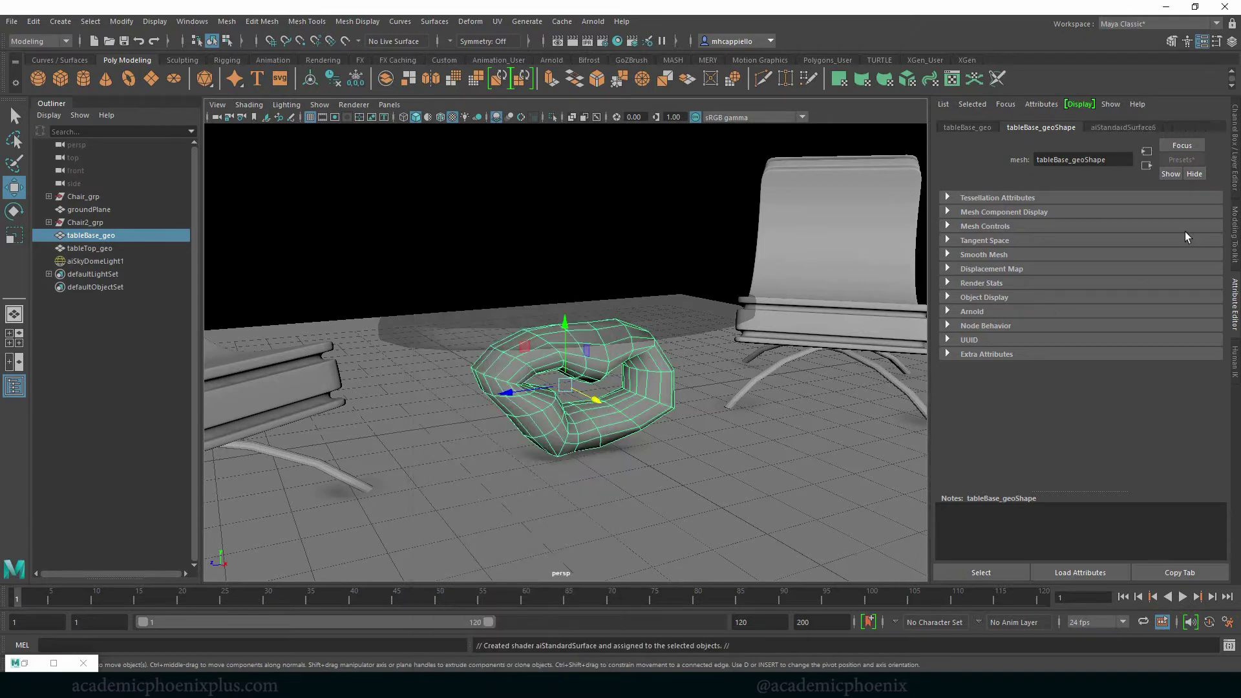
Rename the table base's material as wood_shader and collapse its Transmission settings
{"action": "left_click_drag", "start_coordinate": [1115, 160], "coordinate": [983, 157]}
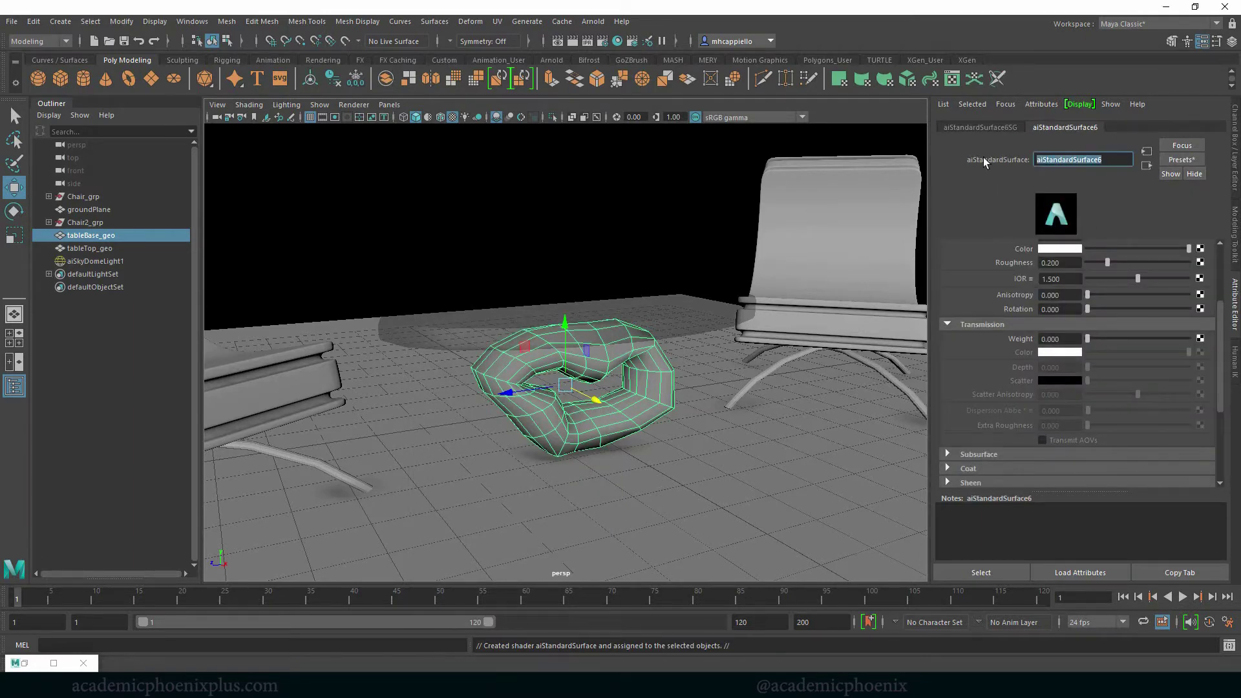
{"action": "type", "text": "wood_shader"}
{"action": "key", "text": "Return"}
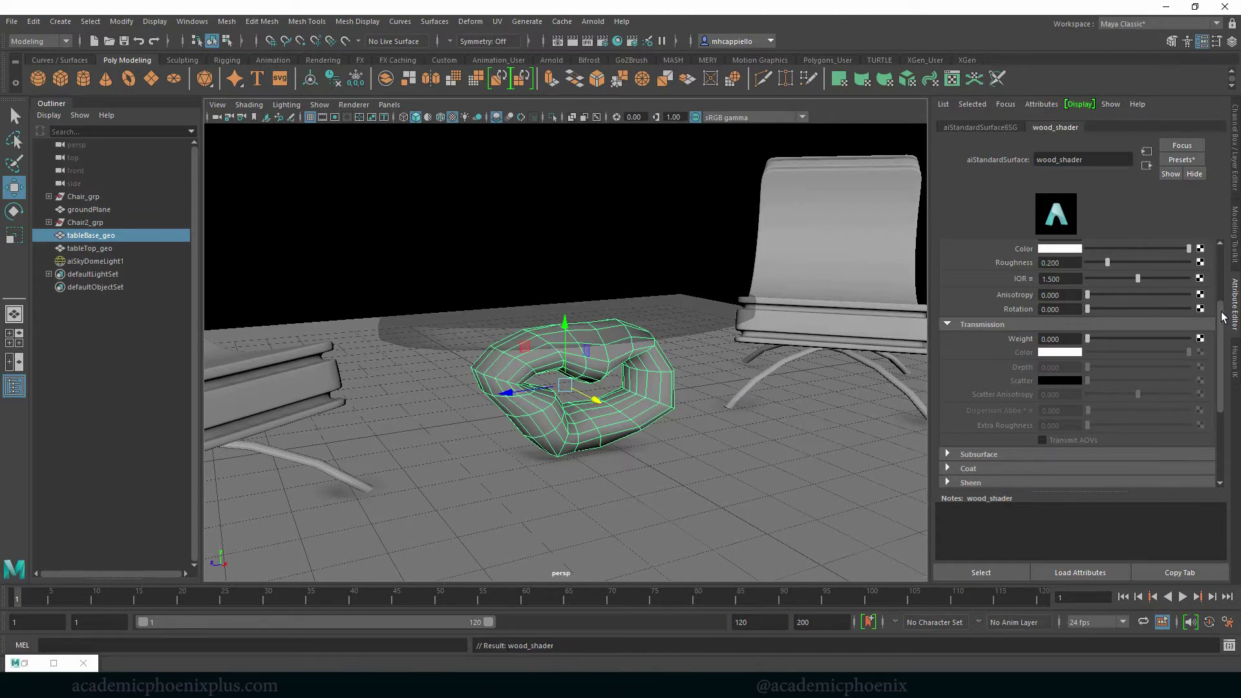
{"action": "scroll", "coordinate": [1098, 294], "scroll_direction": "up", "scroll_amount": 5}
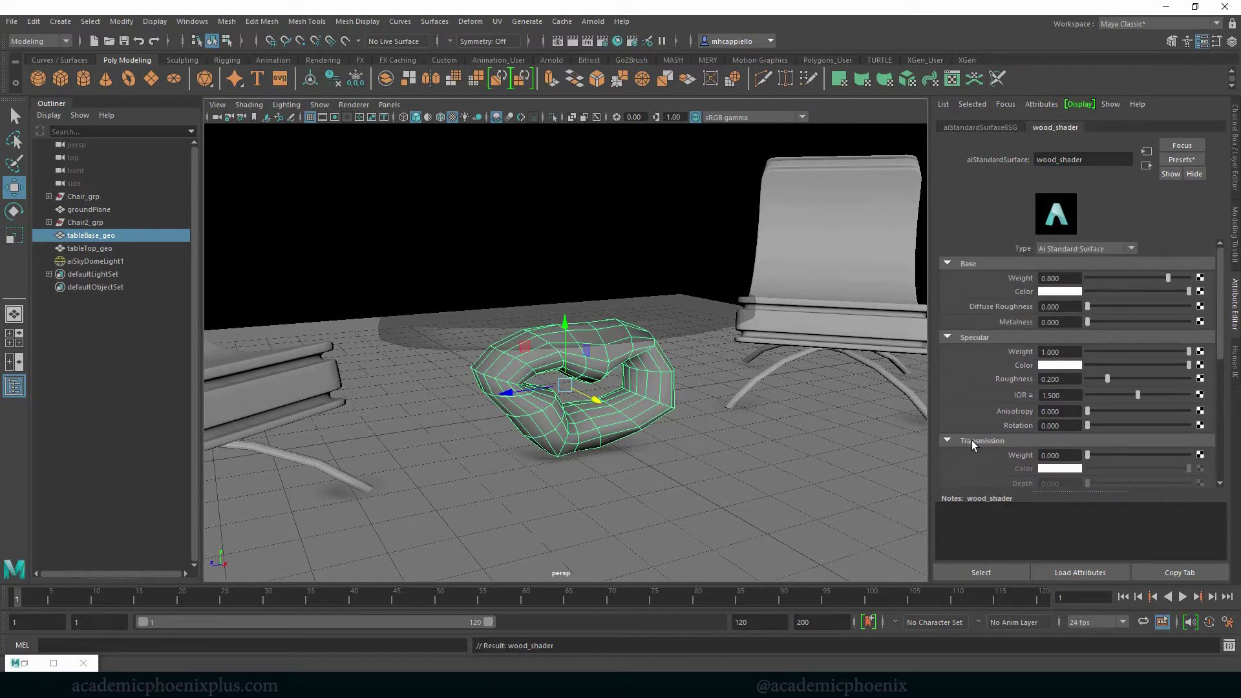
{"action": "left_click", "coordinate": [972, 440]}
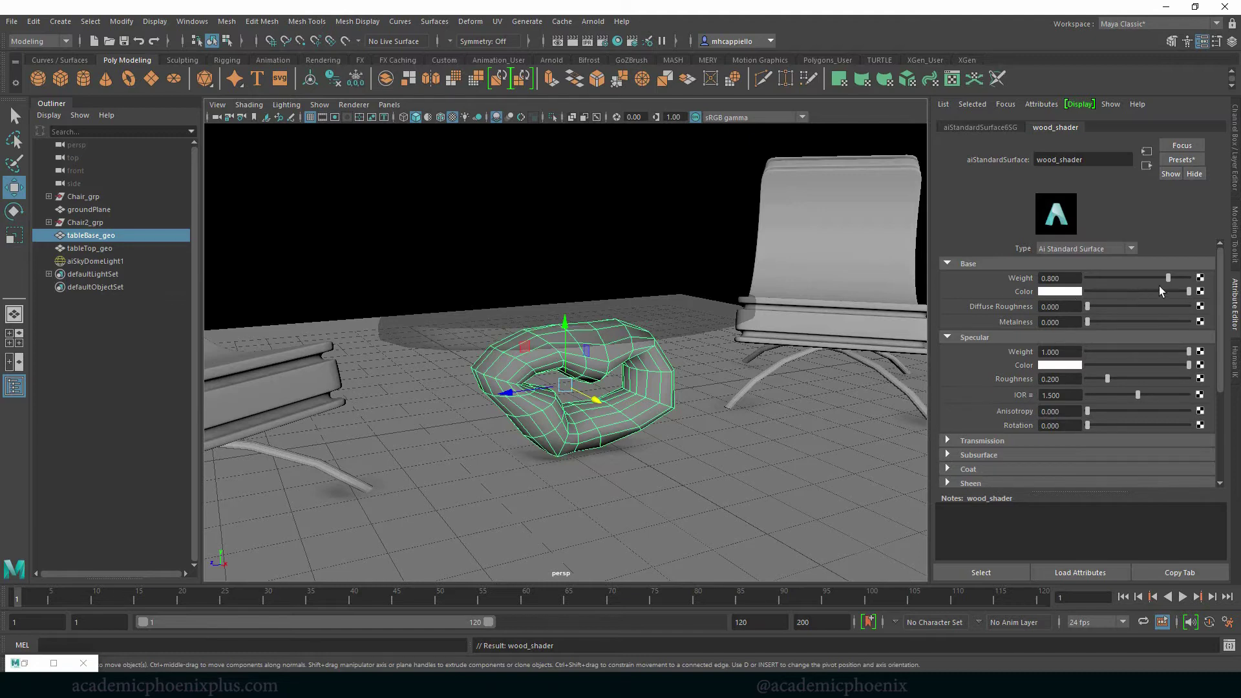
Set wood_shader's base weight to 1 and its base color to dark brown with hue 21.392, saturation 1 and value 0.064
{"action": "left_click_drag", "start_coordinate": [1172, 277], "coordinate": [1214, 274]}
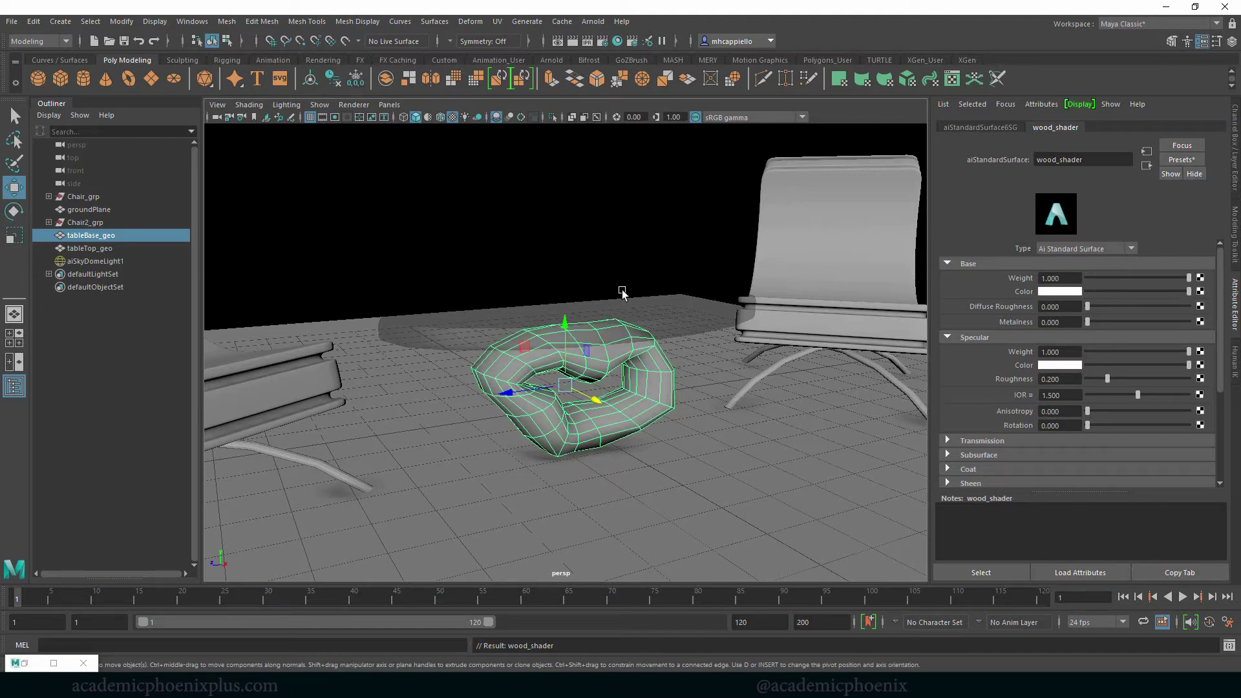
{"action": "right_click_drag", "start_coordinate": [724, 300], "coordinate": [797, 313], "text": "alt"}
{"action": "left_click_drag", "start_coordinate": [651, 246], "coordinate": [640, 241], "text": "alt"}
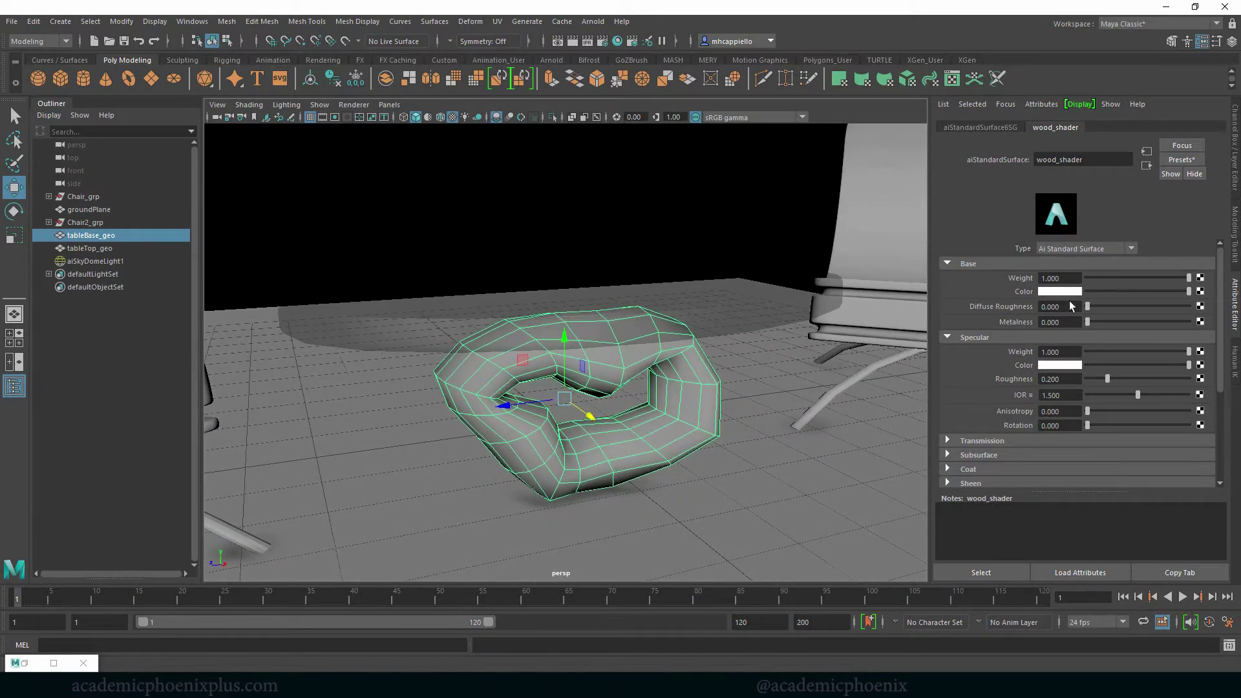
{"action": "left_click", "coordinate": [1058, 291]}
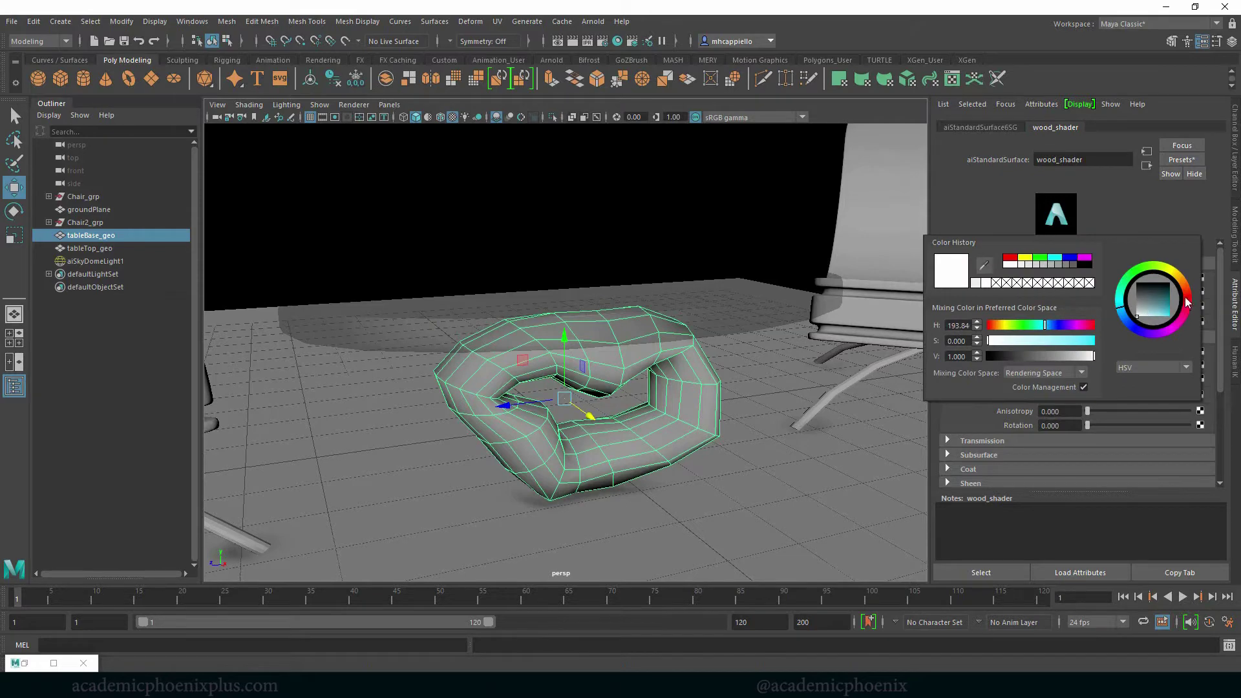
{"action": "left_click_drag", "start_coordinate": [1027, 341], "coordinate": [1115, 336]}
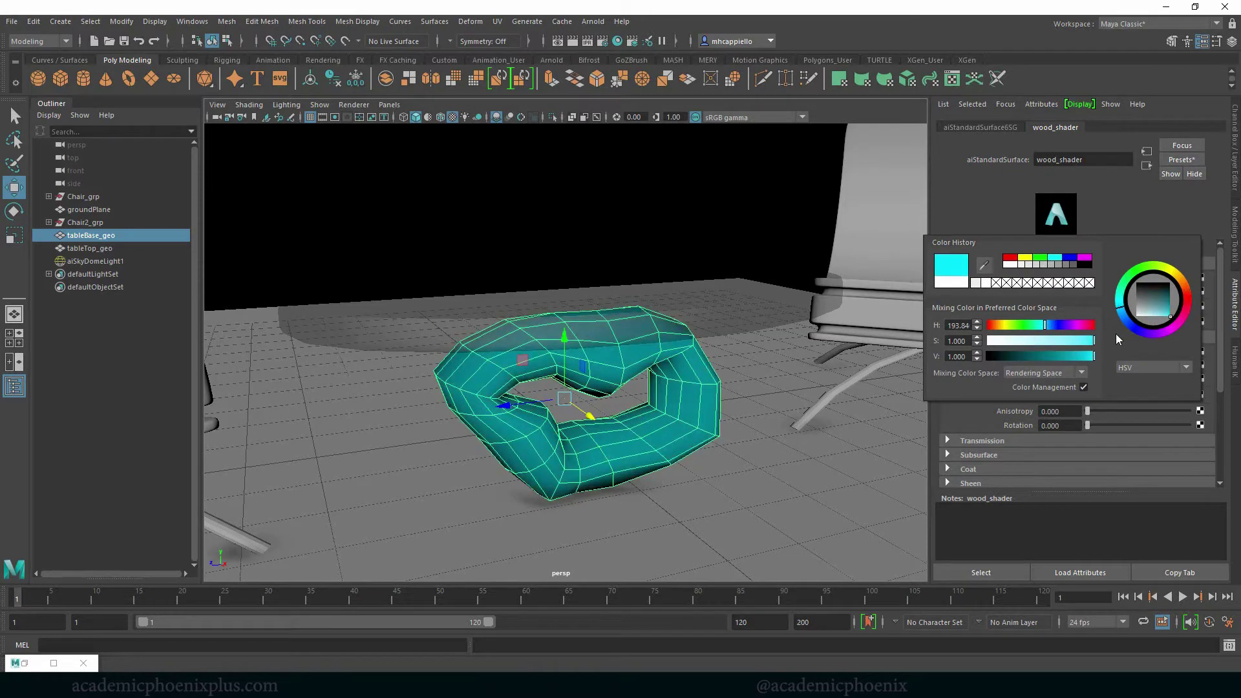
{"action": "left_click", "coordinate": [1171, 296]}
{"action": "left_click", "coordinate": [1186, 287]}
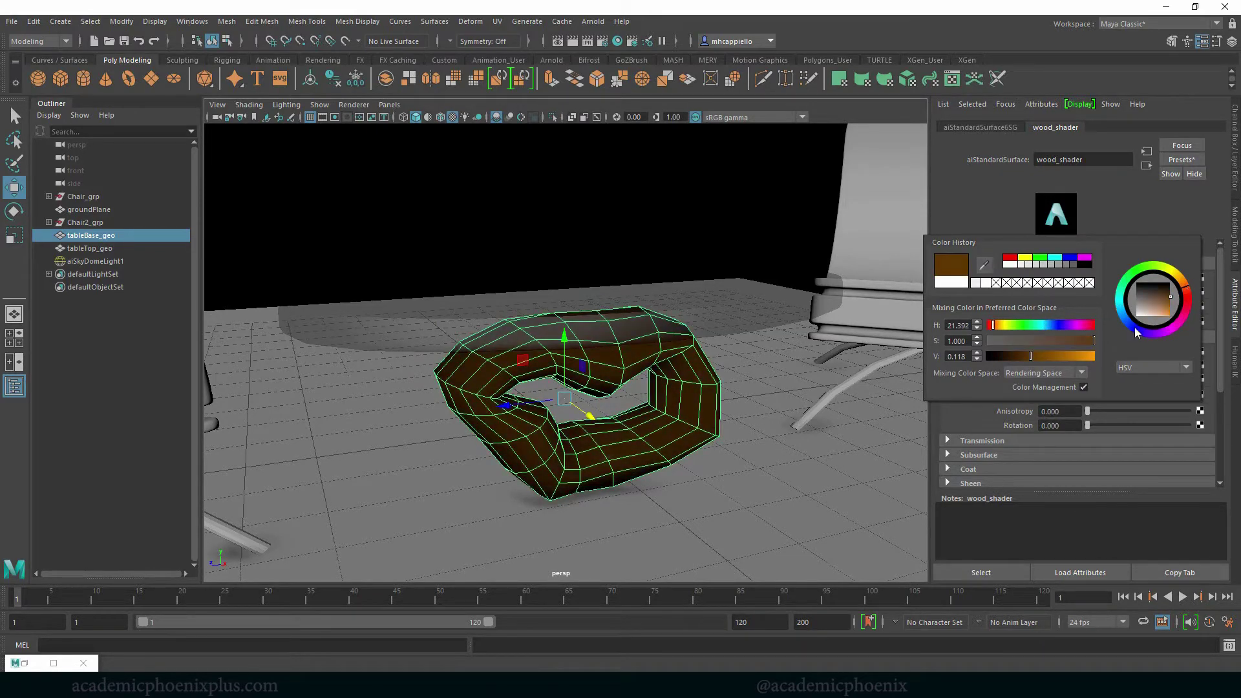
{"action": "left_click_drag", "start_coordinate": [1019, 357], "coordinate": [1013, 356]}
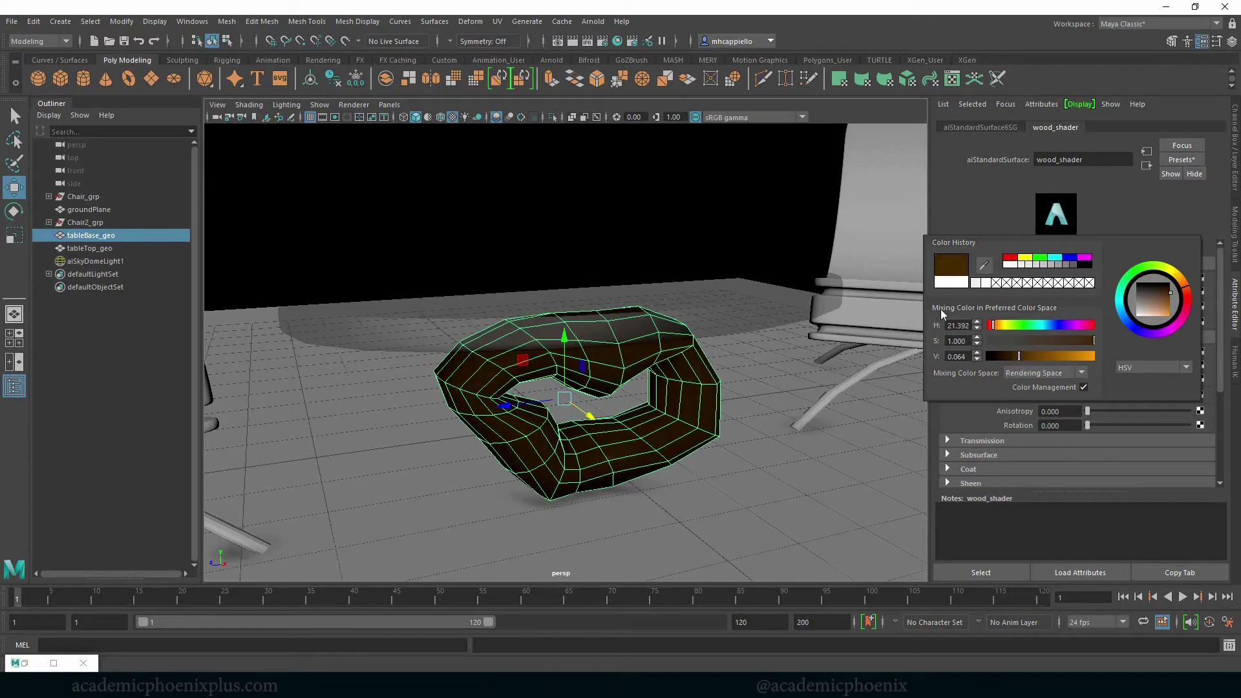
Render the view in Arnold to check the brown table base and minimize the render window
{"action": "left_click", "coordinate": [592, 22]}
{"action": "left_click", "coordinate": [599, 44]}
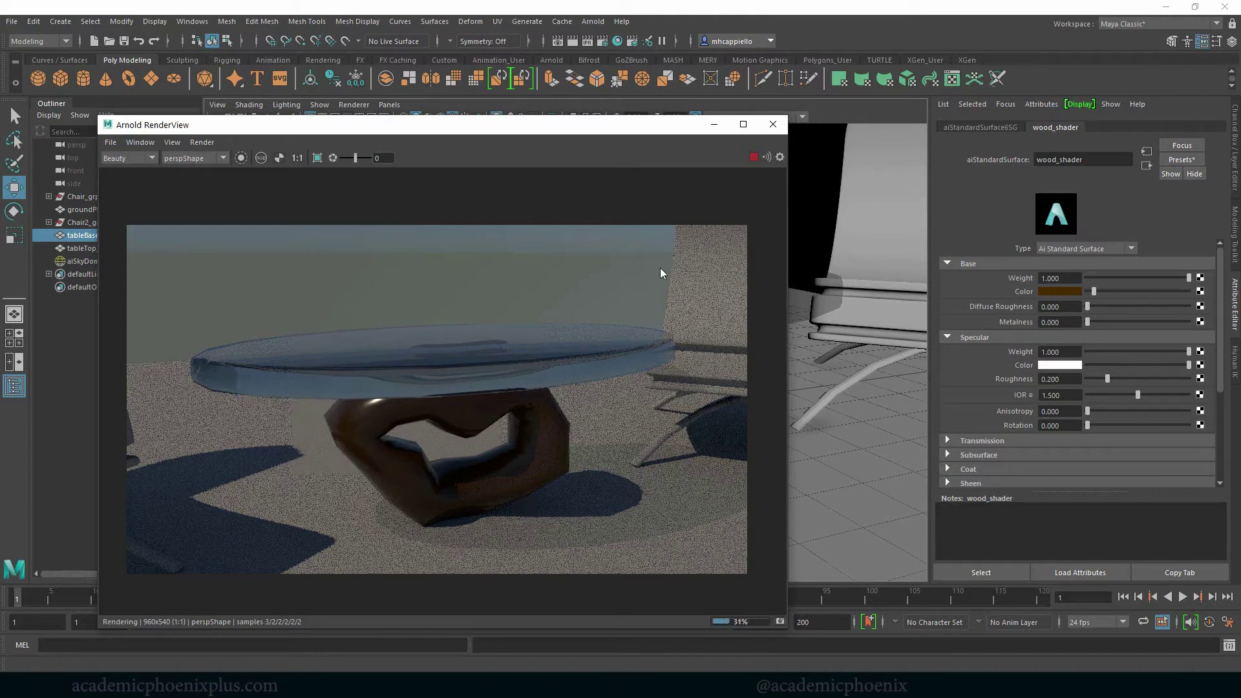
{"action": "left_click", "coordinate": [713, 125]}
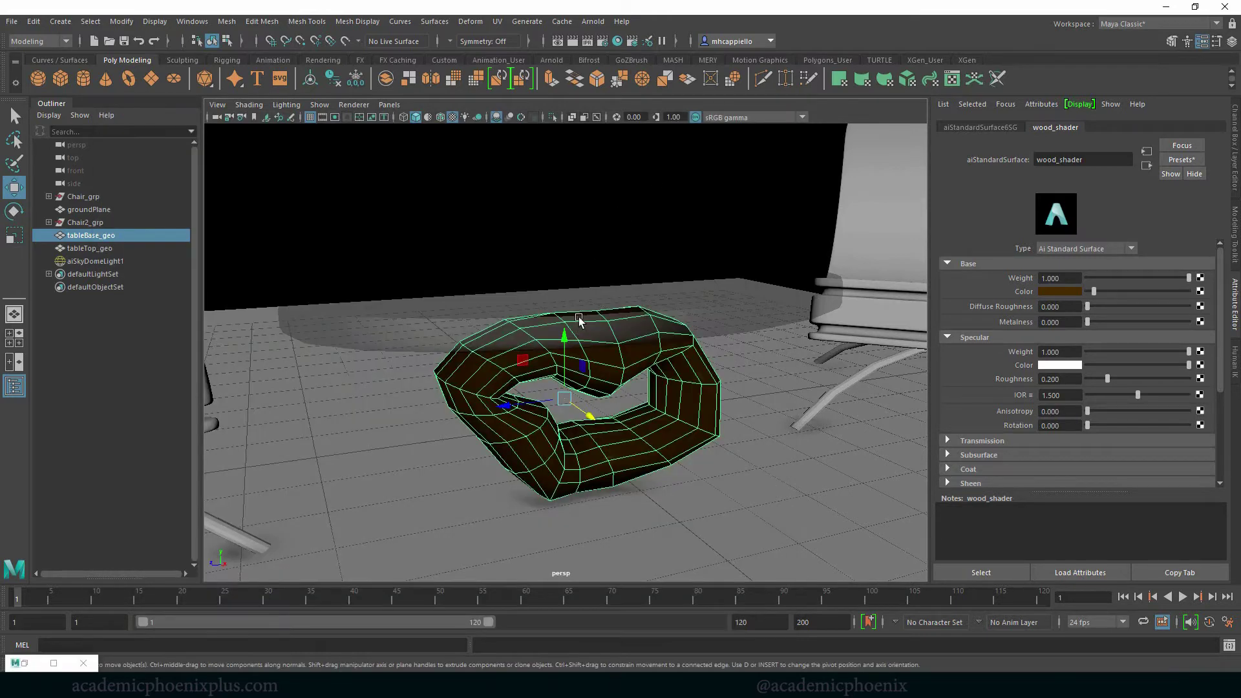
Scale the table top down vertically to make it thinner and turn on its smooth mesh preview
{"action": "left_click", "coordinate": [576, 301]}
{"action": "key", "text": "r"}
{"action": "left_click_drag", "start_coordinate": [592, 239], "coordinate": [592, 253]}
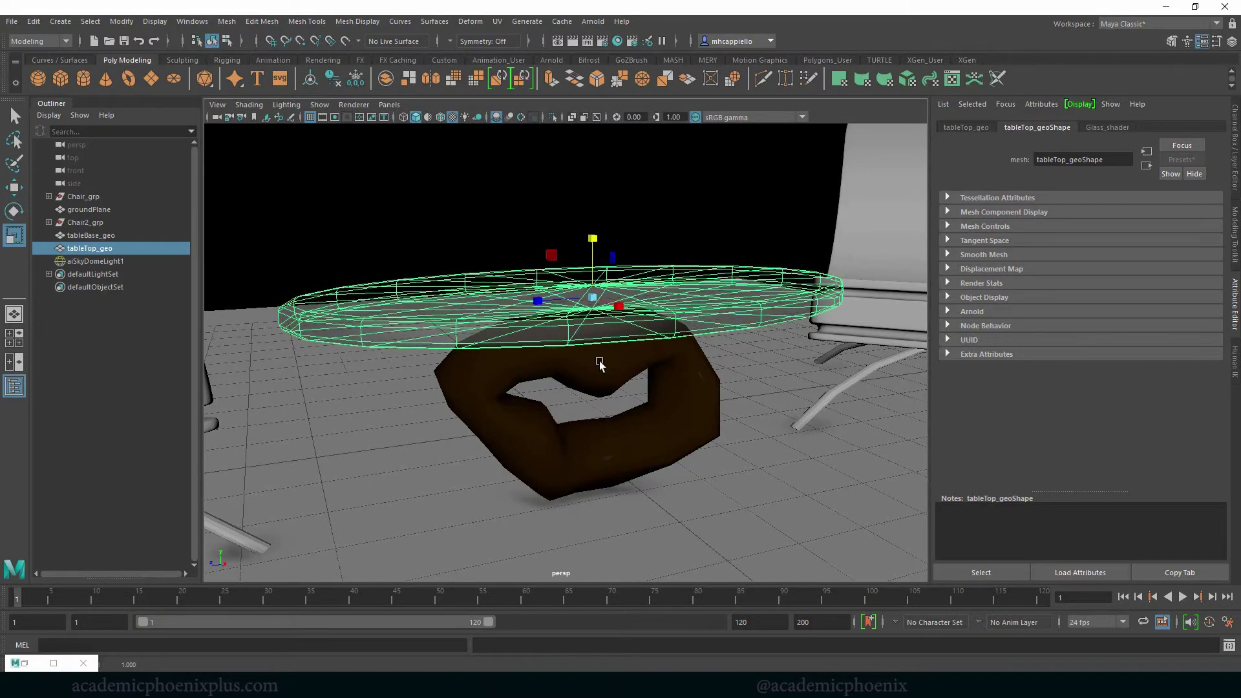
{"action": "key", "text": "3"}
Select the table base and open the attributes of its wood_shader material
{"action": "left_click", "coordinate": [767, 379]}
{"action": "left_click", "coordinate": [673, 404]}
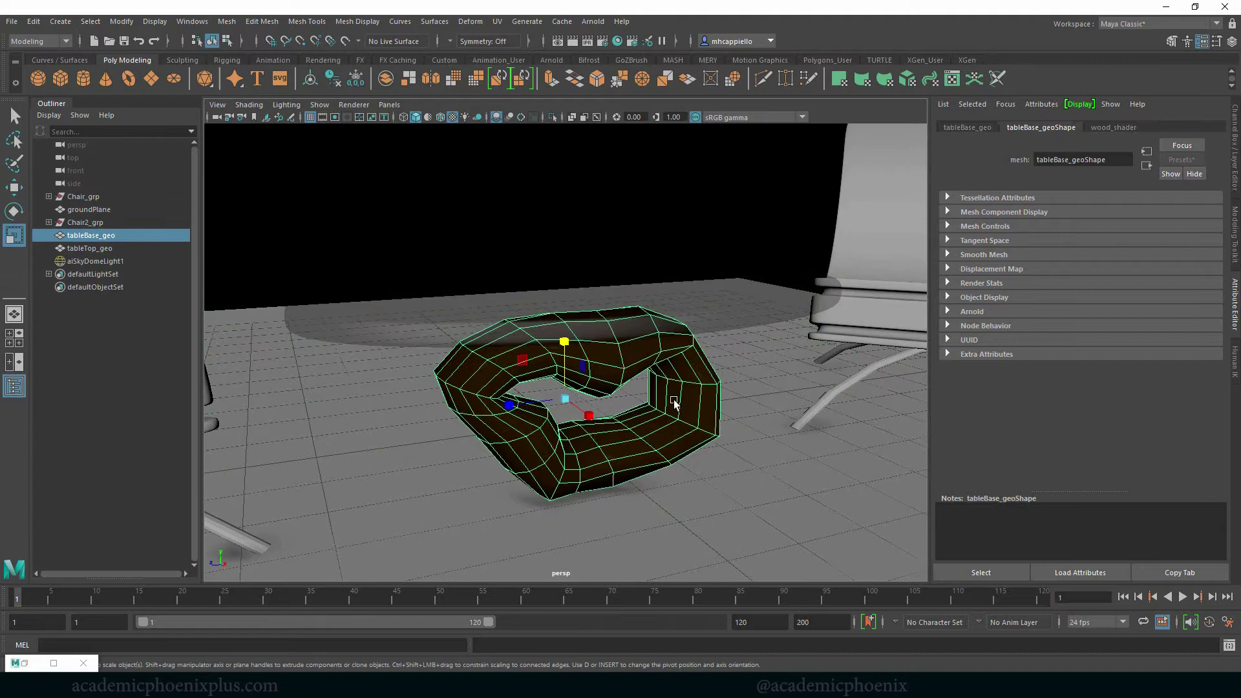
{"action": "left_click", "coordinate": [423, 329]}
{"action": "left_click", "coordinate": [657, 438]}
{"action": "left_click", "coordinate": [1114, 127]}
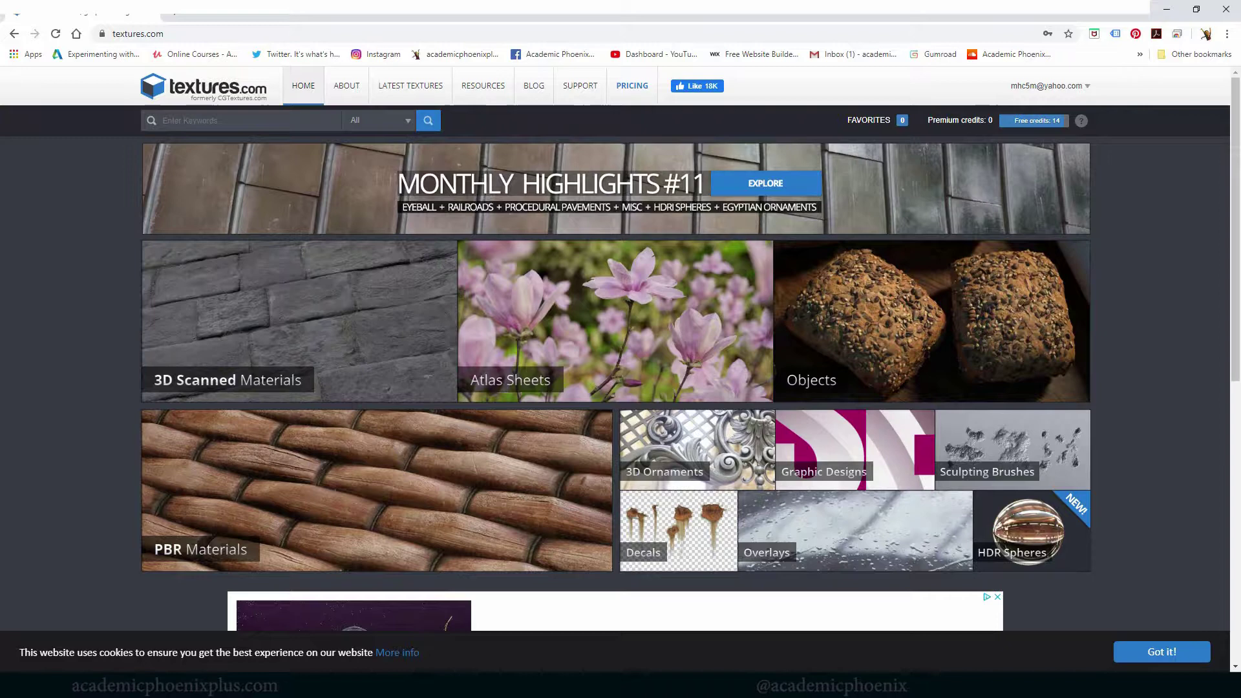
Search the textures.com website in the browser for wood
{"action": "left_click", "coordinate": [165, 34]}
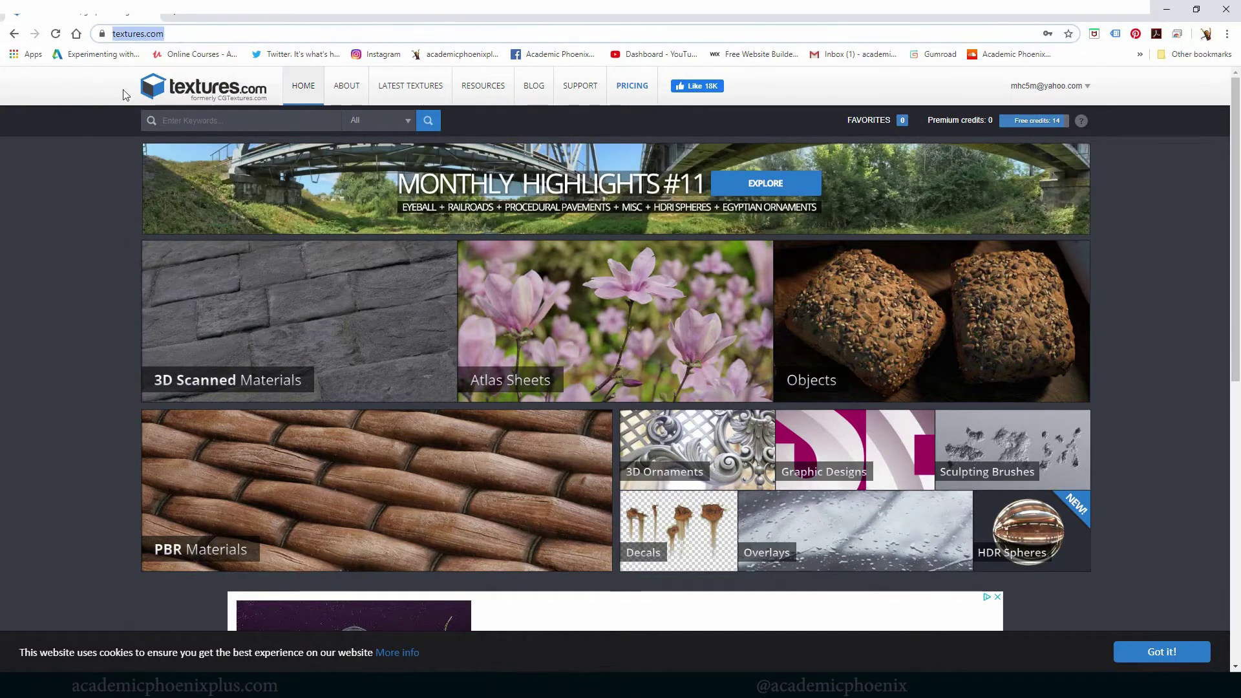
{"action": "left_click", "coordinate": [146, 34]}
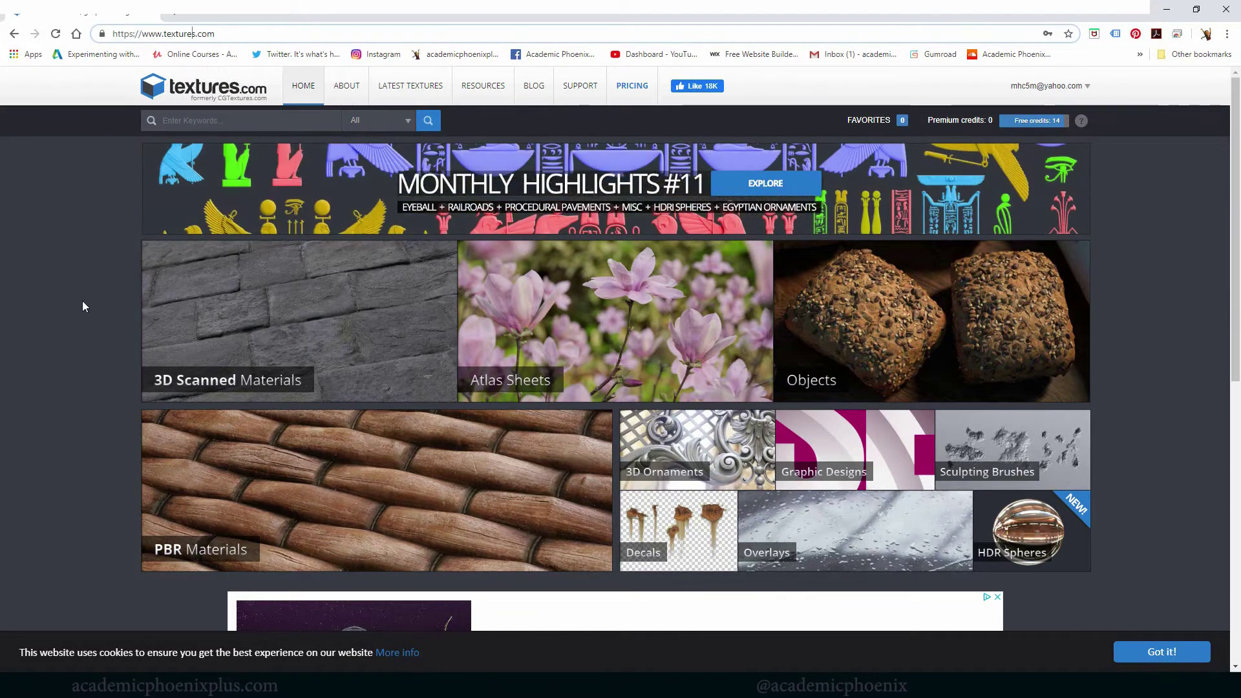
{"action": "left_click", "coordinate": [55, 247]}
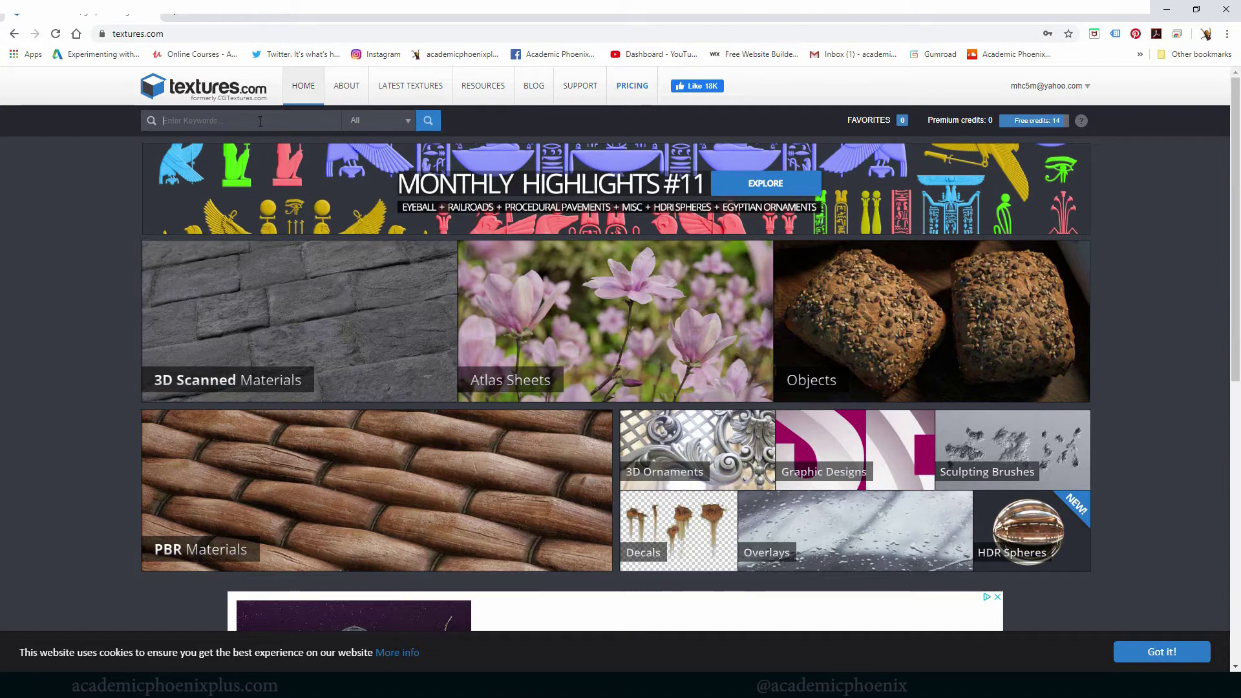
{"action": "type", "text": "wood"}
{"action": "key", "text": "Return"}
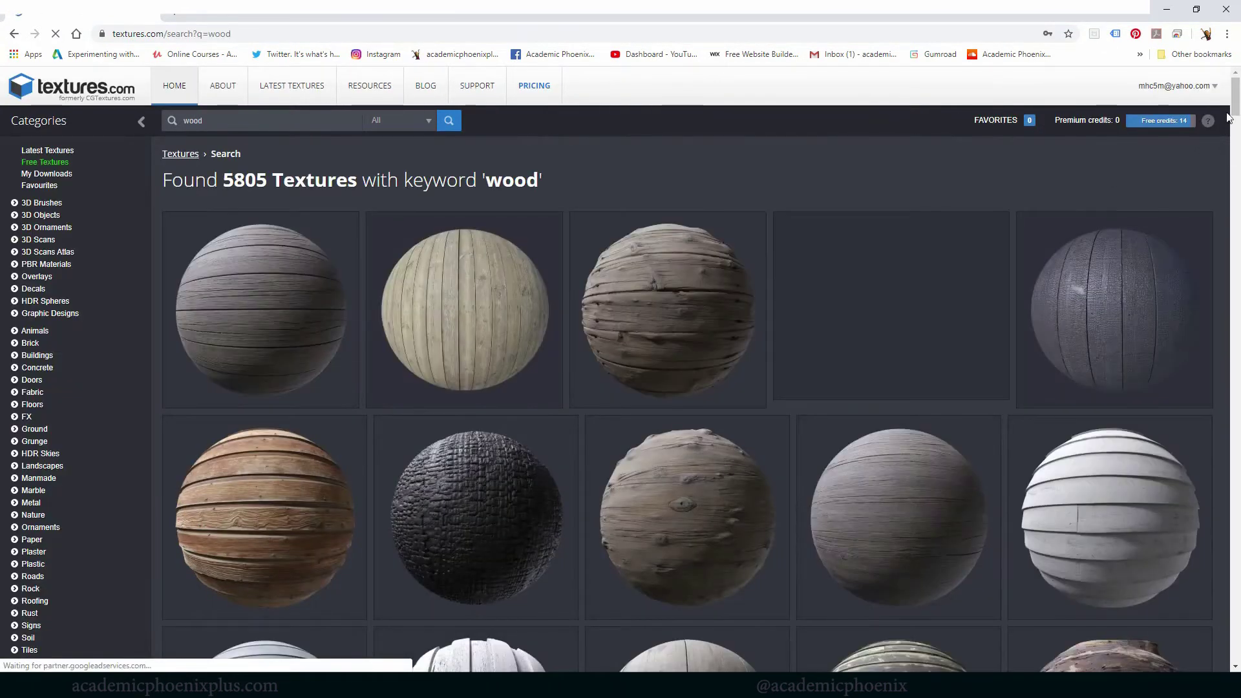
Look through the wood texture results and minimize the browser to return to Maya
{"action": "left_click_drag", "start_coordinate": [1233, 106], "coordinate": [1223, 169]}
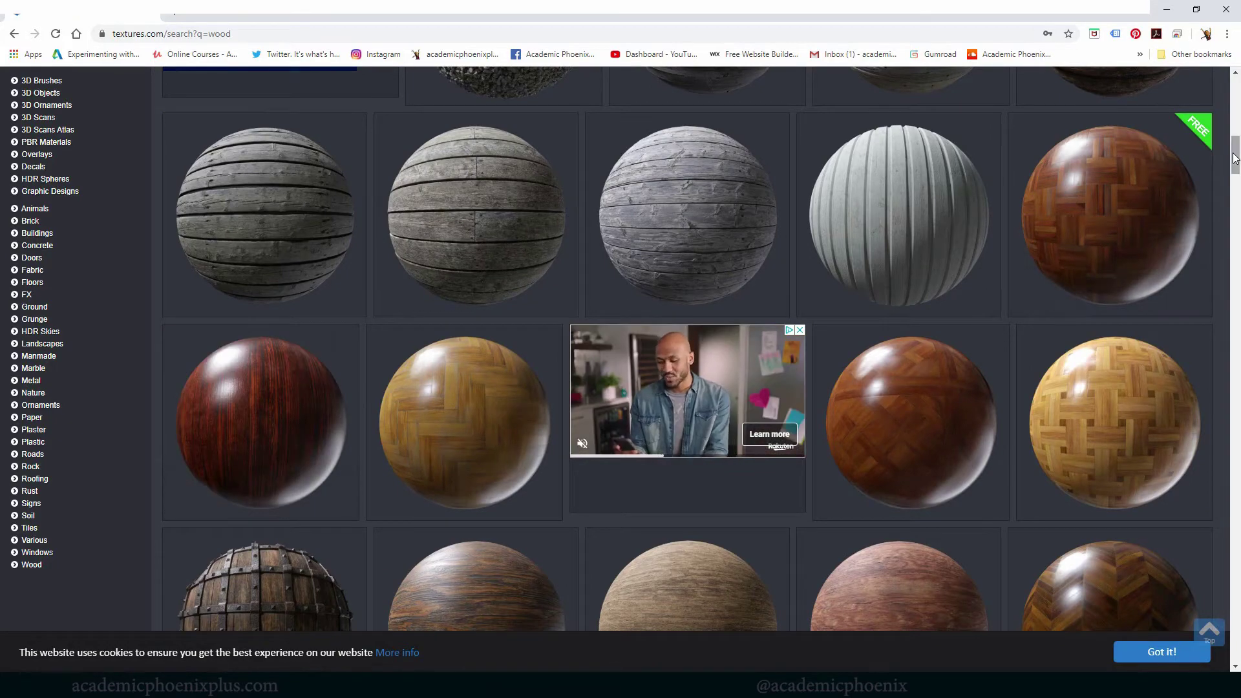
{"action": "left_click_drag", "start_coordinate": [1234, 158], "coordinate": [1212, 556]}
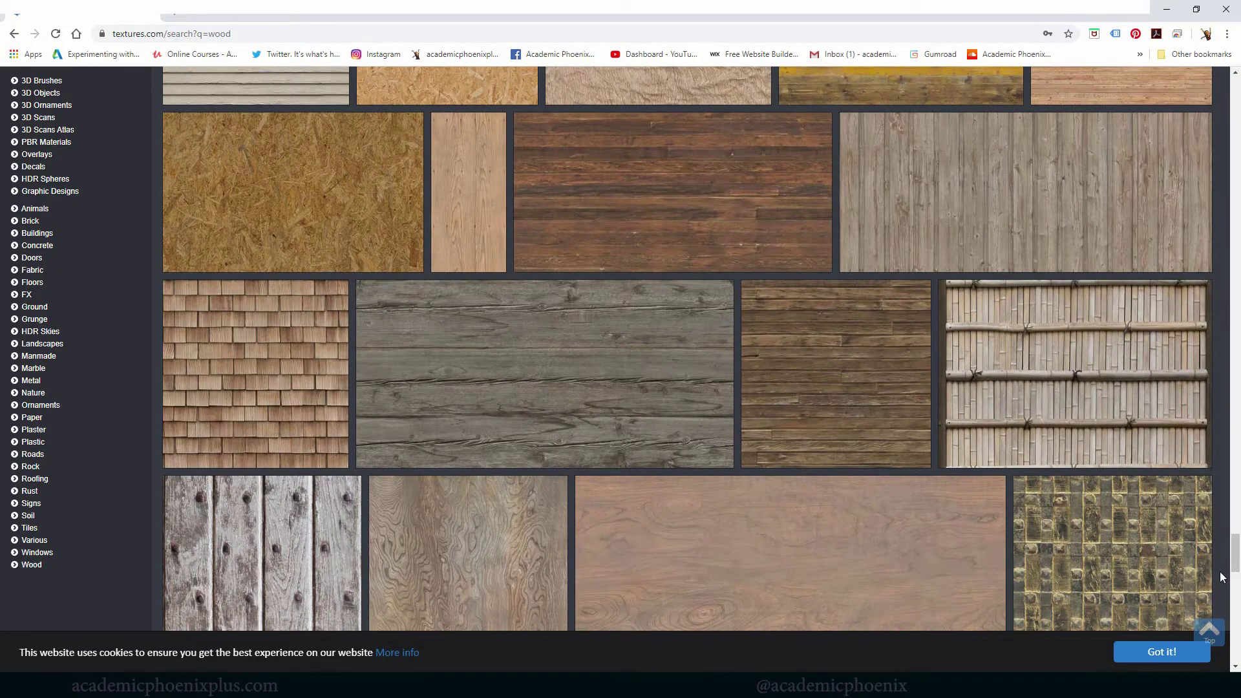
{"action": "left_click_drag", "start_coordinate": [1232, 567], "coordinate": [1234, 129]}
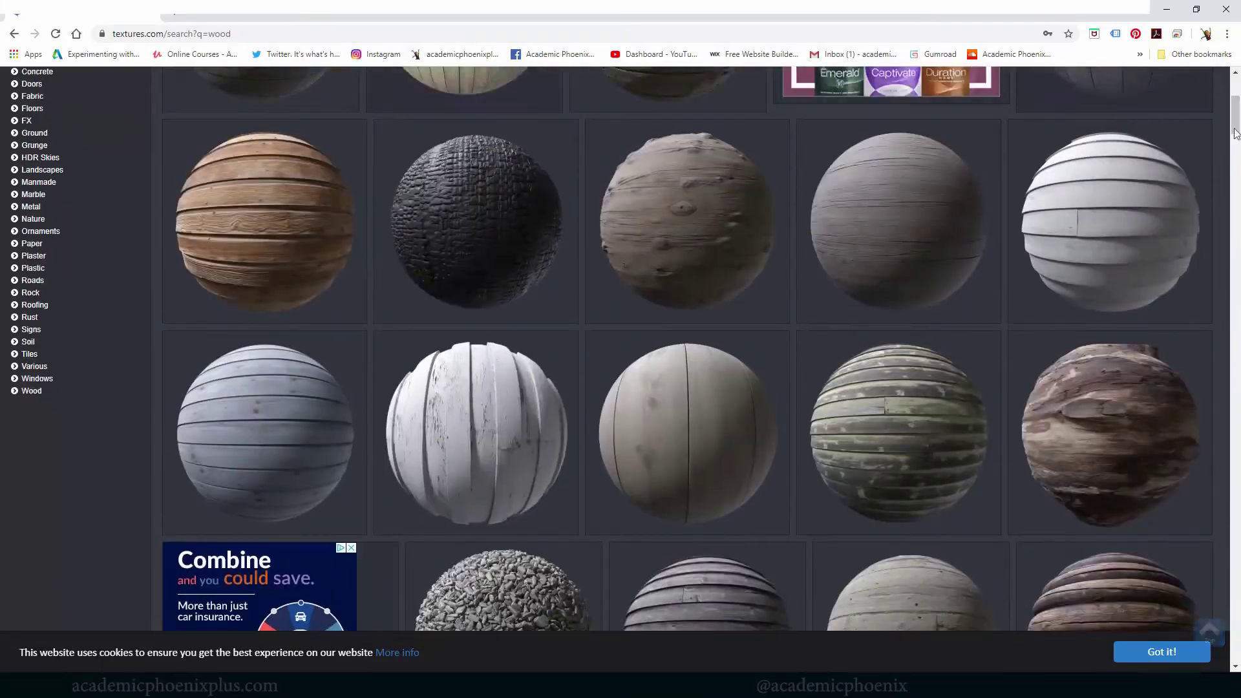
{"action": "left_click", "coordinate": [1167, 9]}
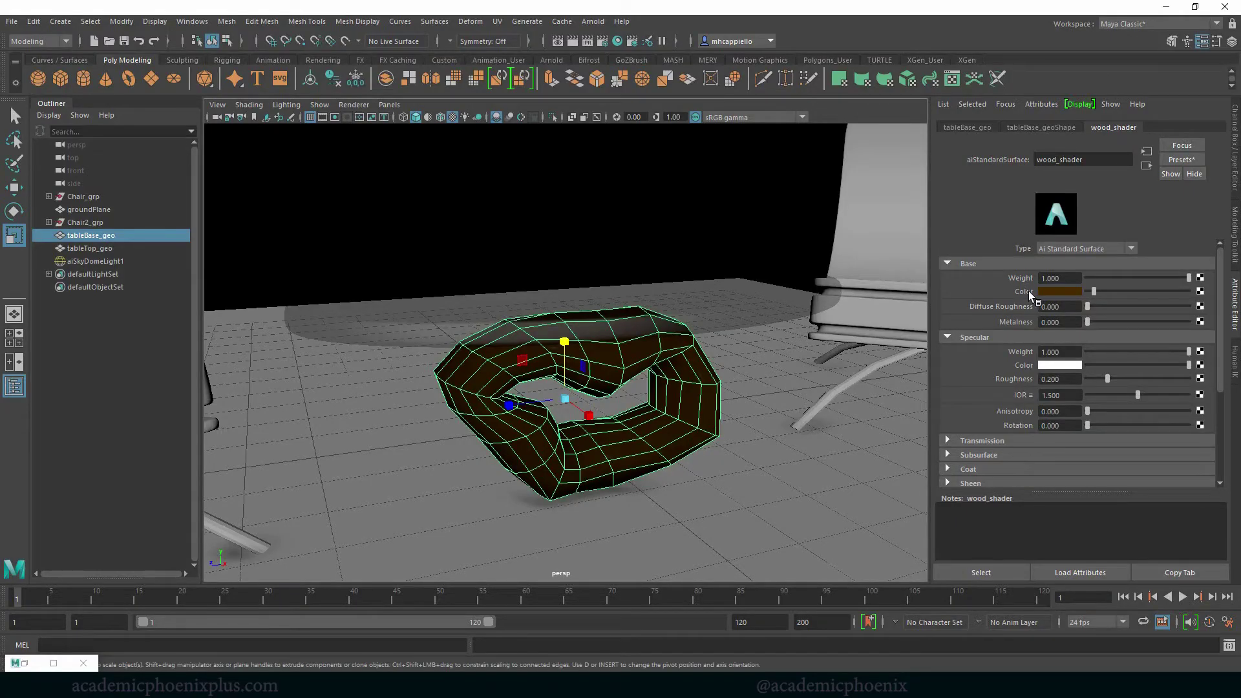
Connect a File texture to wood_shader's base color and load TexturesCom_Wood_Wenge_1K_albedo.tif from the sourceimages folder
{"action": "left_click", "coordinate": [1200, 290]}
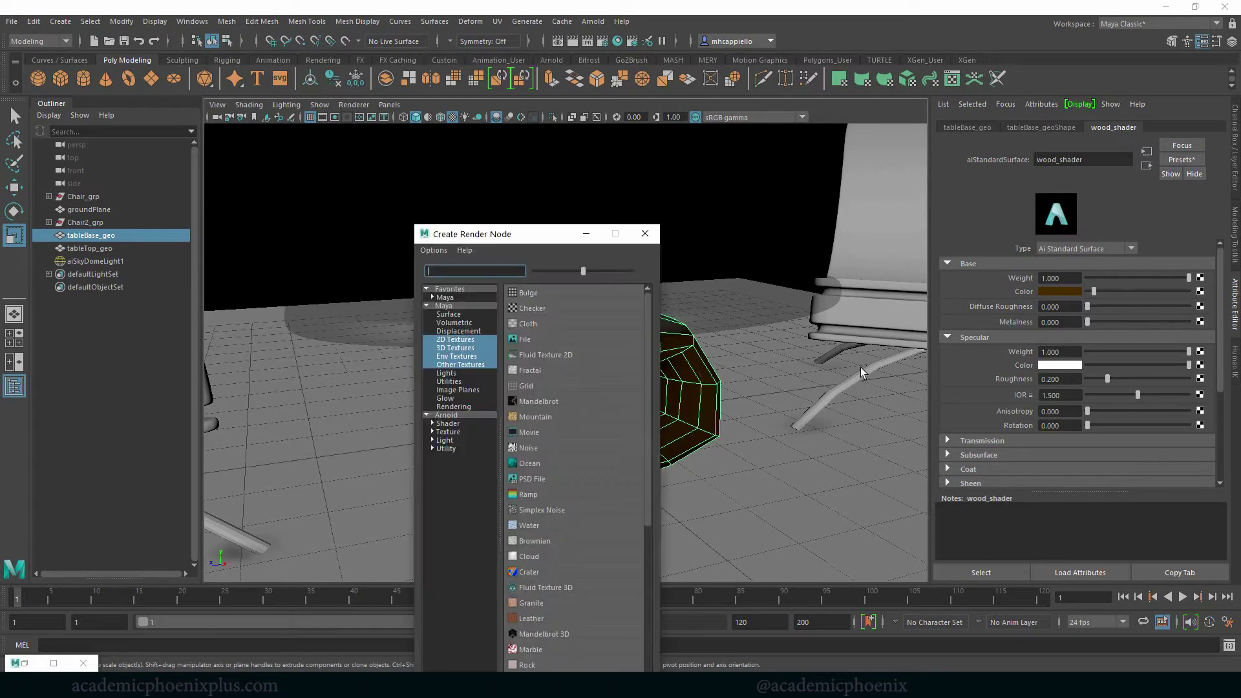
{"action": "left_click", "coordinate": [527, 338]}
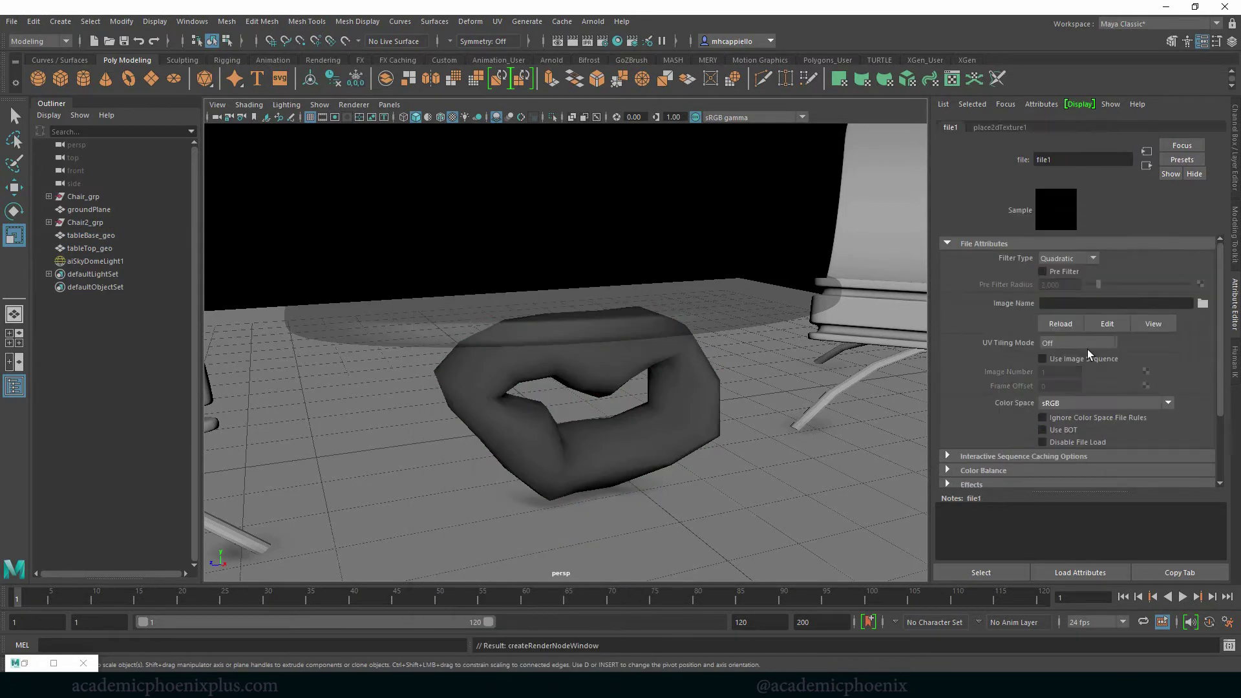
{"action": "left_click", "coordinate": [1200, 305]}
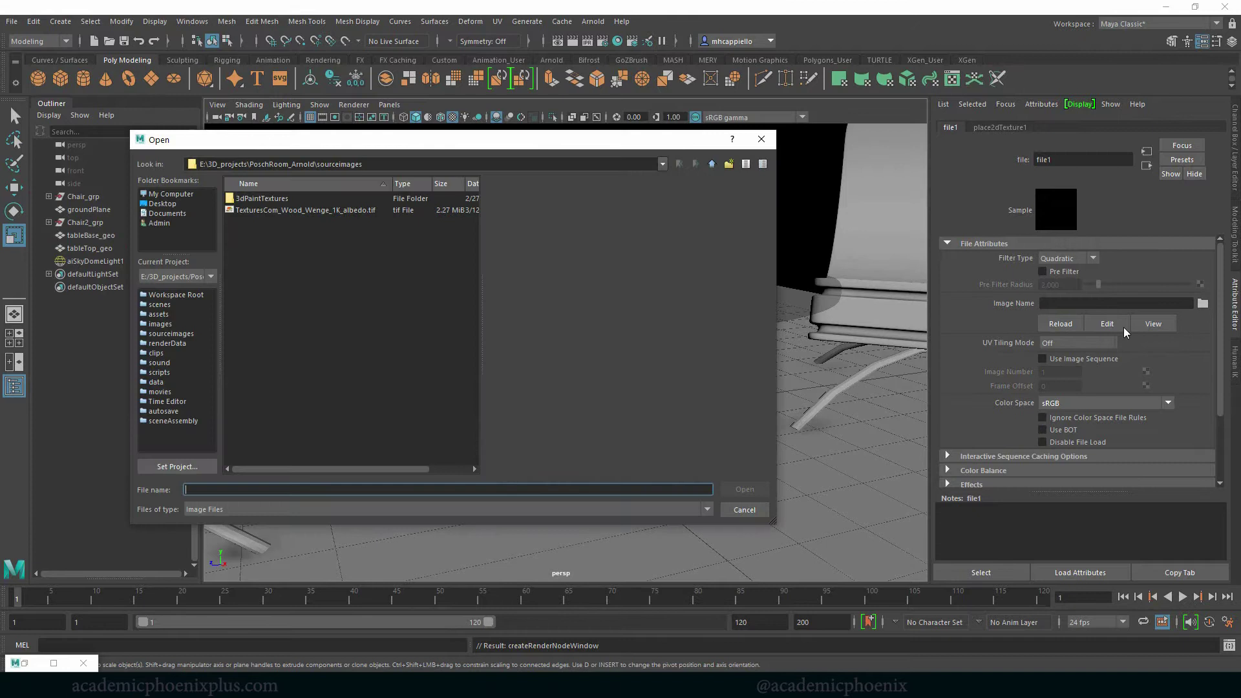
{"action": "left_click", "coordinate": [352, 210]}
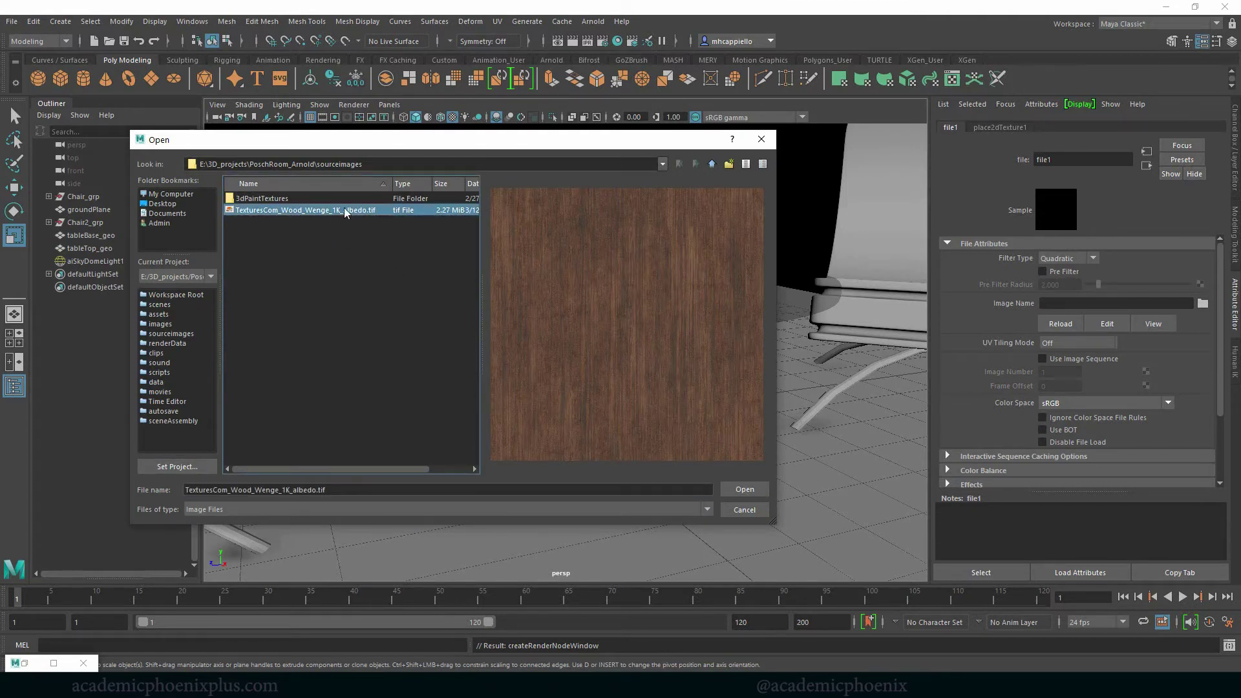
{"action": "left_click", "coordinate": [744, 490]}
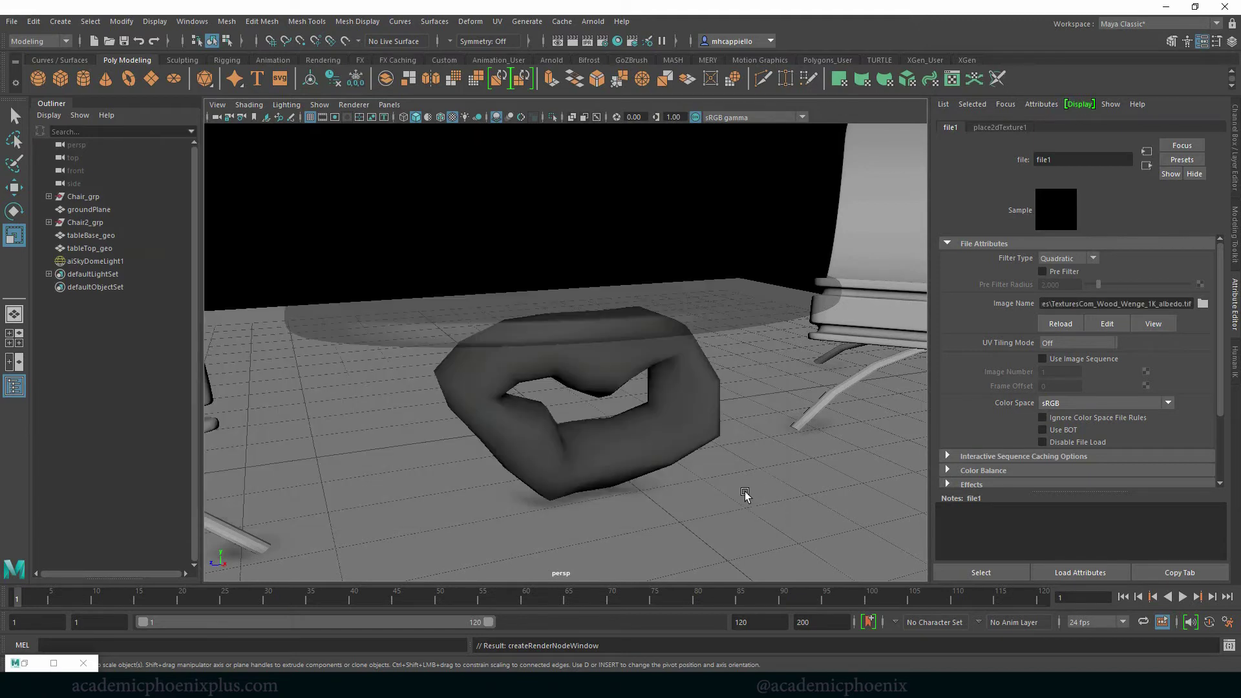
Restore the Arnold render window and inspect the wood texture on the table base from several angles
{"action": "left_click_drag", "start_coordinate": [800, 396], "coordinate": [697, 375], "text": "alt"}
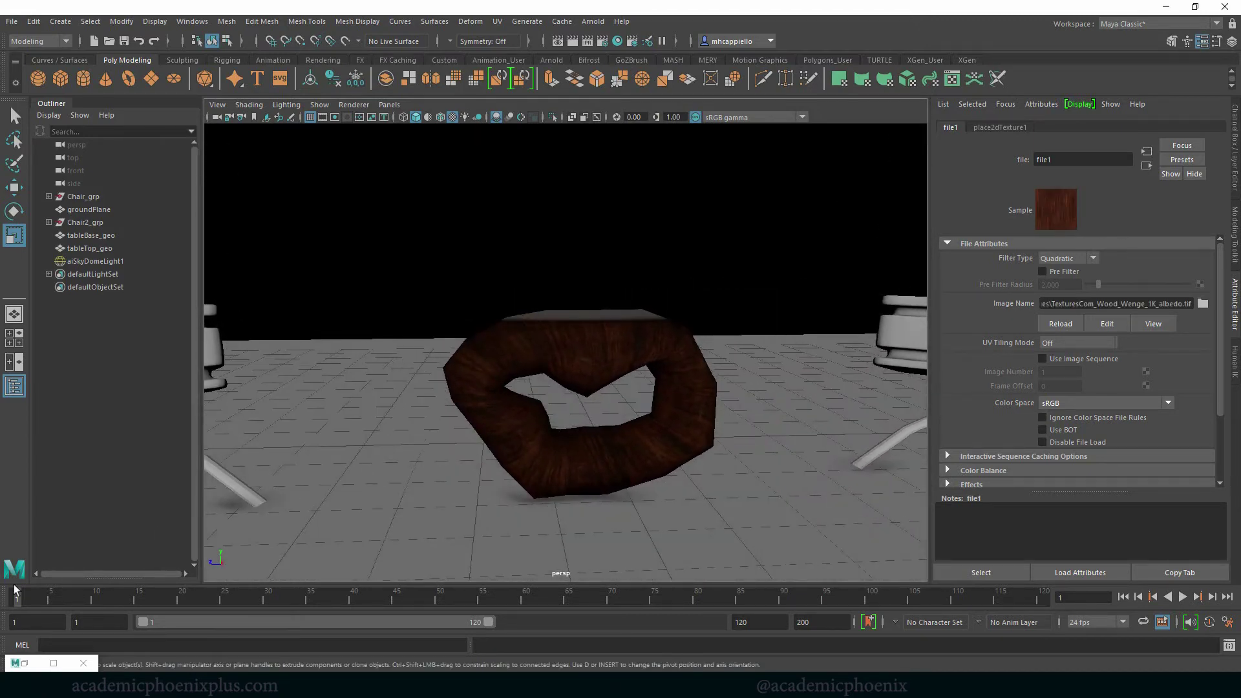
{"action": "left_click", "coordinate": [24, 663]}
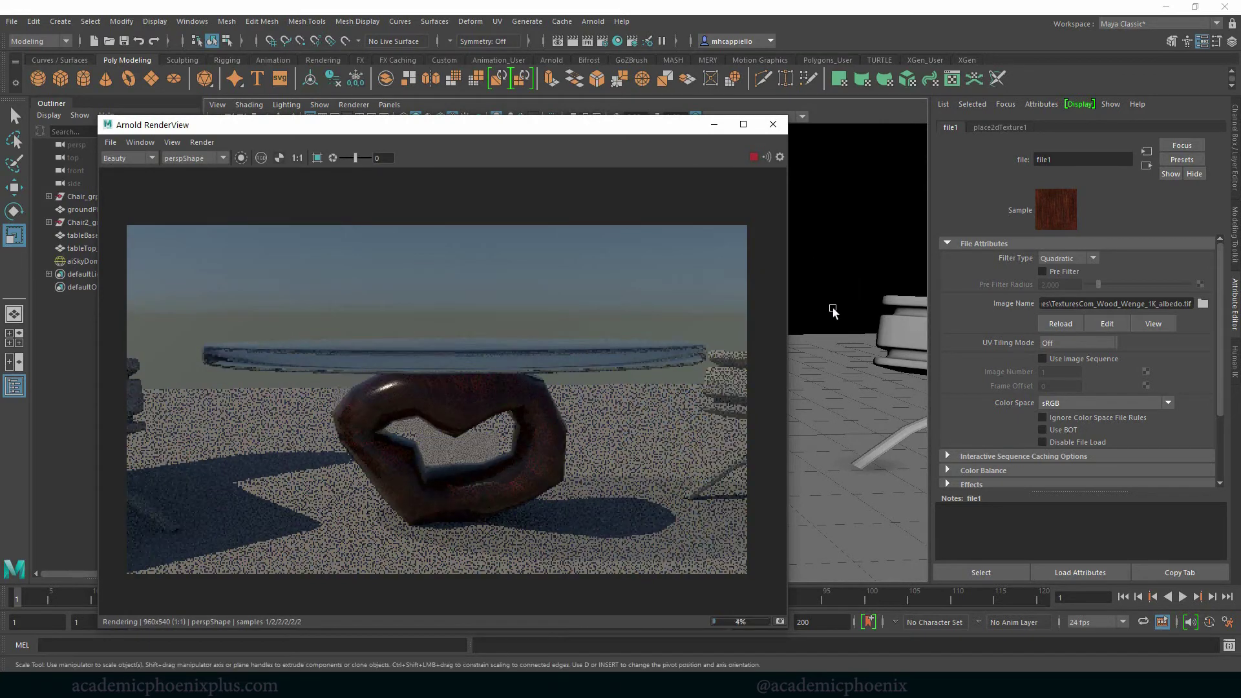
{"action": "left_click_drag", "start_coordinate": [833, 310], "coordinate": [855, 317], "text": "alt"}
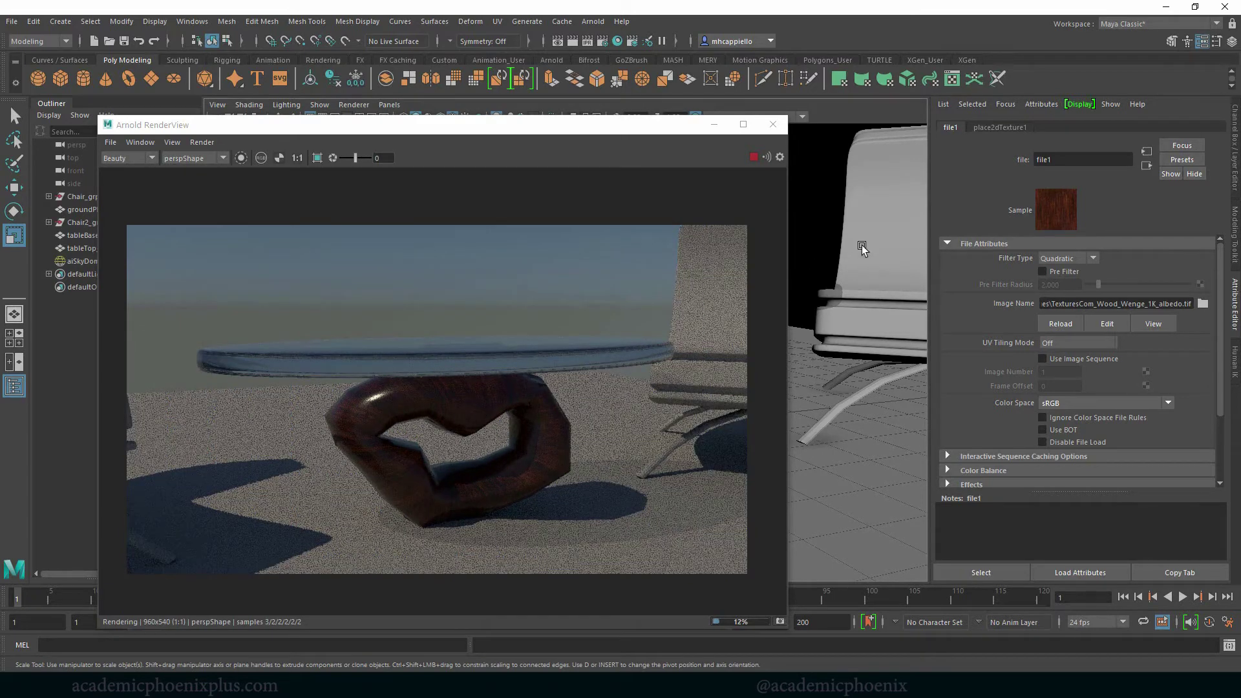
{"action": "right_click_drag", "start_coordinate": [814, 327], "coordinate": [727, 291], "text": "alt"}
{"action": "left_click_drag", "start_coordinate": [823, 305], "coordinate": [831, 293], "text": "alt"}
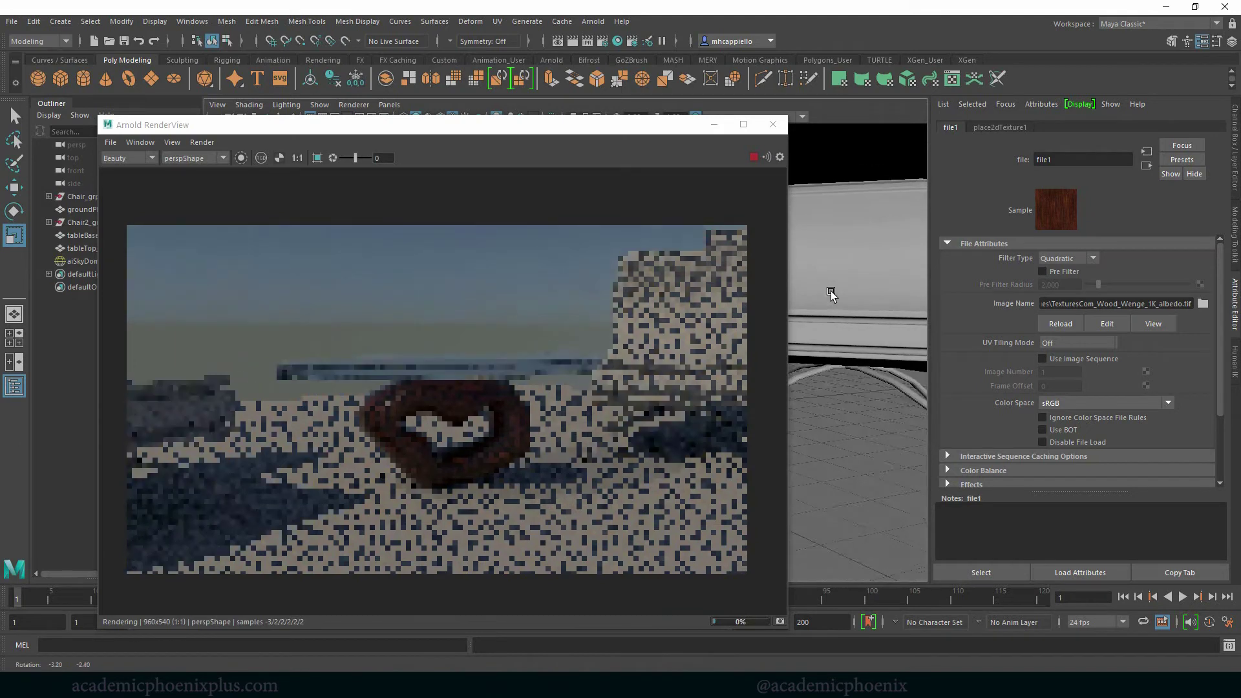
Go from the file texture back to wood_shader, set its specular roughness to 0.277 and minimize the render window
{"action": "left_click", "coordinate": [1146, 166]}
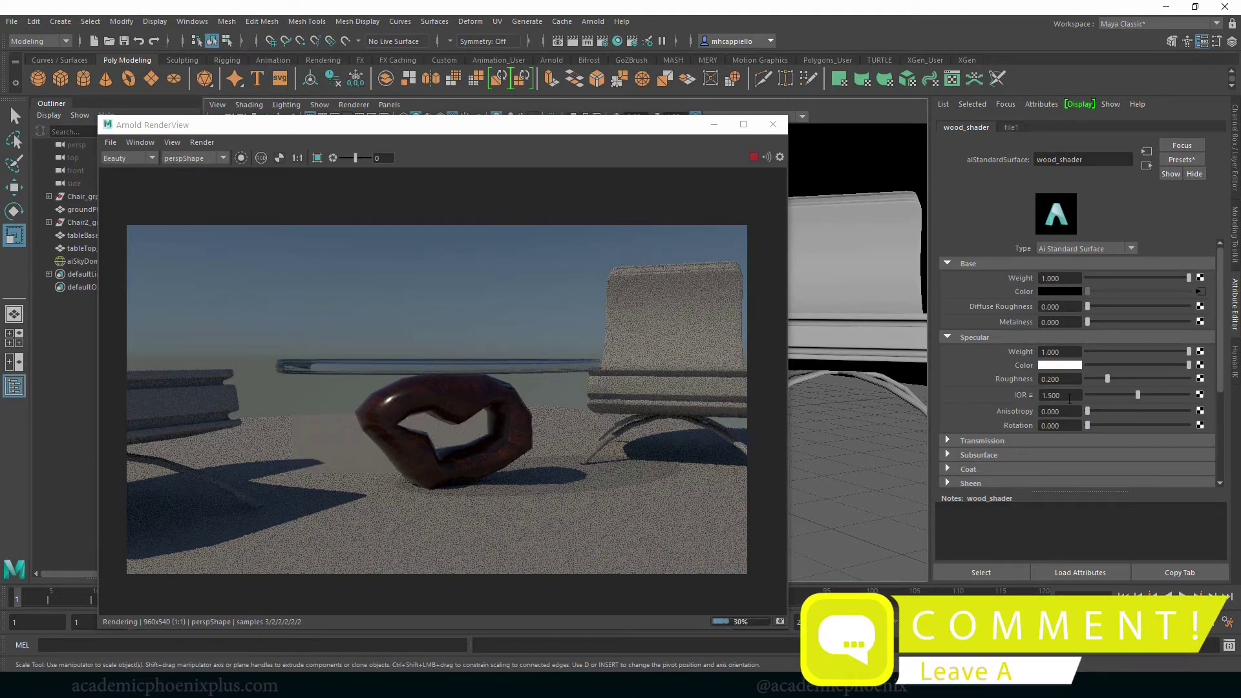
{"action": "left_click", "coordinate": [1114, 379]}
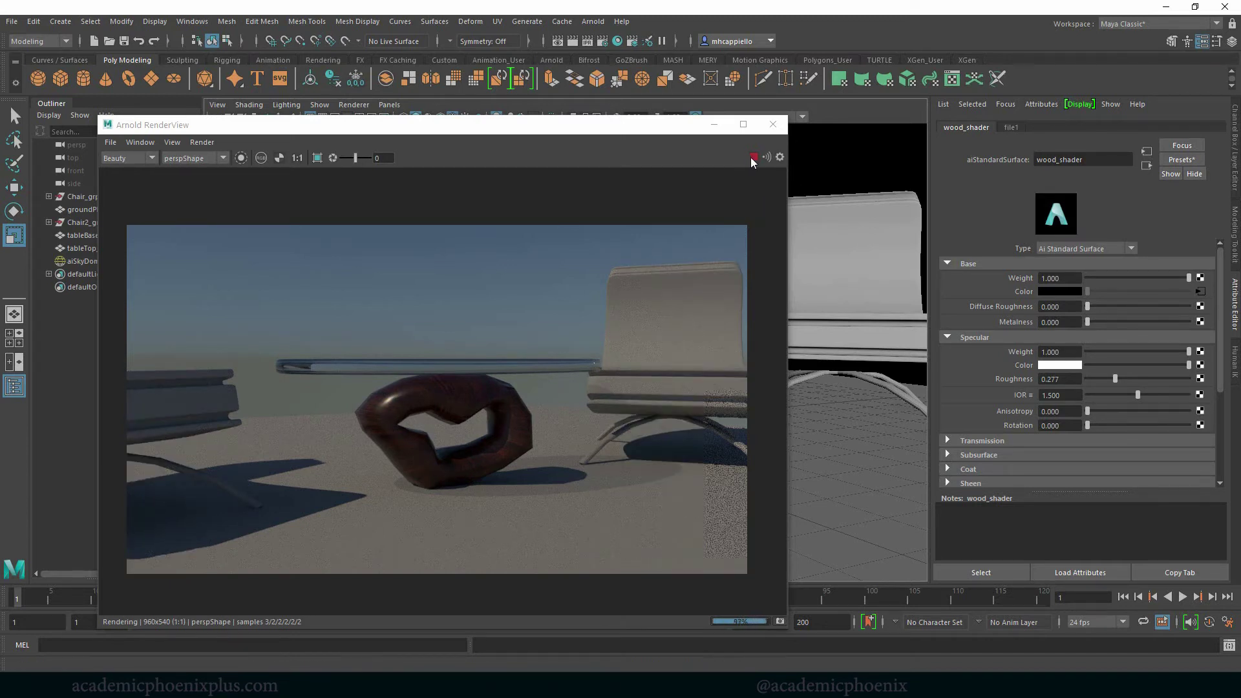
{"action": "left_click", "coordinate": [713, 124]}
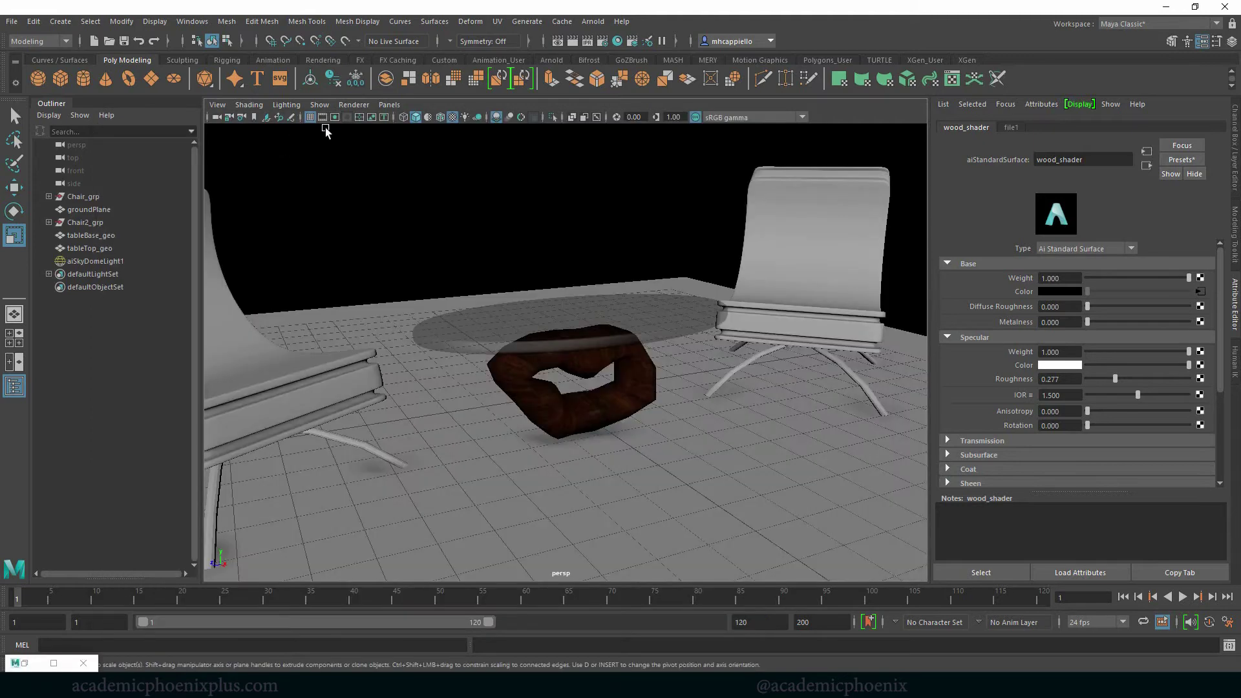
Hide the lights in the perspective view so the sky dome no longer surrounds the scene
{"action": "left_click", "coordinate": [429, 180]}
{"action": "left_click", "coordinate": [319, 105]}
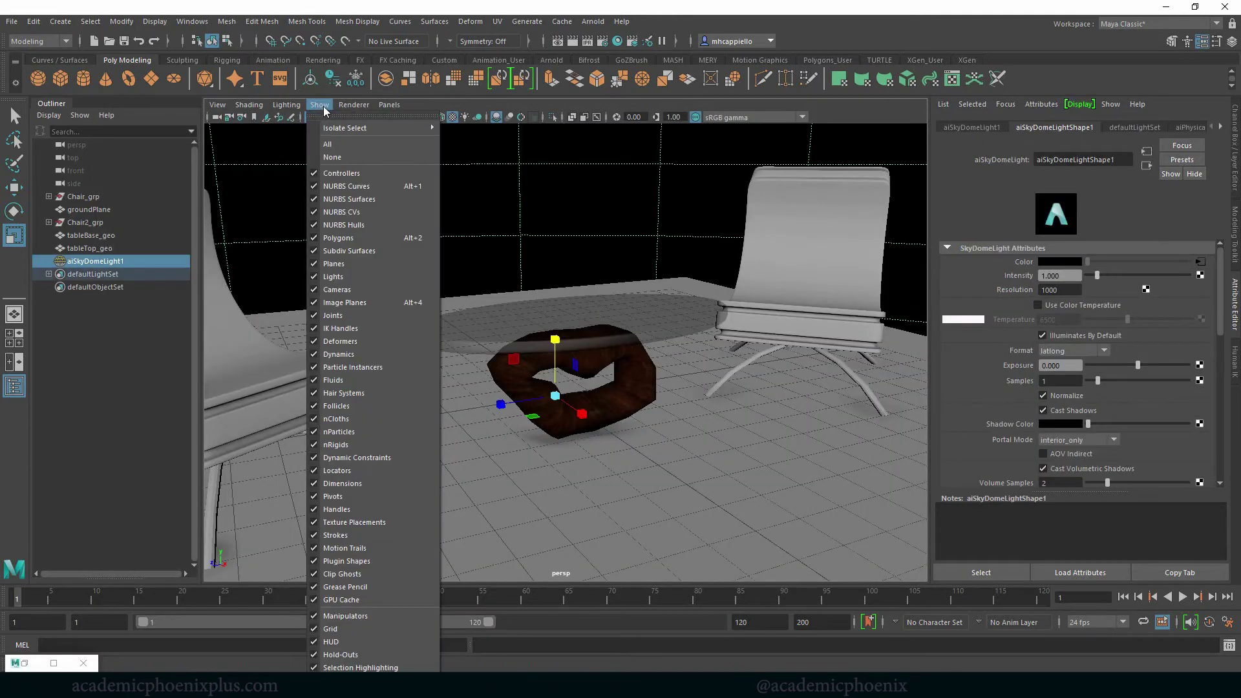
{"action": "left_click", "coordinate": [331, 277]}
Frame both chairs and the table, check them in the Arnold render and close the render window
{"action": "right_click_drag", "start_coordinate": [736, 307], "coordinate": [568, 293], "text": "alt"}
{"action": "middle_click_drag", "start_coordinate": [568, 293], "coordinate": [606, 344], "text": "alt"}
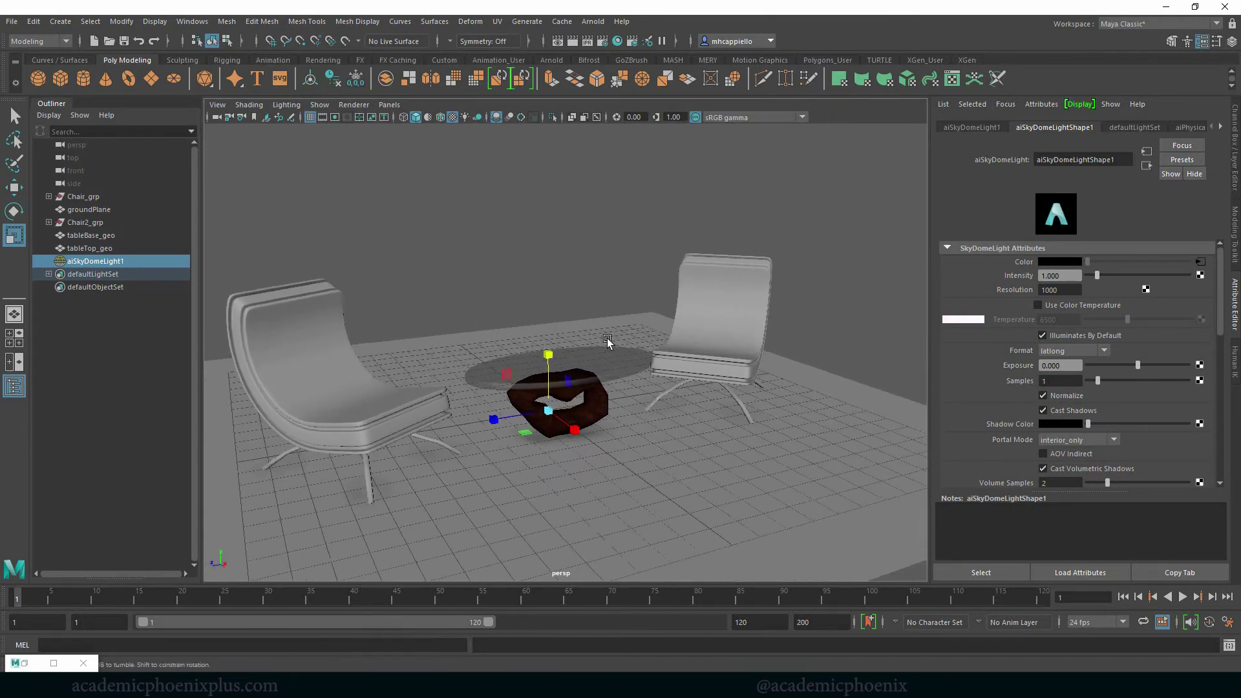
{"action": "left_click_drag", "start_coordinate": [606, 343], "coordinate": [612, 338], "text": "alt"}
{"action": "left_click", "coordinate": [24, 663]}
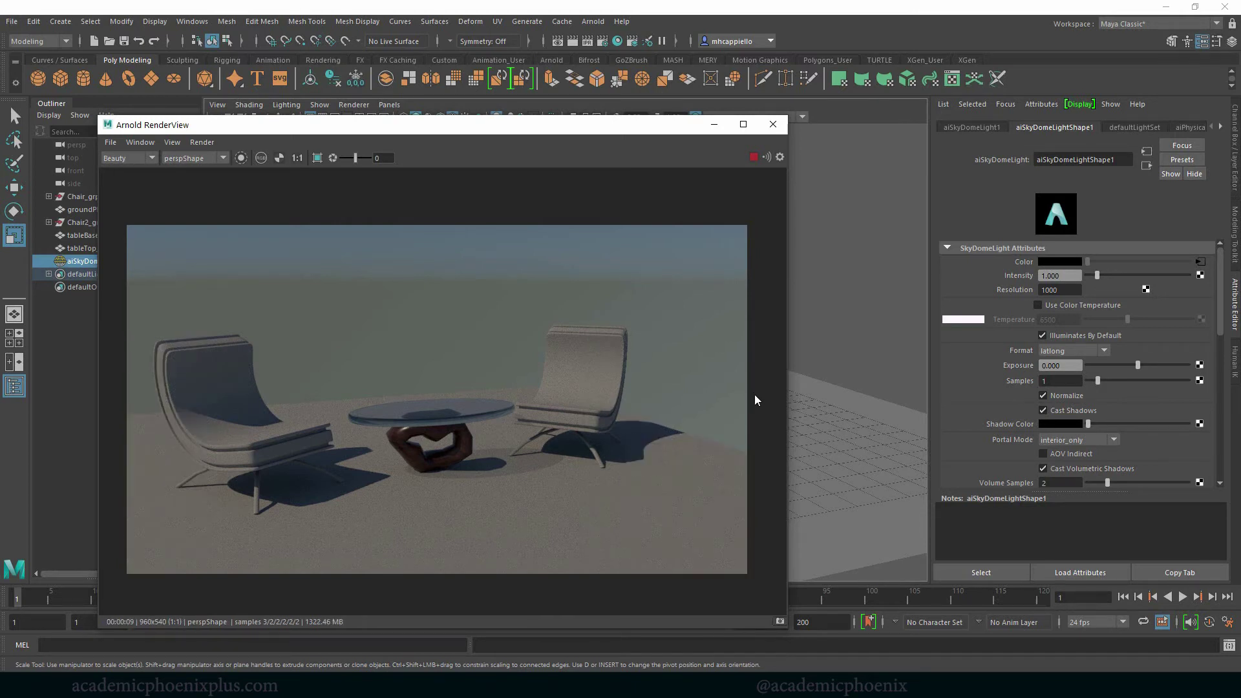
{"action": "left_click", "coordinate": [773, 125]}
View the table from a low side angle and adjust the glass top's height over the wood base with the Move tool
{"action": "left_click", "coordinate": [737, 348]}
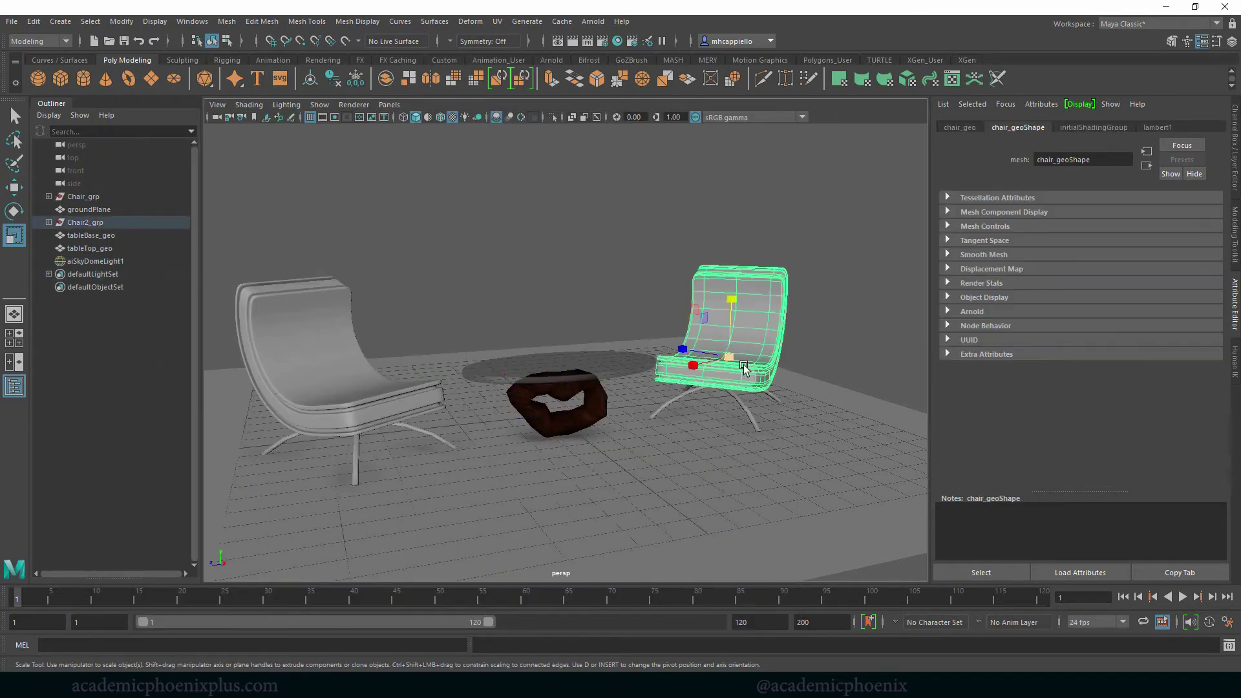
{"action": "left_click", "coordinate": [747, 416]}
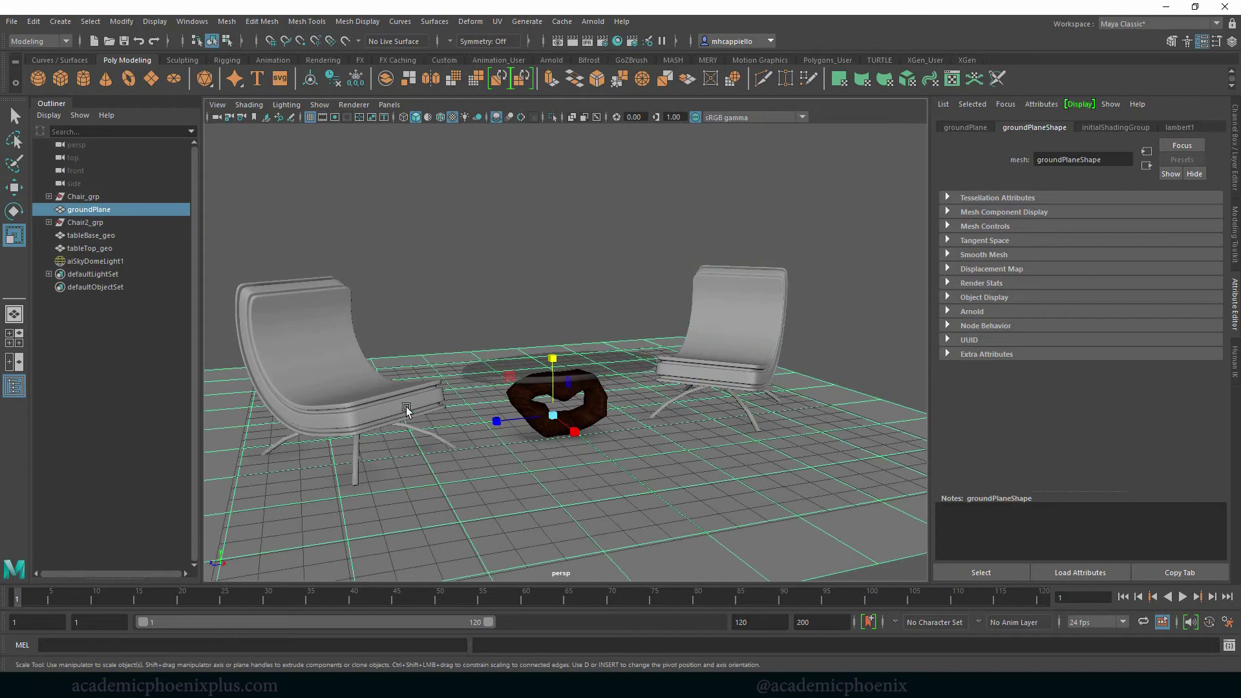
{"action": "right_click_drag", "start_coordinate": [588, 285], "coordinate": [739, 308], "text": "alt"}
{"action": "left_click_drag", "start_coordinate": [740, 309], "coordinate": [672, 335], "text": "alt"}
{"action": "left_click", "coordinate": [655, 368]}
{"action": "key", "text": "w"}
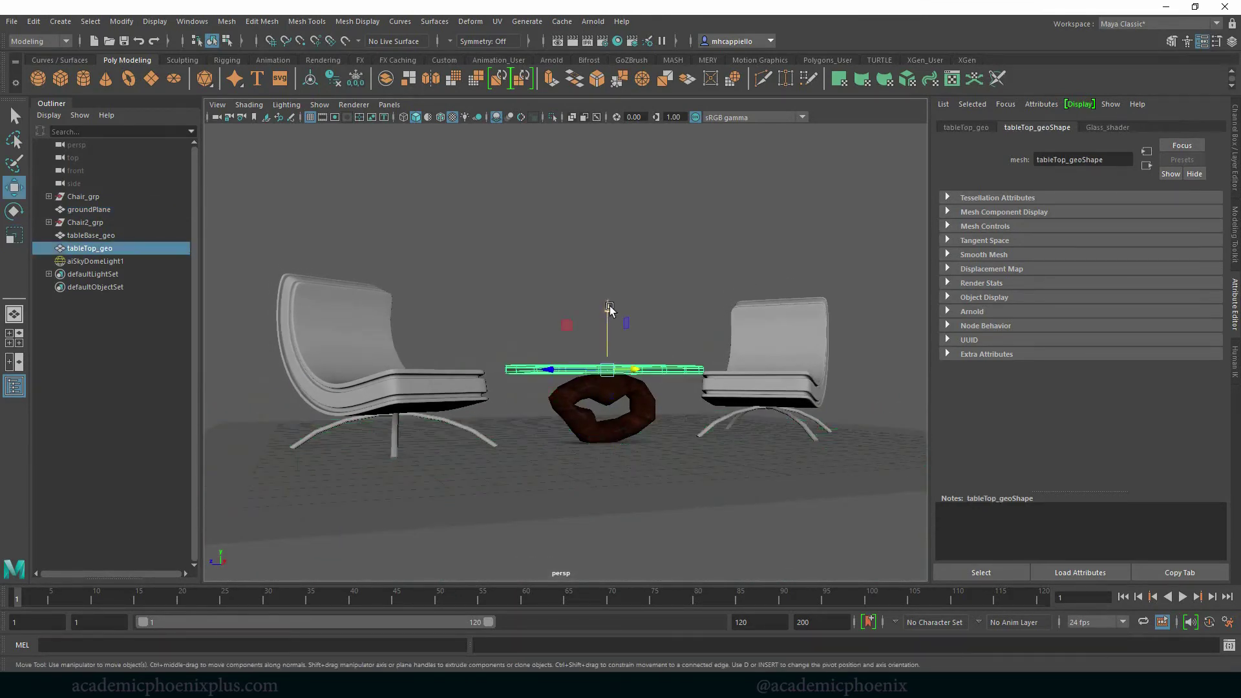
Delete the construction history of both chairs, the table top, the table base and the ground plane, and clear the selection
{"action": "left_click_drag", "start_coordinate": [493, 347], "coordinate": [564, 384]}
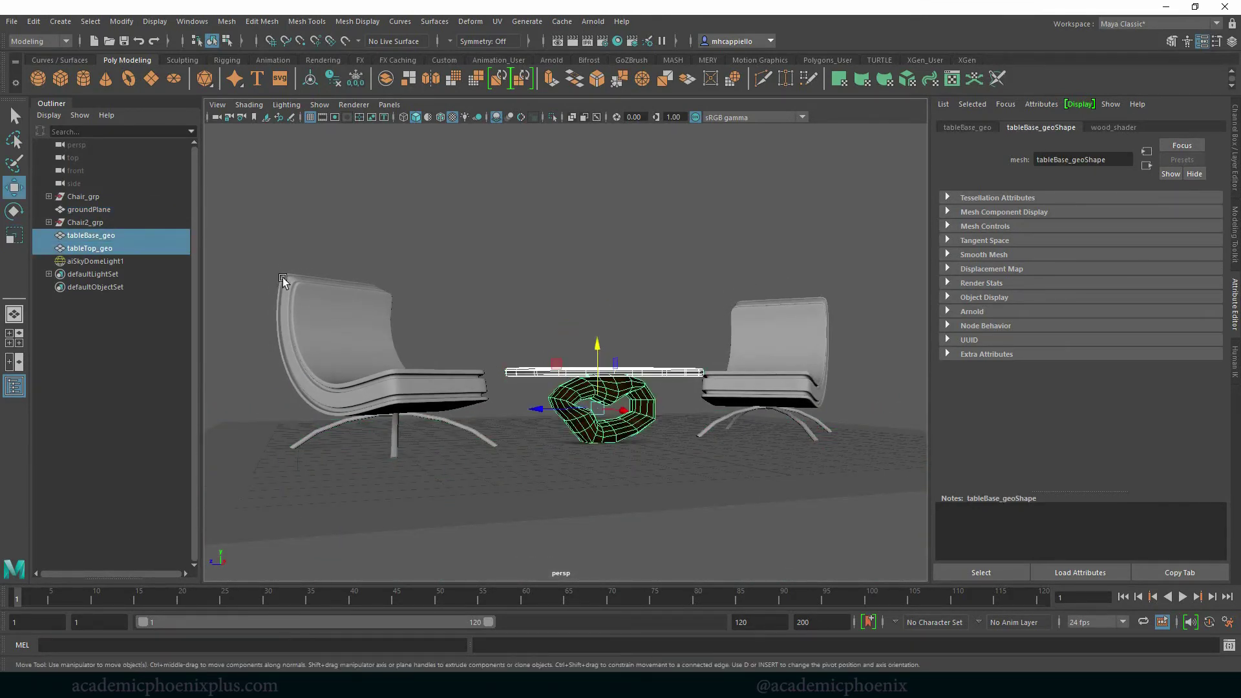
{"action": "left_click_drag", "start_coordinate": [274, 252], "coordinate": [931, 508]}
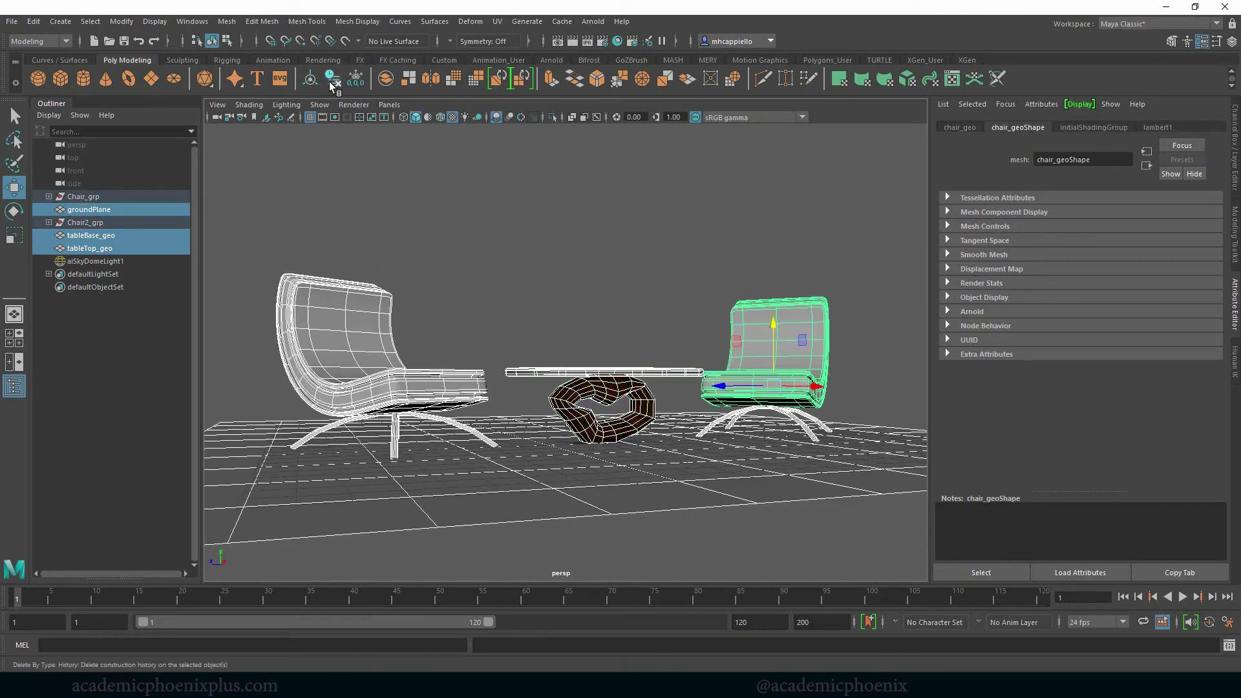
{"action": "left_click", "coordinate": [754, 249]}
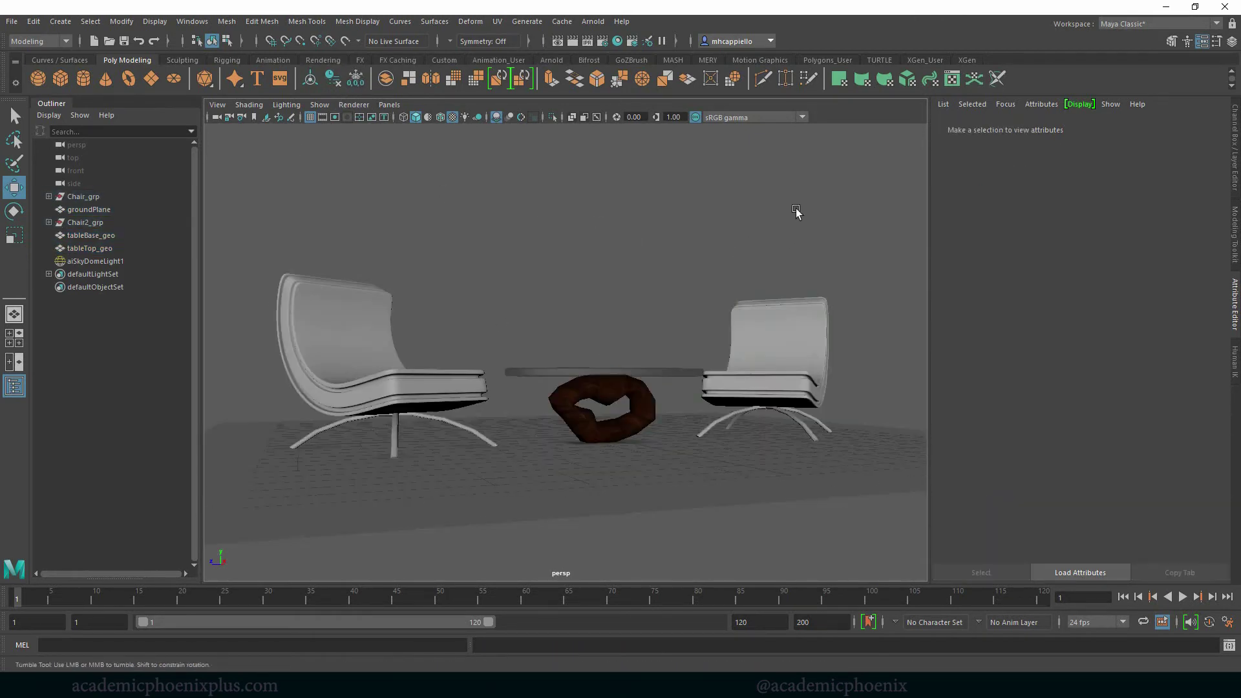
Render a close-up of the table in Arnold, check it from a slightly different angle, stop the render and minimize its window
{"action": "left_click_drag", "start_coordinate": [798, 213], "coordinate": [720, 251], "text": "alt"}
{"action": "right_click_drag", "start_coordinate": [720, 250], "coordinate": [859, 338], "text": "alt"}
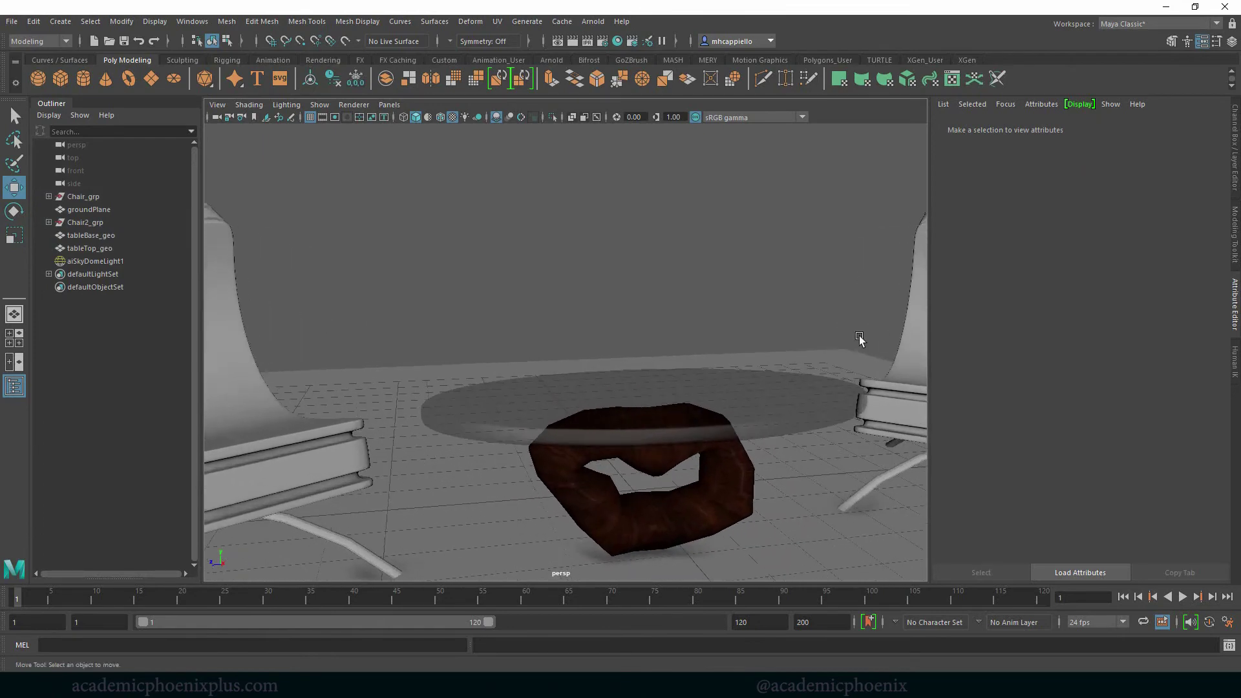
{"action": "middle_click_drag", "start_coordinate": [858, 338], "coordinate": [674, 280], "text": "alt"}
{"action": "left_click", "coordinate": [589, 25]}
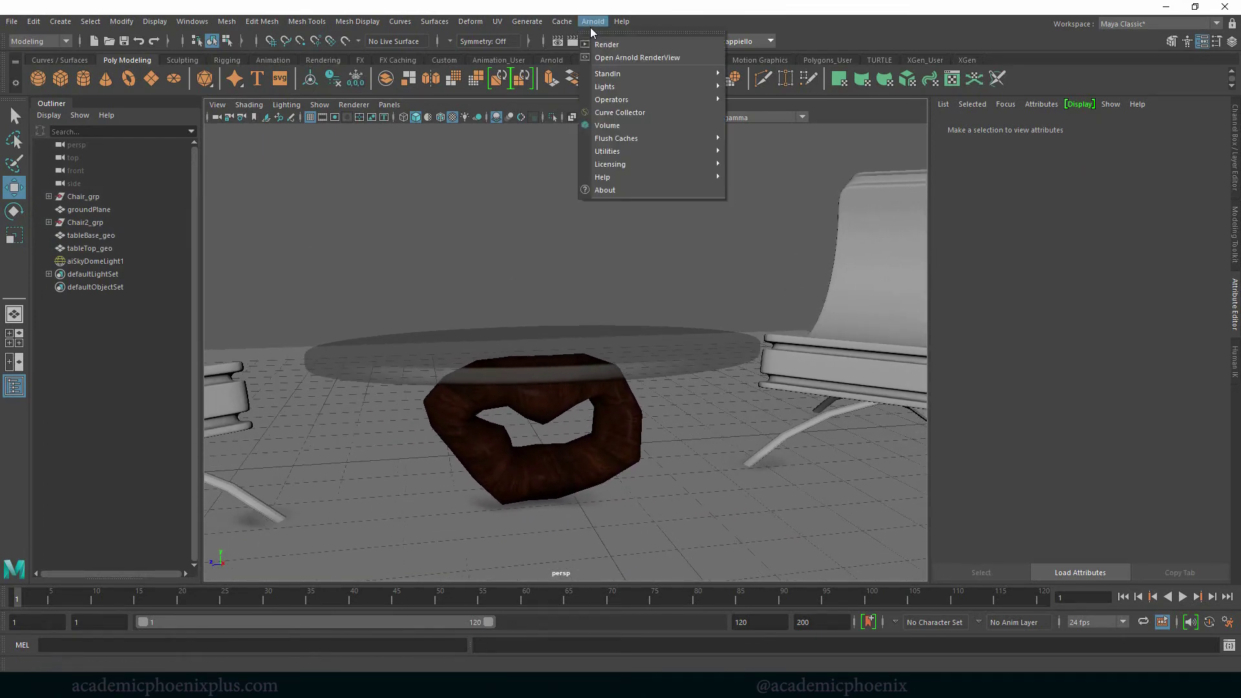
{"action": "left_click", "coordinate": [593, 47]}
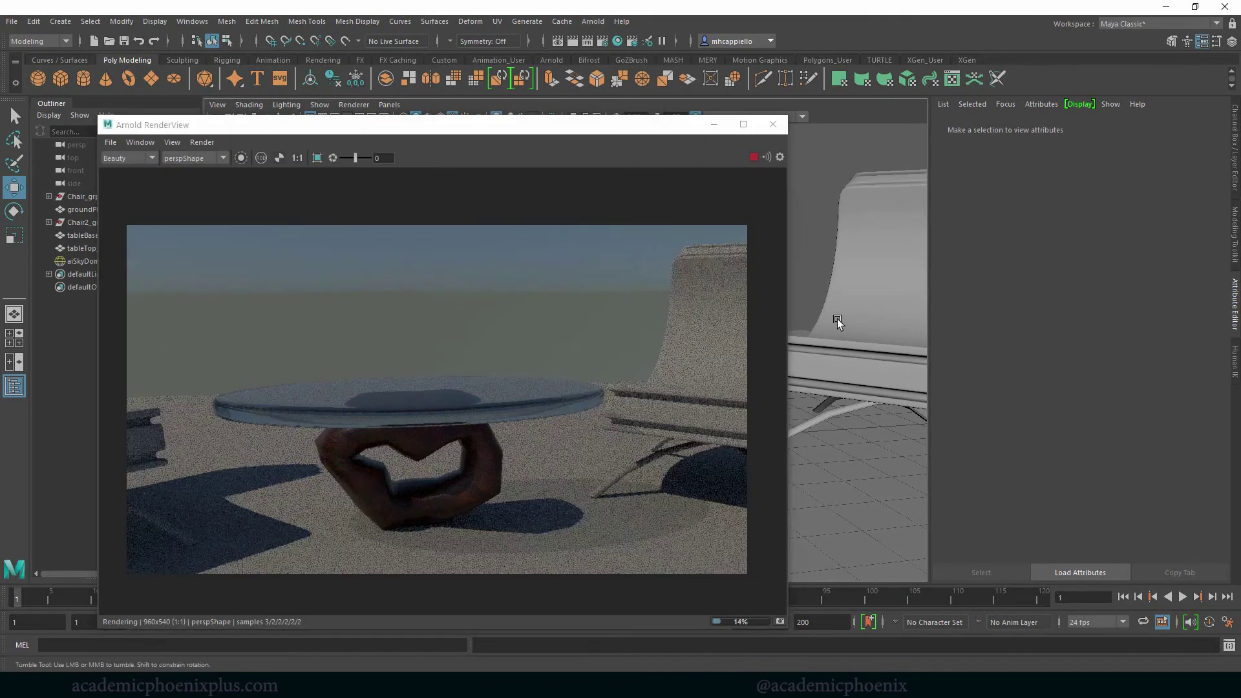
{"action": "left_click_drag", "start_coordinate": [822, 377], "coordinate": [846, 360], "text": "alt"}
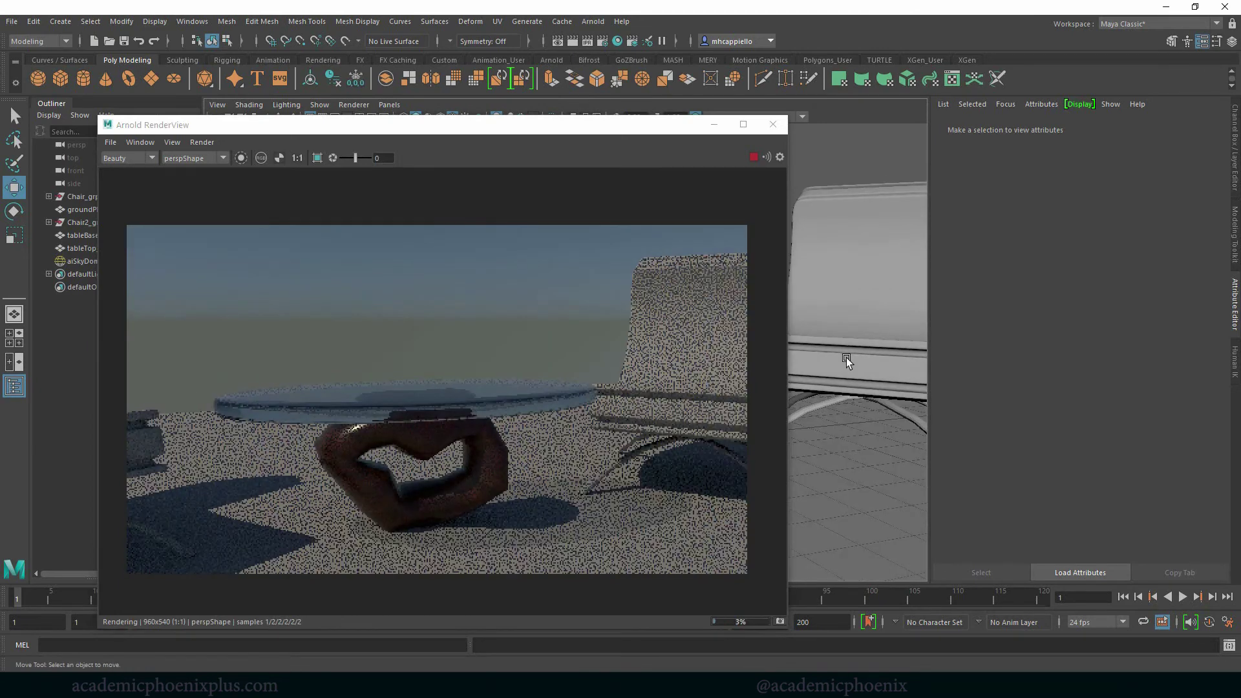
{"action": "left_click", "coordinate": [754, 157]}
{"action": "left_click", "coordinate": [713, 125]}
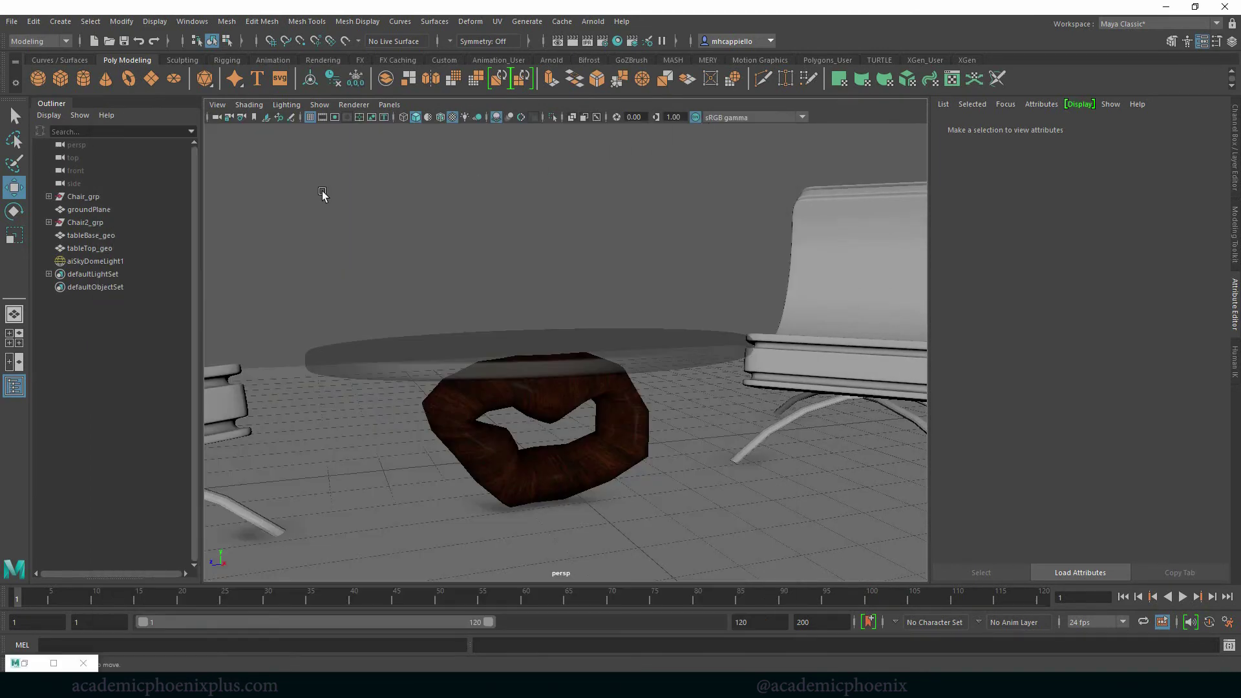
Show the 960 x 540 resolution gate in the perspective view and frame the table inside it
{"action": "left_click", "coordinate": [335, 117]}
{"action": "right_click_drag", "start_coordinate": [720, 309], "coordinate": [786, 327], "text": "alt"}
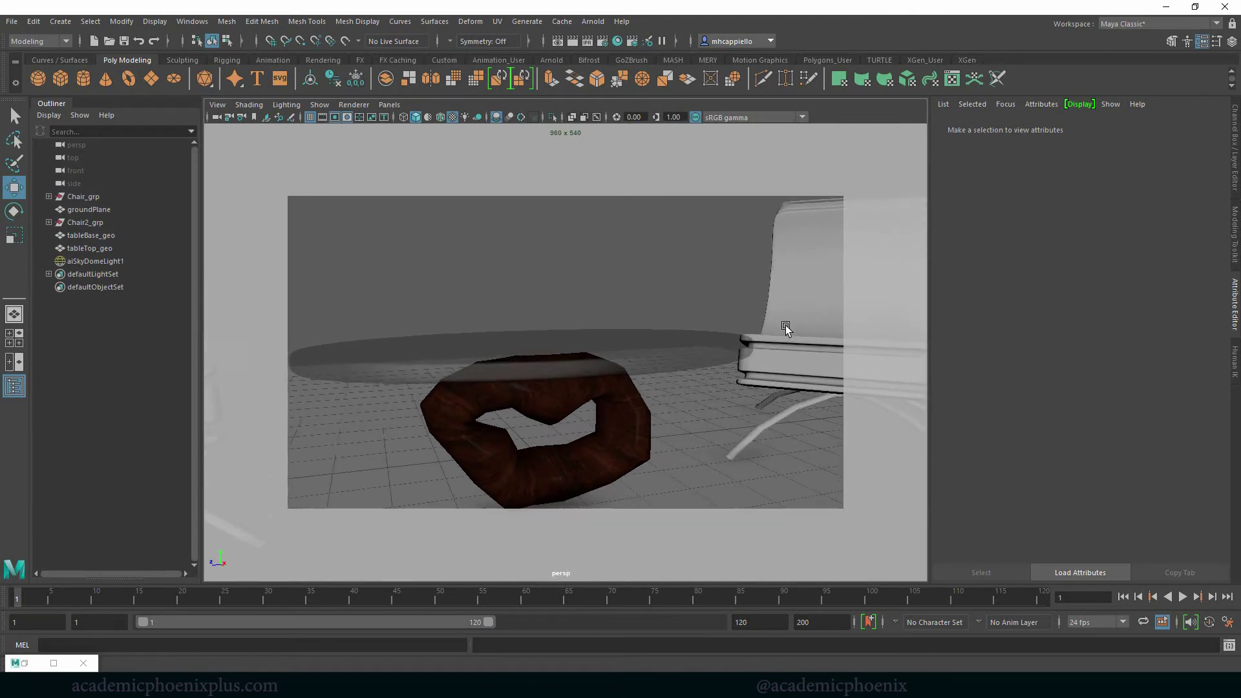
{"action": "middle_click_drag", "start_coordinate": [614, 291], "coordinate": [644, 259], "text": "alt"}
{"action": "right_click_drag", "start_coordinate": [644, 260], "coordinate": [678, 267], "text": "alt"}
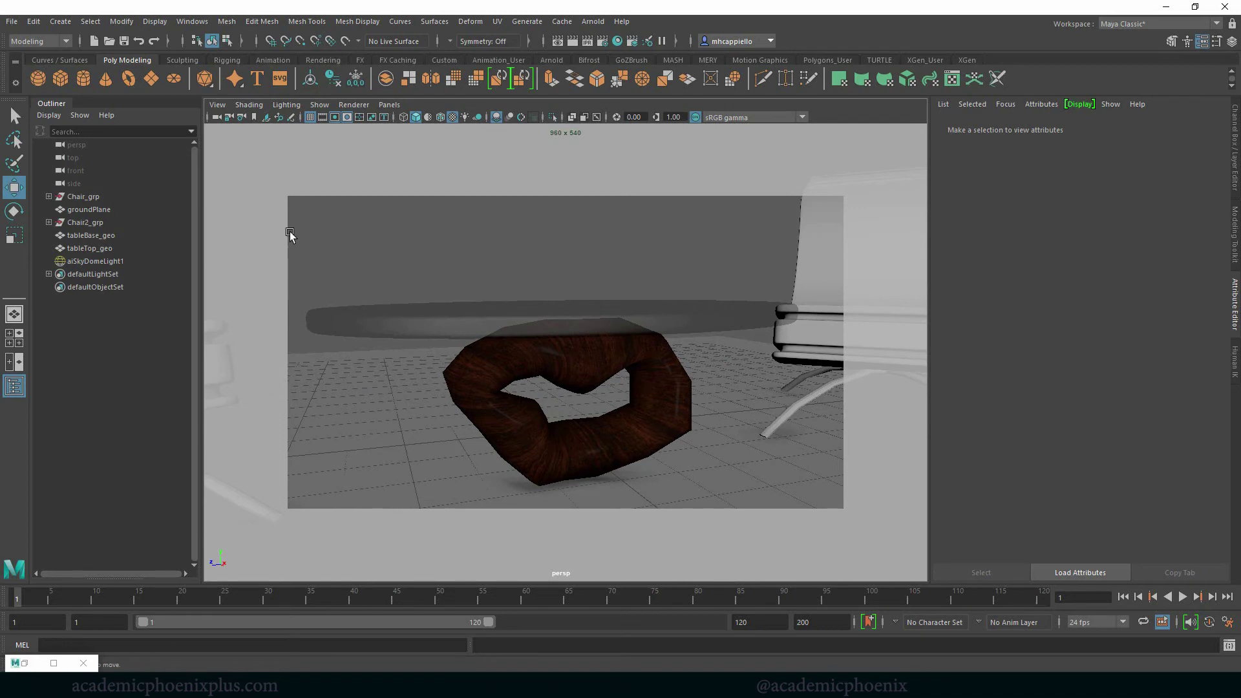
{"action": "left_click_drag", "start_coordinate": [706, 304], "coordinate": [726, 287], "text": "alt"}
Restore the Arnold render window, inspect the framed table from changed angles, and minimize and reopen the window
{"action": "left_click", "coordinate": [19, 664]}
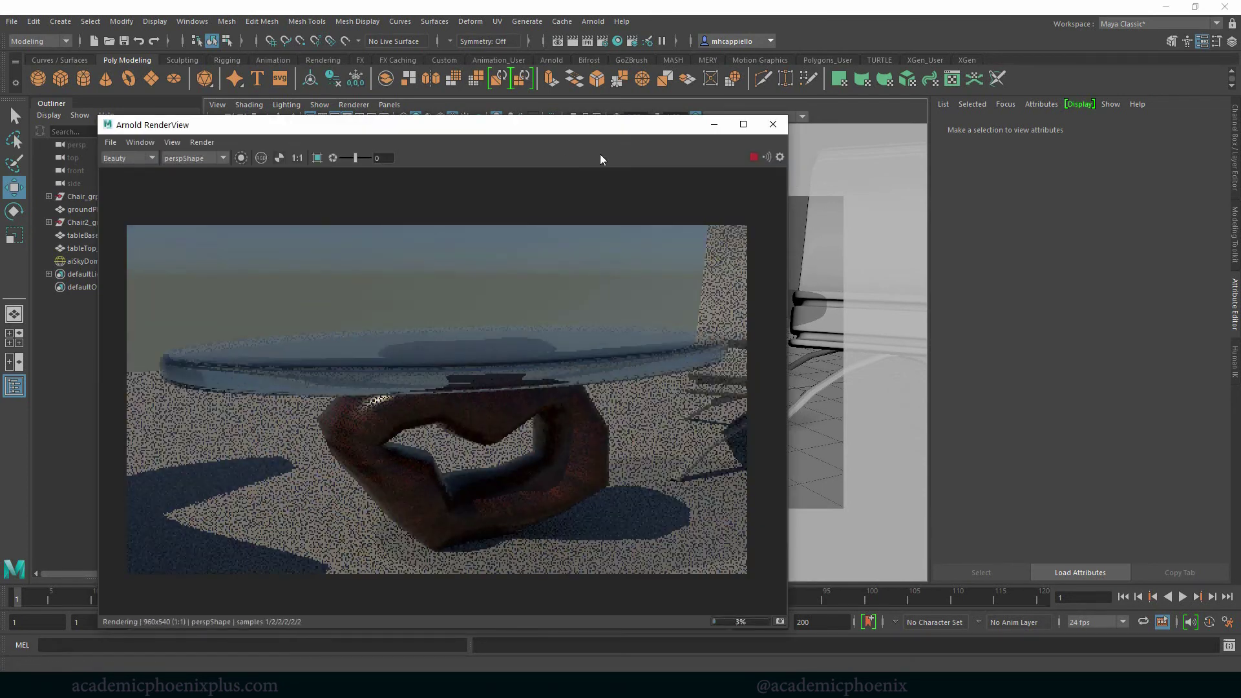
{"action": "middle_click_drag", "start_coordinate": [841, 327], "coordinate": [825, 438], "text": "alt"}
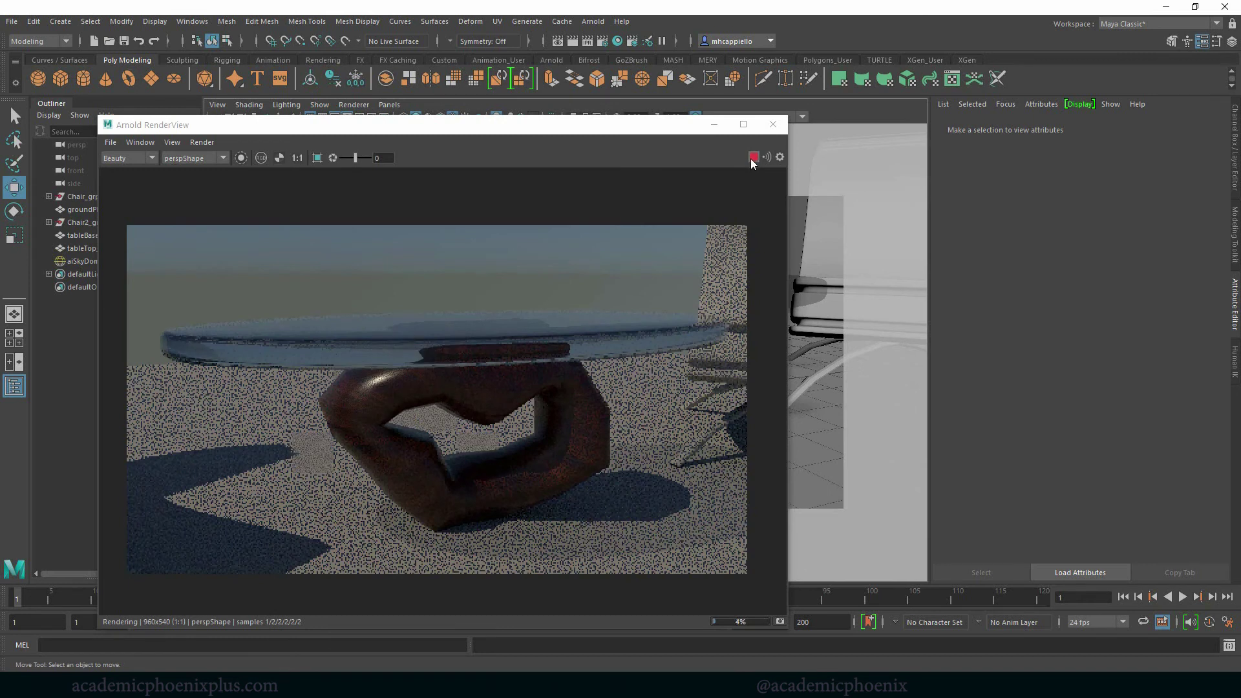
{"action": "left_click", "coordinate": [713, 124]}
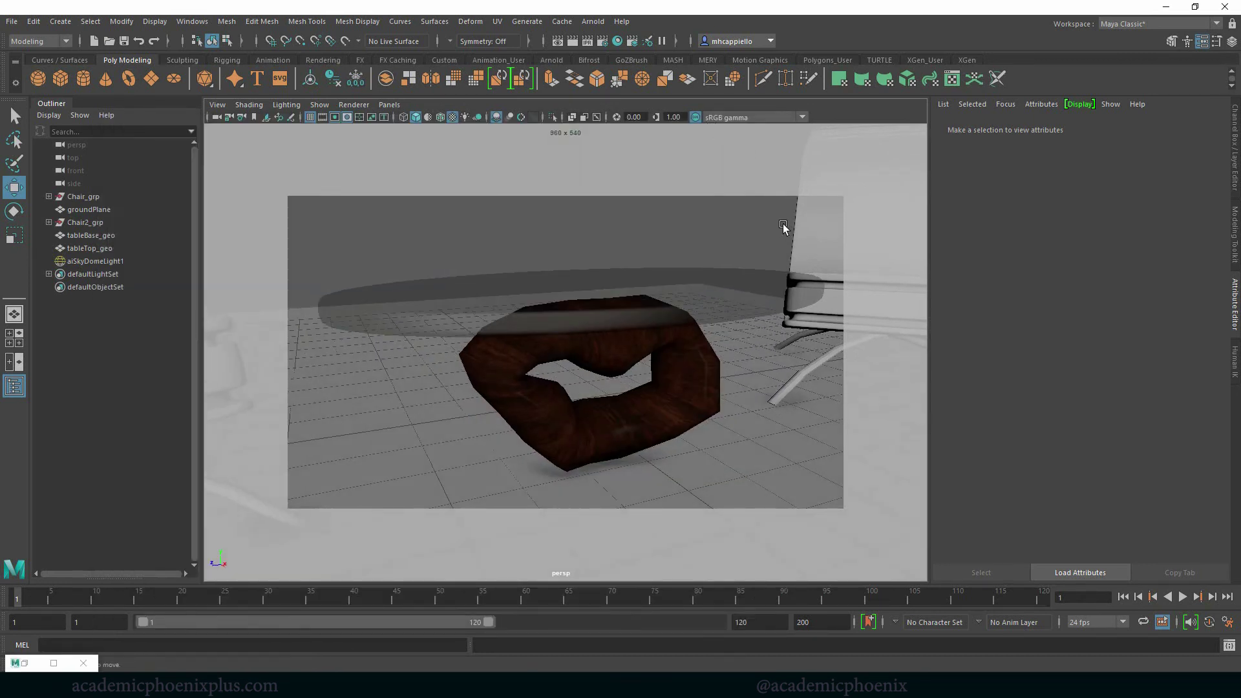
{"action": "left_click", "coordinate": [20, 662]}
{"action": "left_click", "coordinate": [27, 663]}
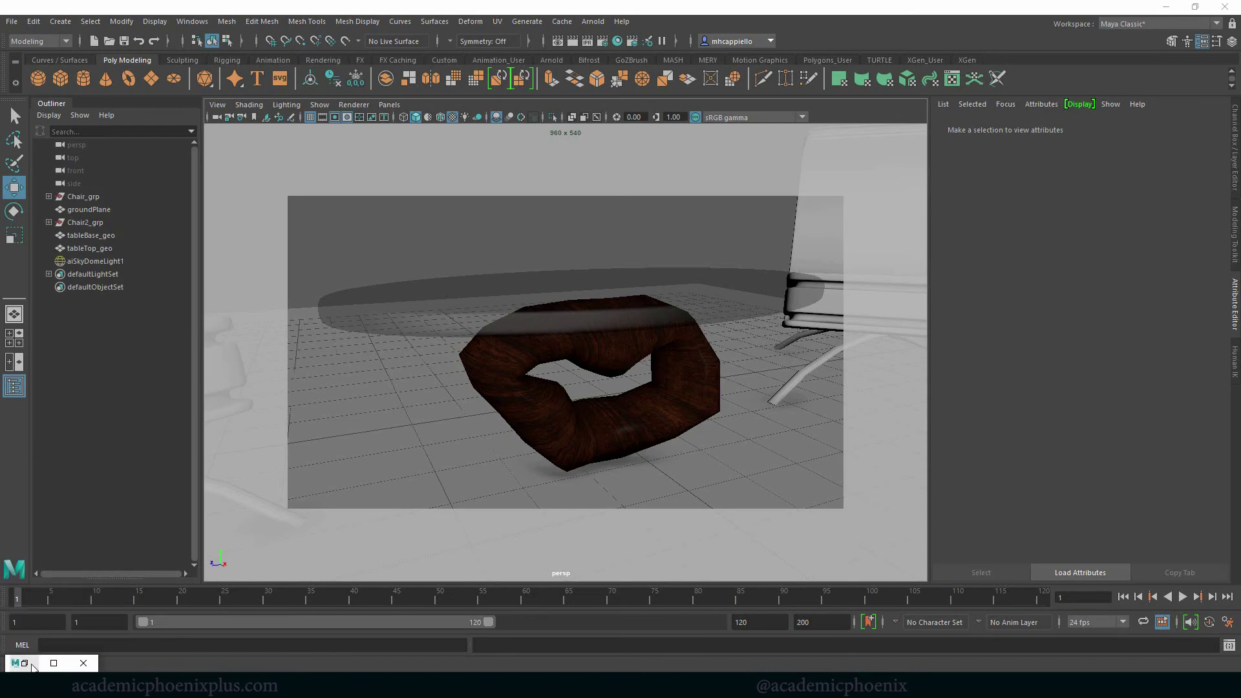
{"action": "left_click", "coordinate": [34, 665]}
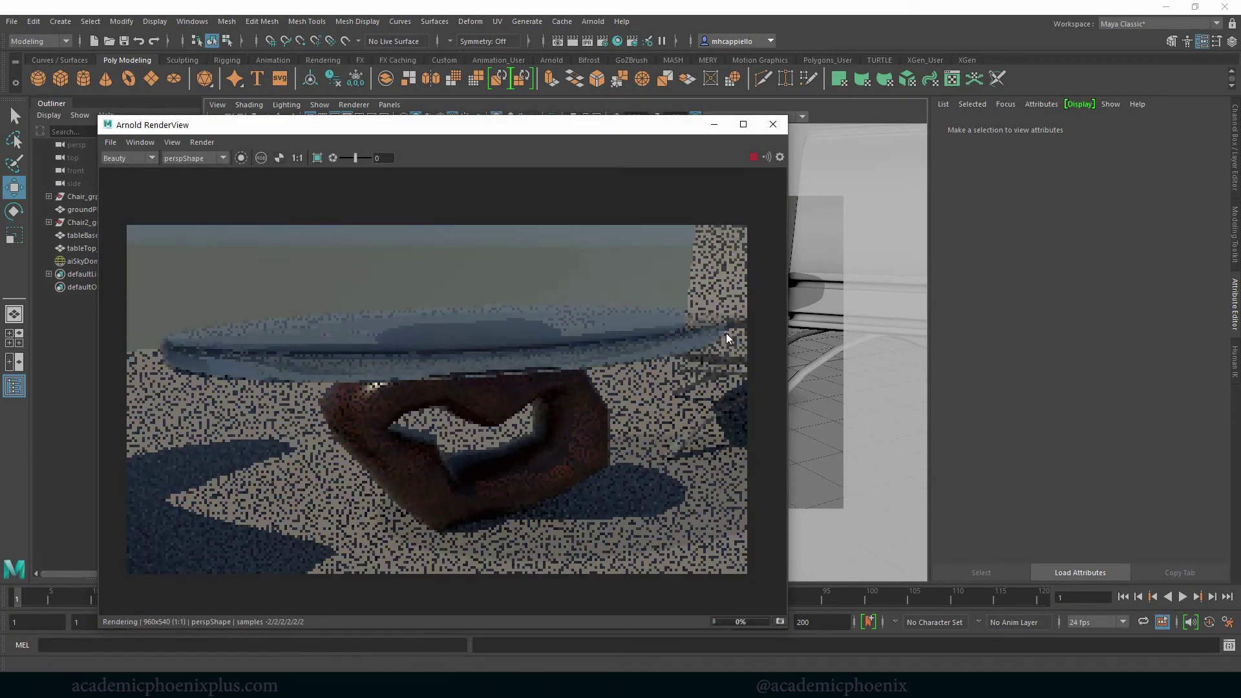